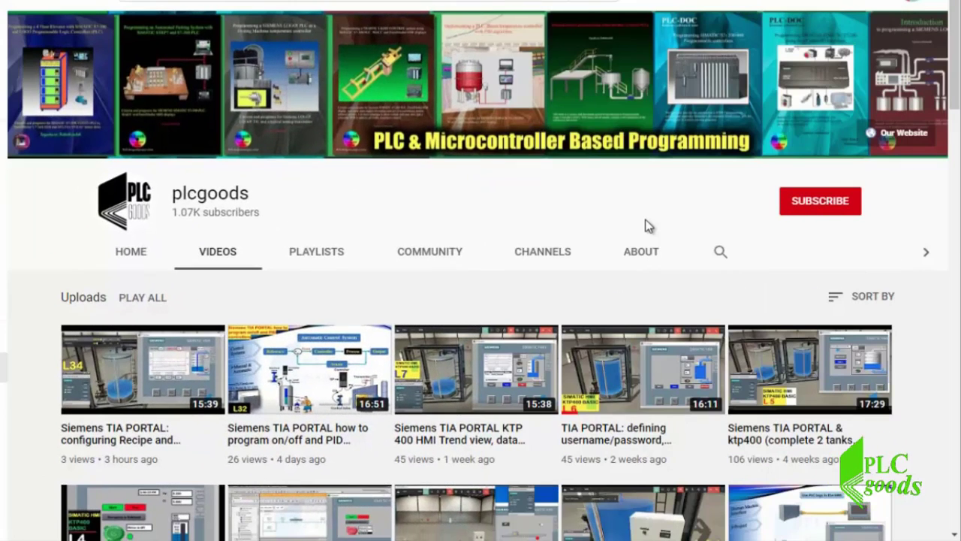
Look through the uploaded videos of the plcgoods channel.
{"action": "scroll", "coordinate": [645, 219], "scroll_direction": "down", "scroll_amount": 3}
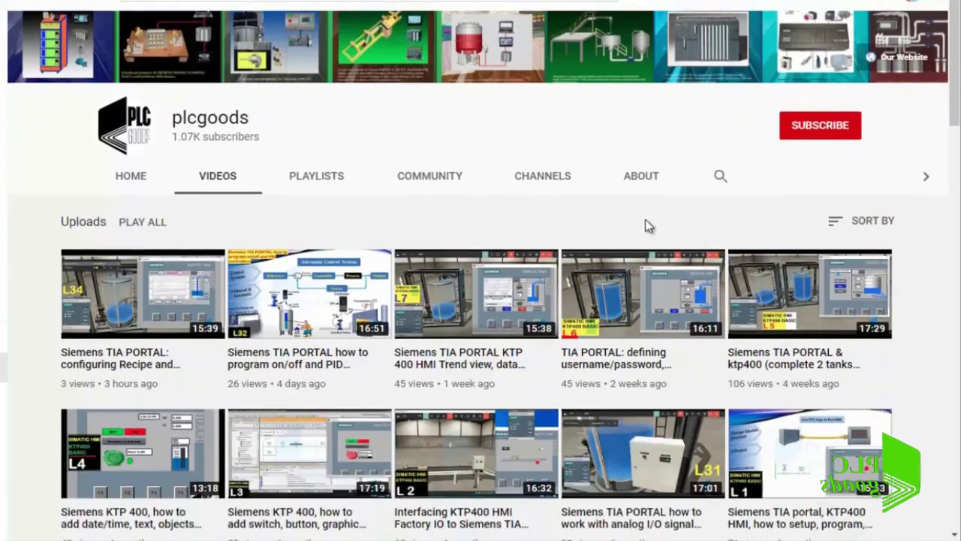
{"action": "scroll", "coordinate": [645, 226], "scroll_direction": "down", "scroll_amount": 4}
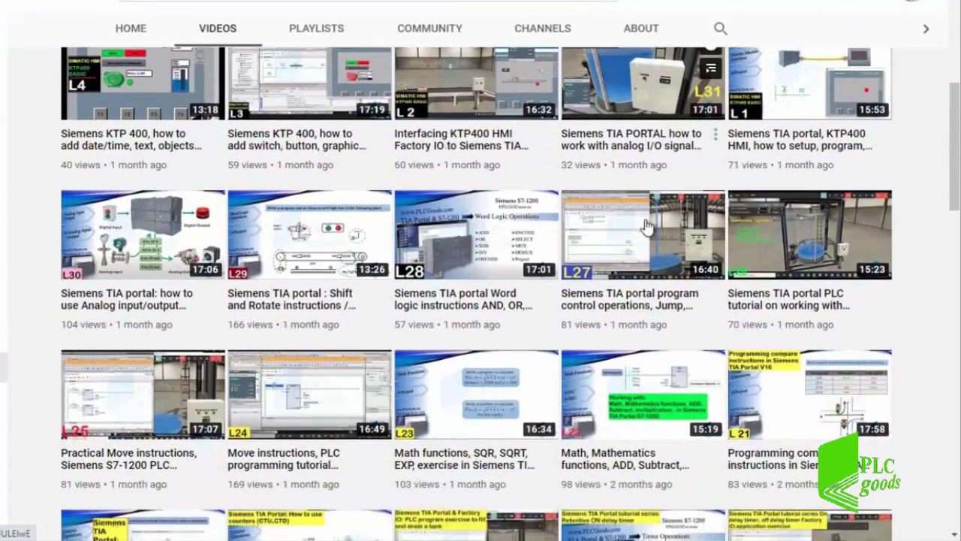
{"action": "scroll", "coordinate": [645, 226], "scroll_direction": "down", "scroll_amount": 7}
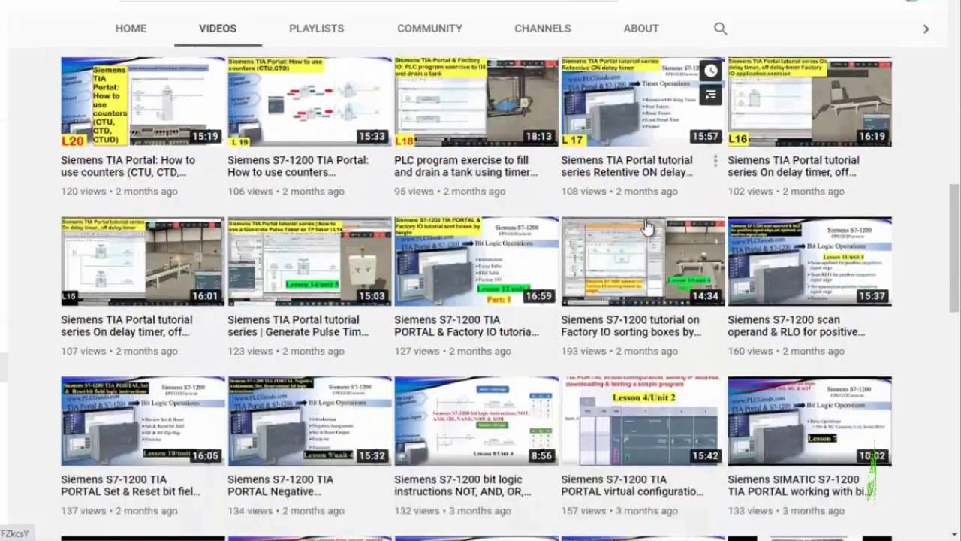
{"action": "scroll", "coordinate": [645, 226], "scroll_direction": "down", "scroll_amount": 4}
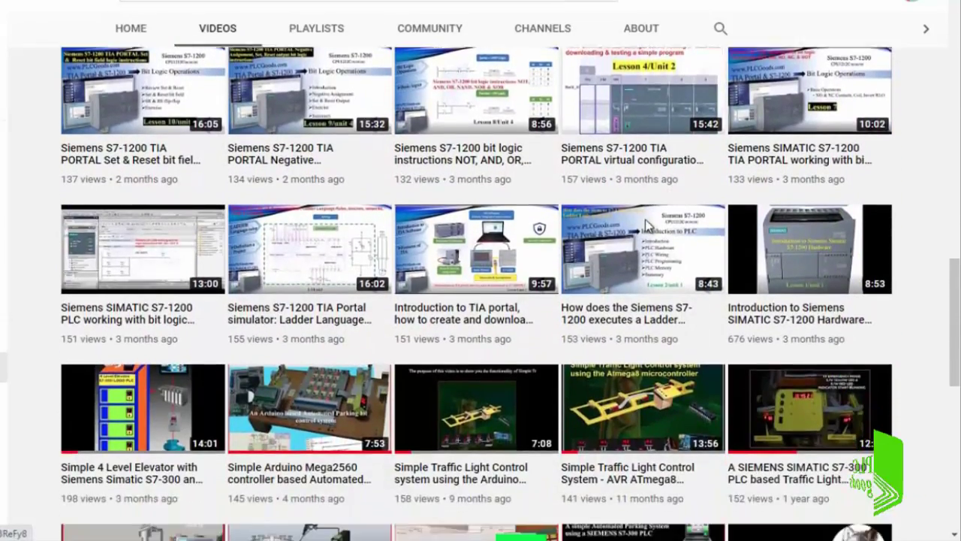
{"action": "scroll", "coordinate": [646, 225], "scroll_direction": "down", "scroll_amount": 6}
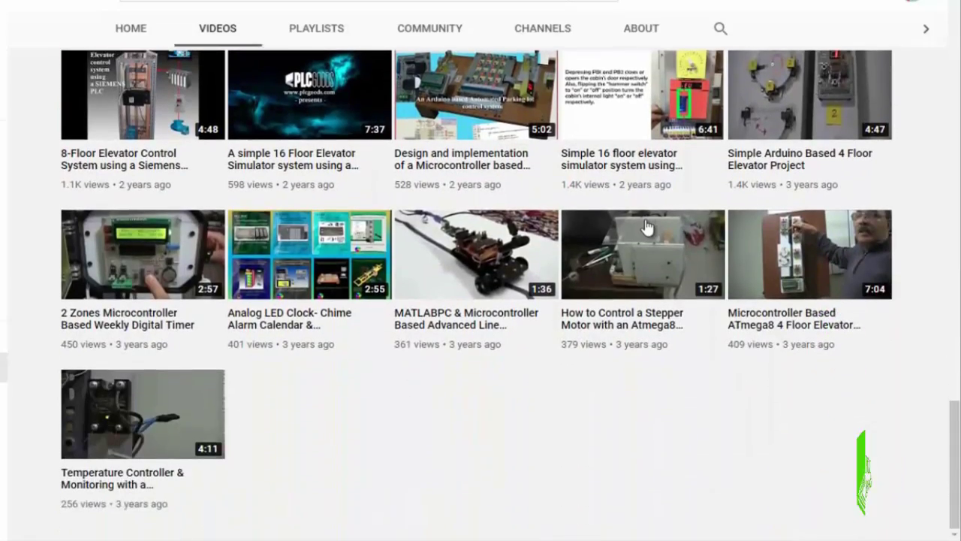
{"action": "mouse_move", "coordinate": [646, 227]}
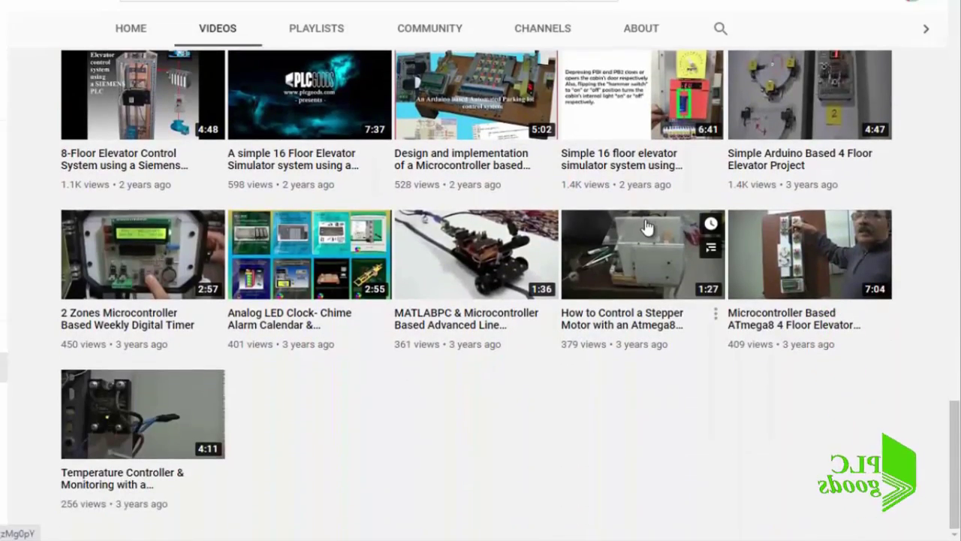
{"action": "scroll", "coordinate": [645, 226], "scroll_direction": "up", "scroll_amount": 8}
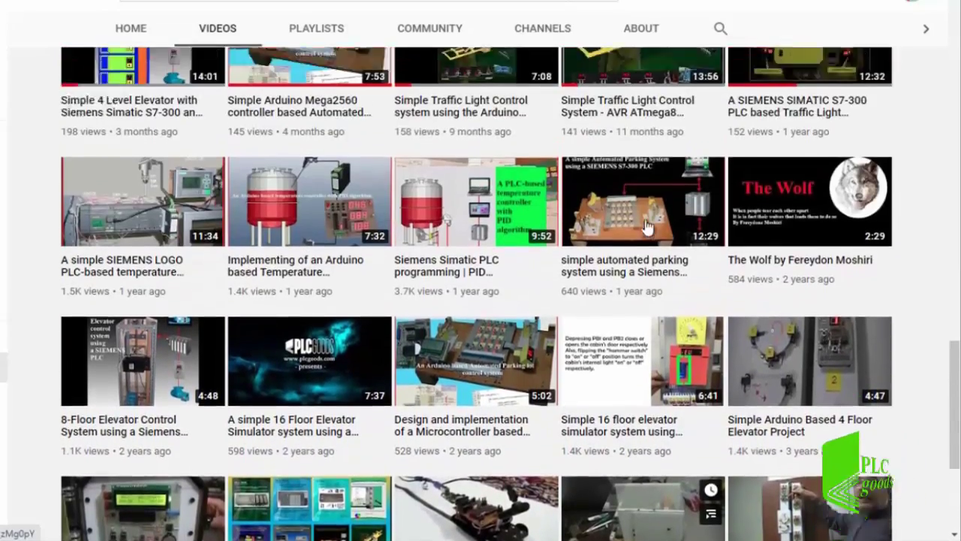
{"action": "scroll", "coordinate": [646, 226], "scroll_direction": "up", "scroll_amount": 9}
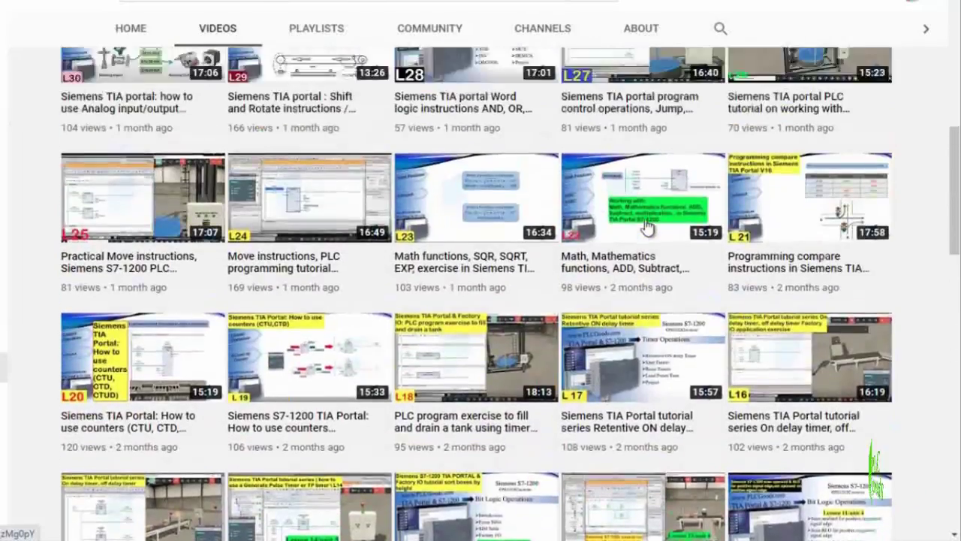
{"action": "scroll", "coordinate": [646, 226], "scroll_direction": "up", "scroll_amount": 5}
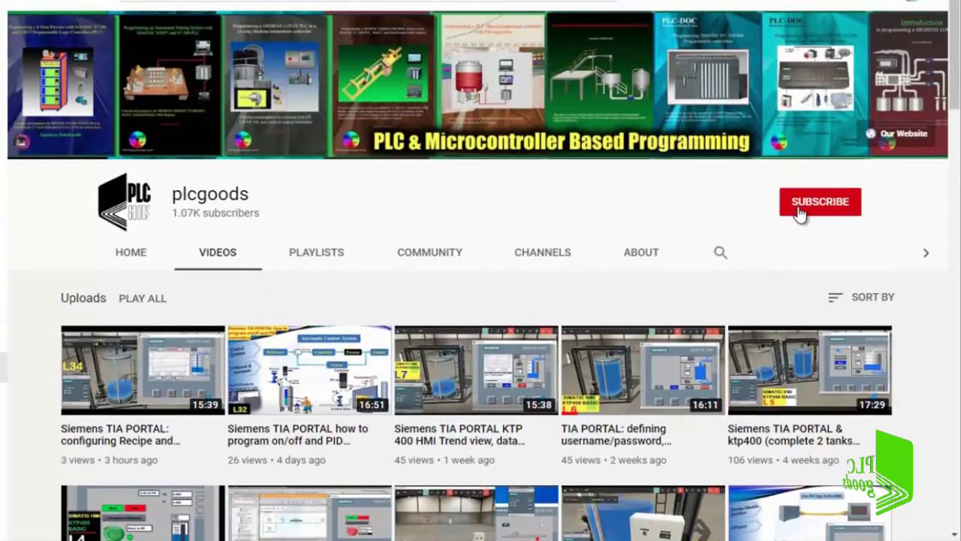
Subscribe to the plcgoods channel and set its notification option.
{"action": "left_click", "coordinate": [796, 212]}
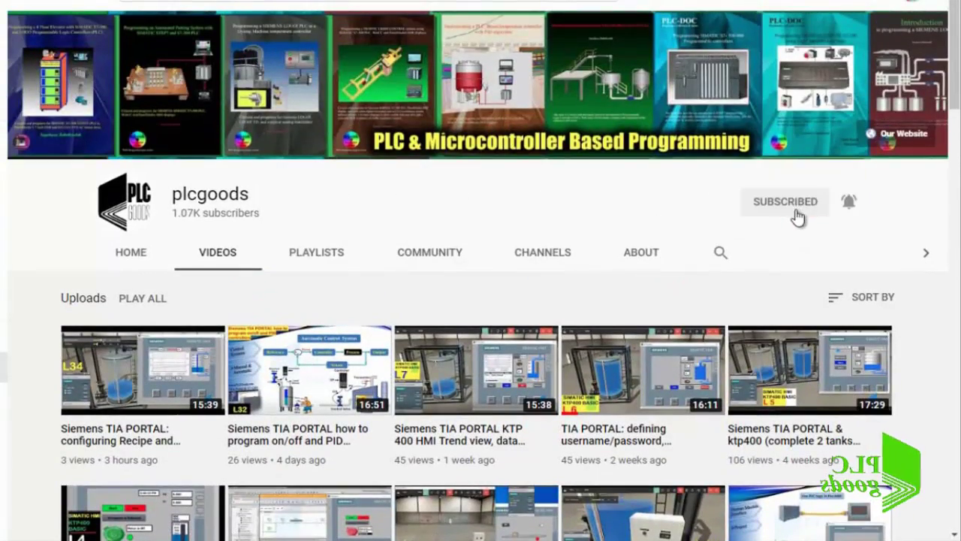
{"action": "left_click", "coordinate": [848, 209]}
{"action": "left_click", "coordinate": [836, 237]}
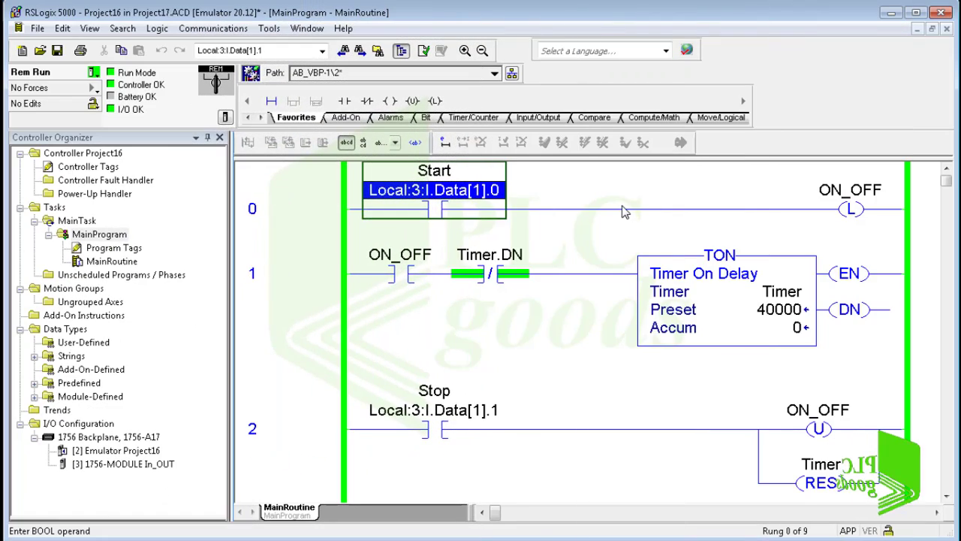
Review the MainRoutine ladder logic from the start, timer and stop rungs through the Limit Test rungs for all traffic lights.
{"action": "scroll", "coordinate": [622, 212], "scroll_direction": "down", "scroll_amount": 4}
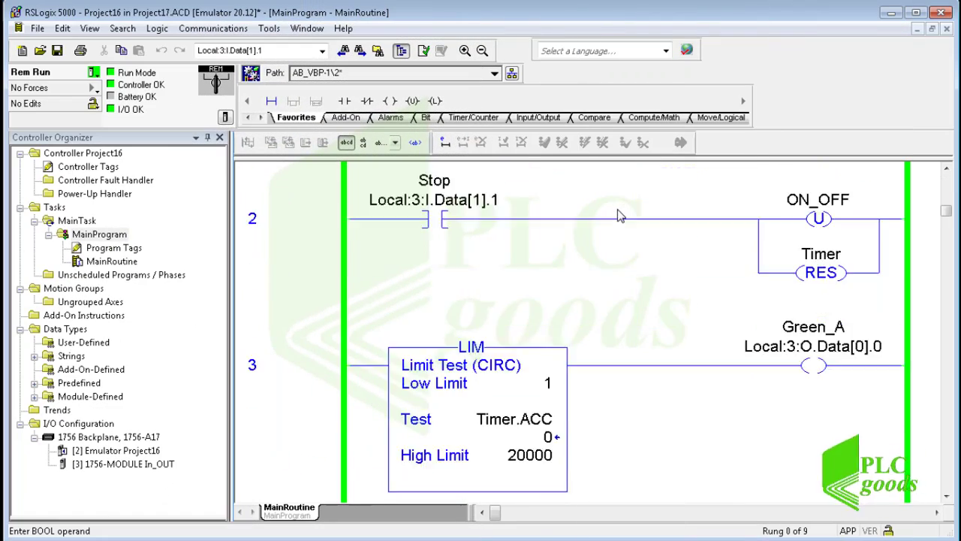
{"action": "scroll", "coordinate": [620, 215], "scroll_direction": "down", "scroll_amount": 3}
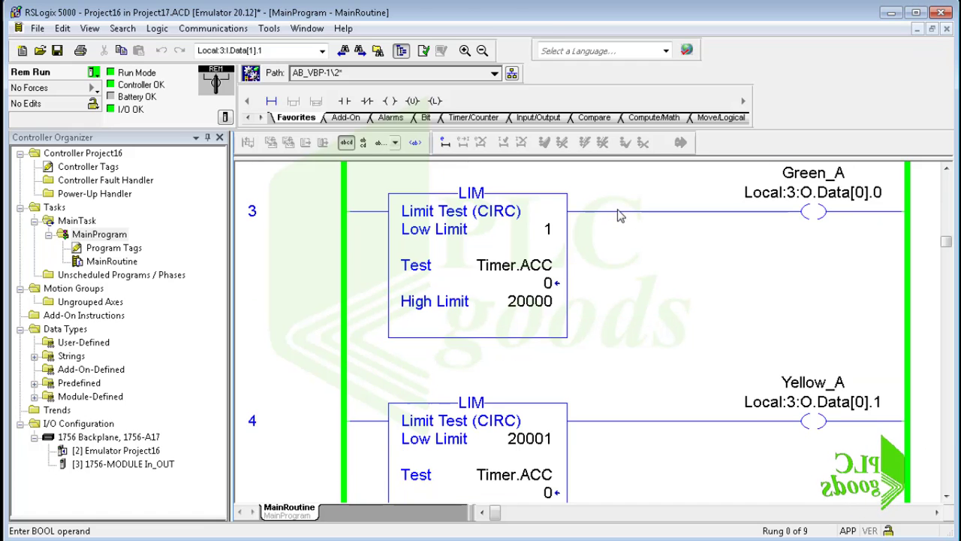
{"action": "scroll", "coordinate": [629, 174], "scroll_direction": "down", "scroll_amount": 3}
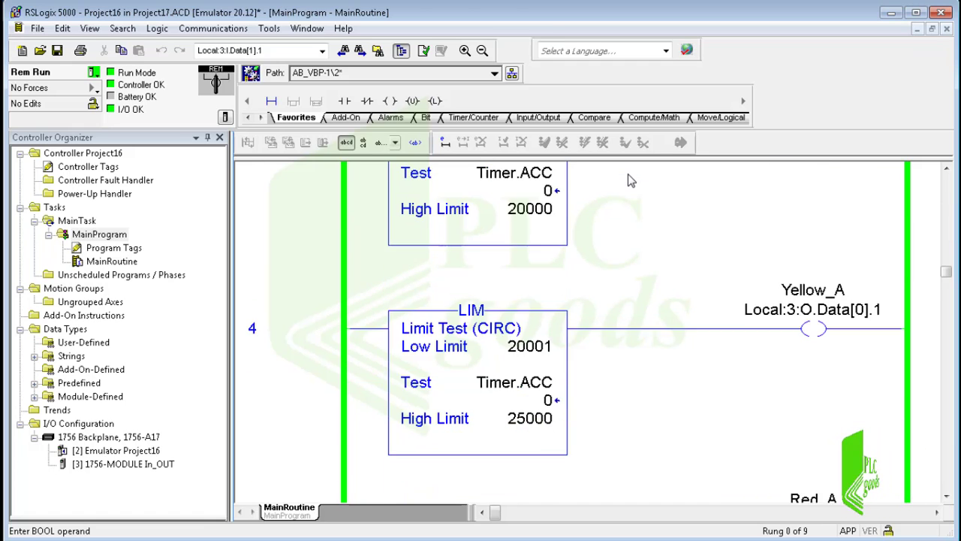
{"action": "scroll", "coordinate": [631, 180], "scroll_direction": "down", "scroll_amount": 3}
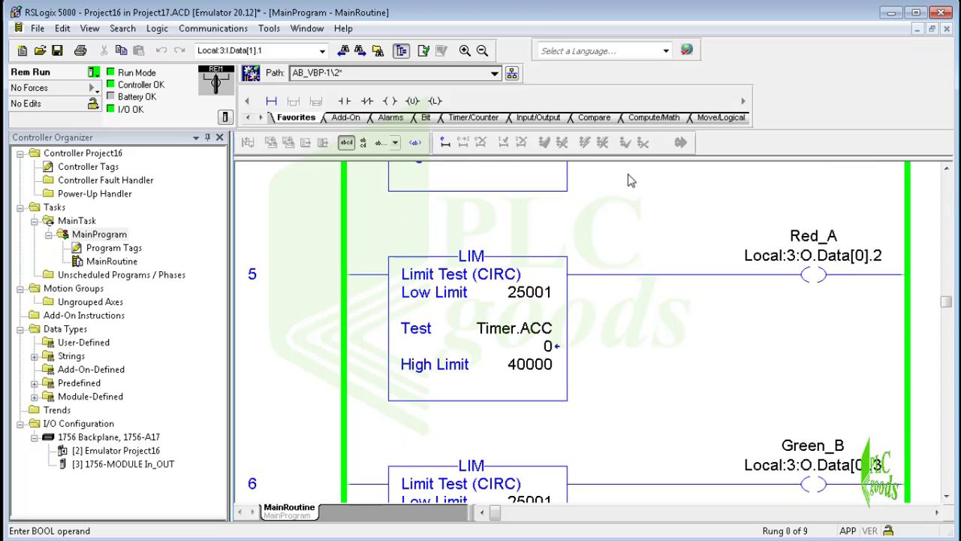
{"action": "scroll", "coordinate": [630, 180], "scroll_direction": "down", "scroll_amount": 7}
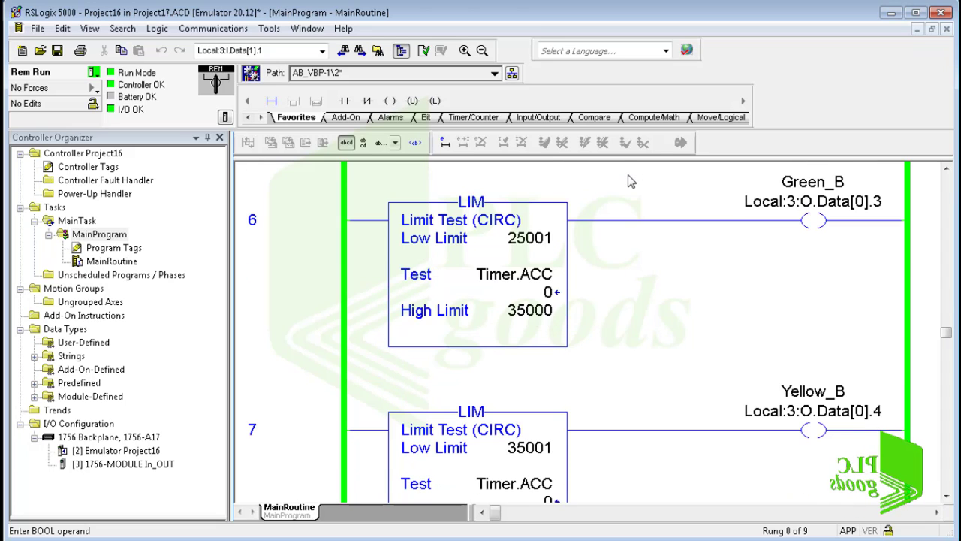
{"action": "scroll", "coordinate": [631, 181], "scroll_direction": "down", "scroll_amount": 4}
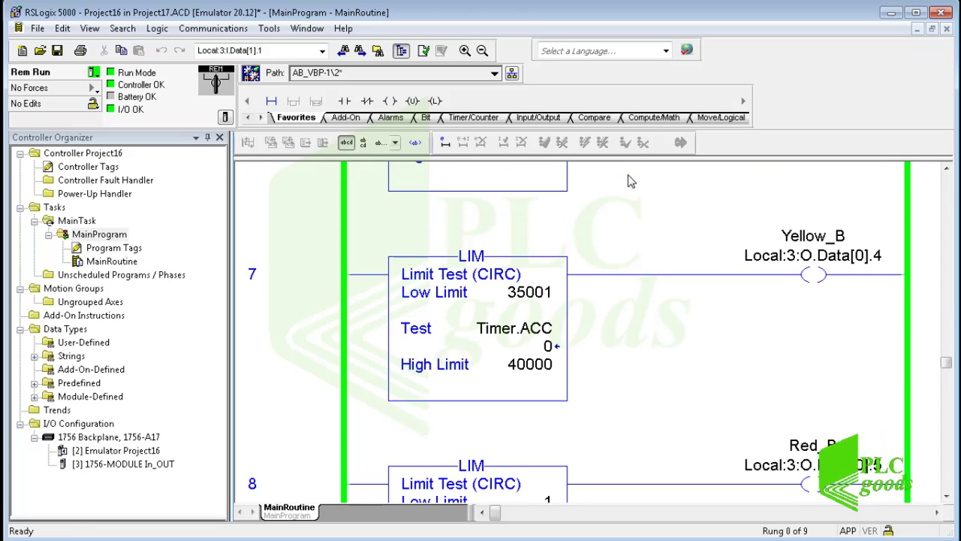
{"action": "scroll", "coordinate": [631, 181], "scroll_direction": "down", "scroll_amount": 4}
Switch to the Logix Emulate 5000 Chassis Monitor and show the I/O data of the simulator module in slot 3.
{"action": "key", "text": "alt+Tab"}
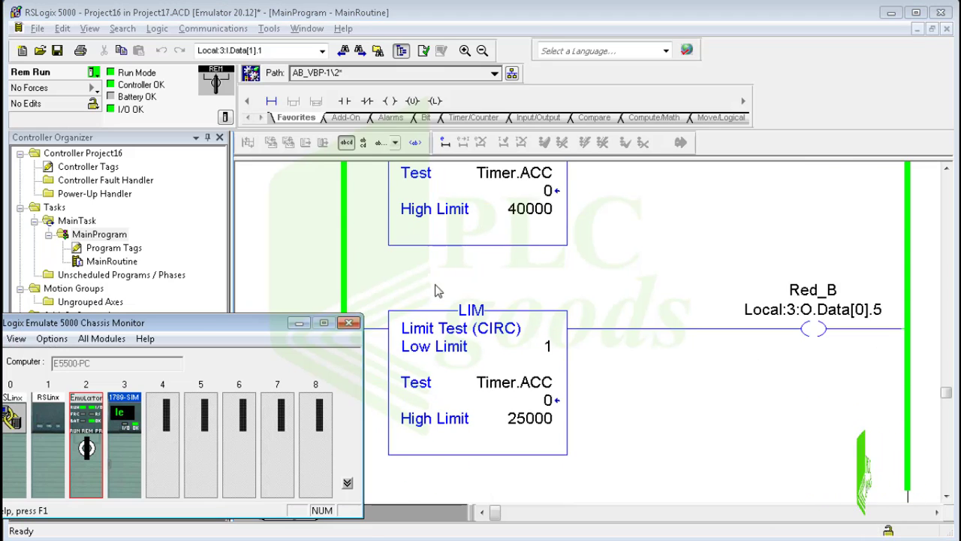
{"action": "right_click", "coordinate": [136, 446]}
{"action": "left_click", "coordinate": [169, 451]}
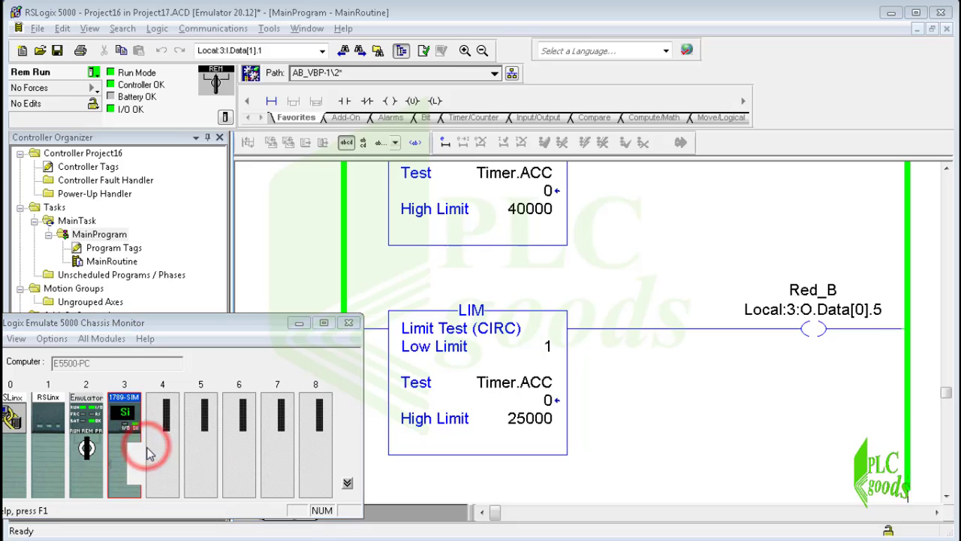
{"action": "left_click_drag", "start_coordinate": [128, 336], "coordinate": [116, 130]}
{"action": "left_click", "coordinate": [73, 149]}
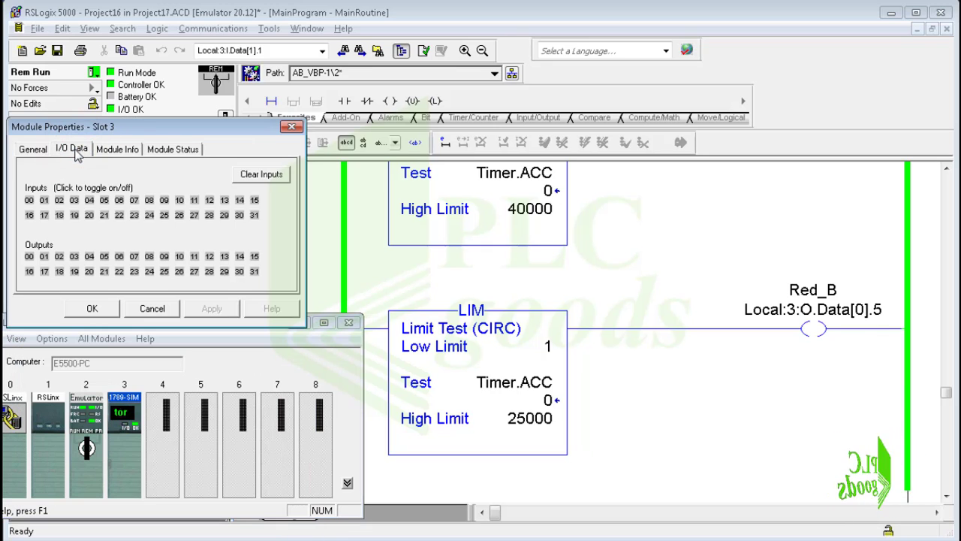
Test the traffic light program by switching simulated input 00 on and off, and stop the cycle with input 01.
{"action": "left_click", "coordinate": [29, 201]}
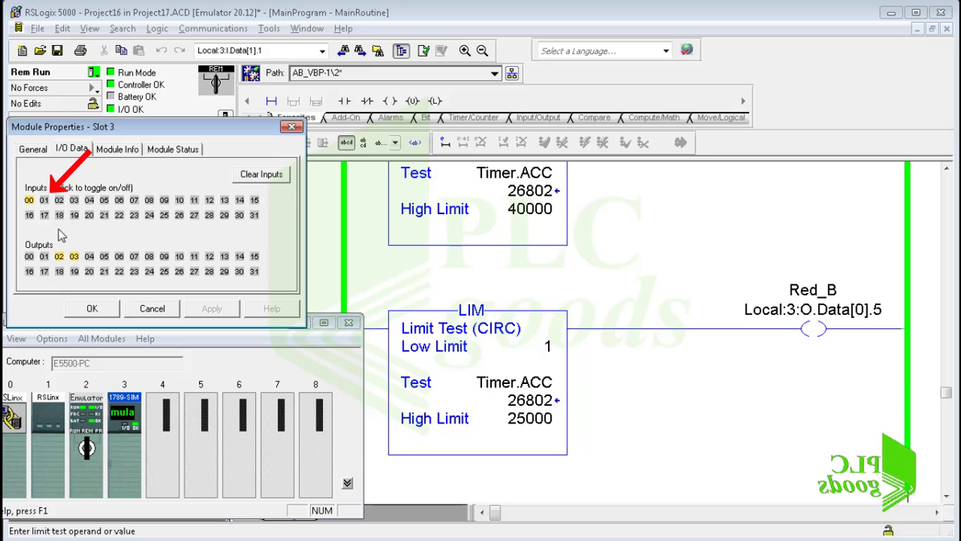
{"action": "left_click", "coordinate": [28, 200]}
{"action": "left_click", "coordinate": [45, 201]}
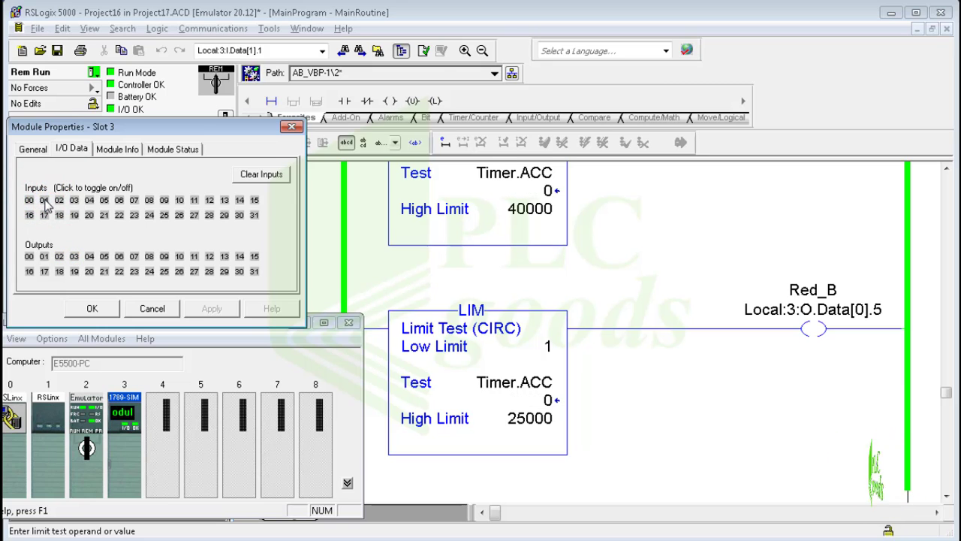
Take the controller offline and create a ladder diagram routine named HMI_Routine in MainProgram.
{"action": "left_click", "coordinate": [96, 73]}
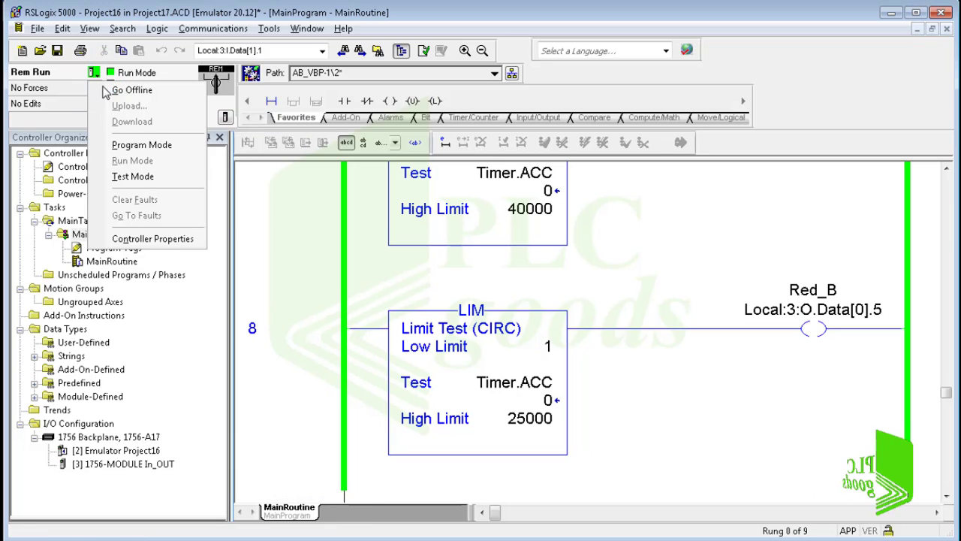
{"action": "left_click", "coordinate": [124, 90]}
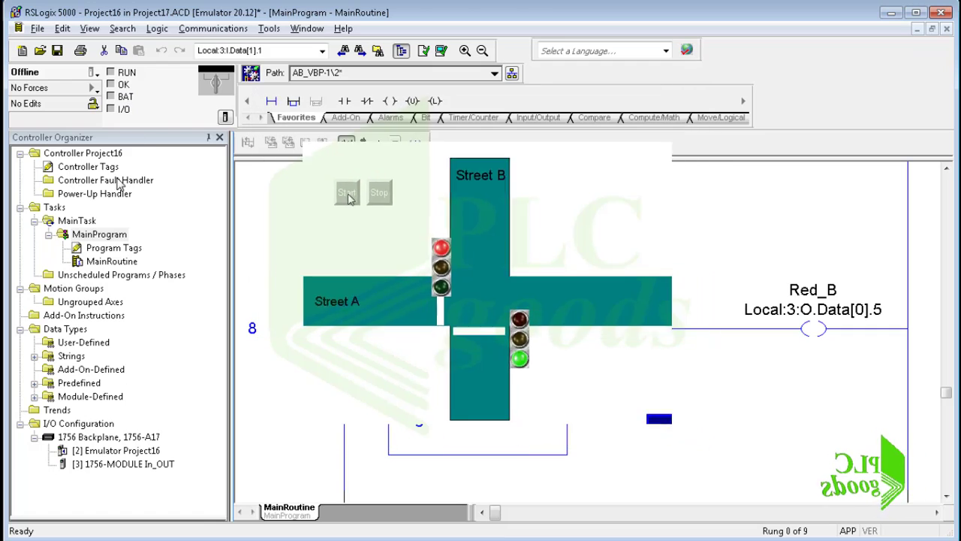
{"action": "left_click", "coordinate": [108, 235]}
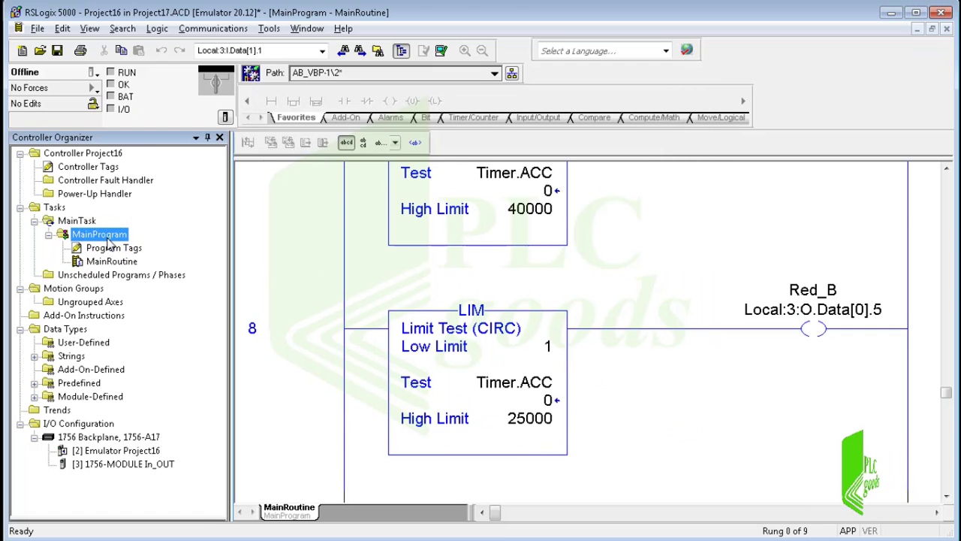
{"action": "right_click", "coordinate": [100, 241]}
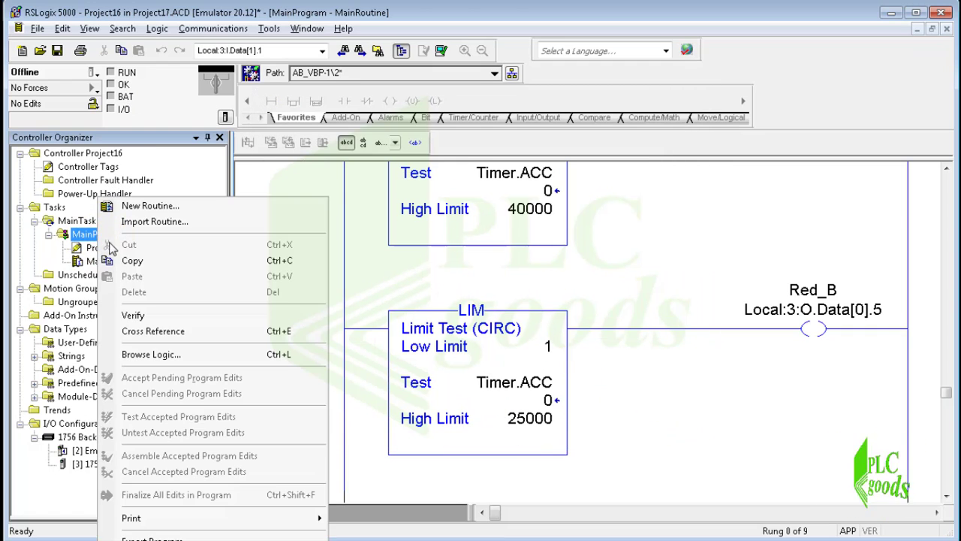
{"action": "left_click", "coordinate": [135, 208]}
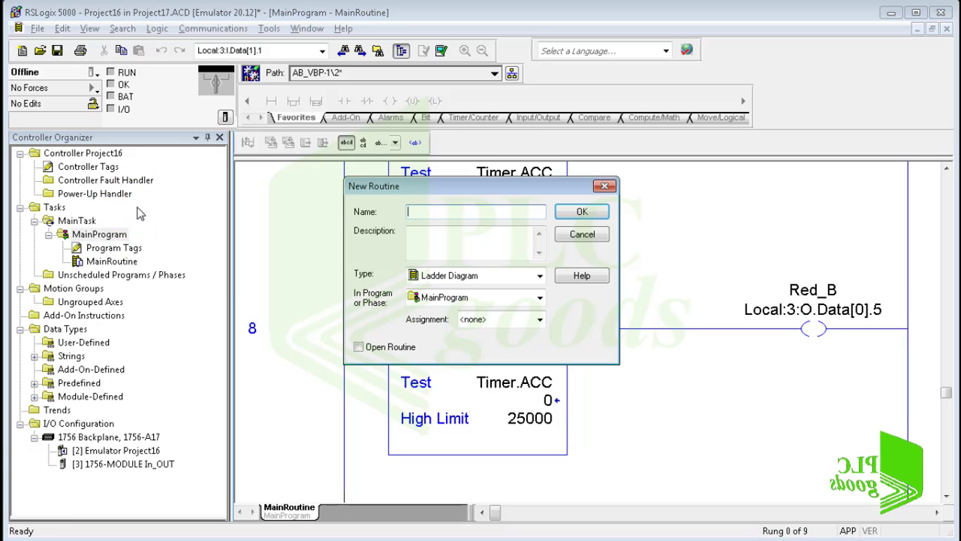
{"action": "left_click", "coordinate": [422, 211]}
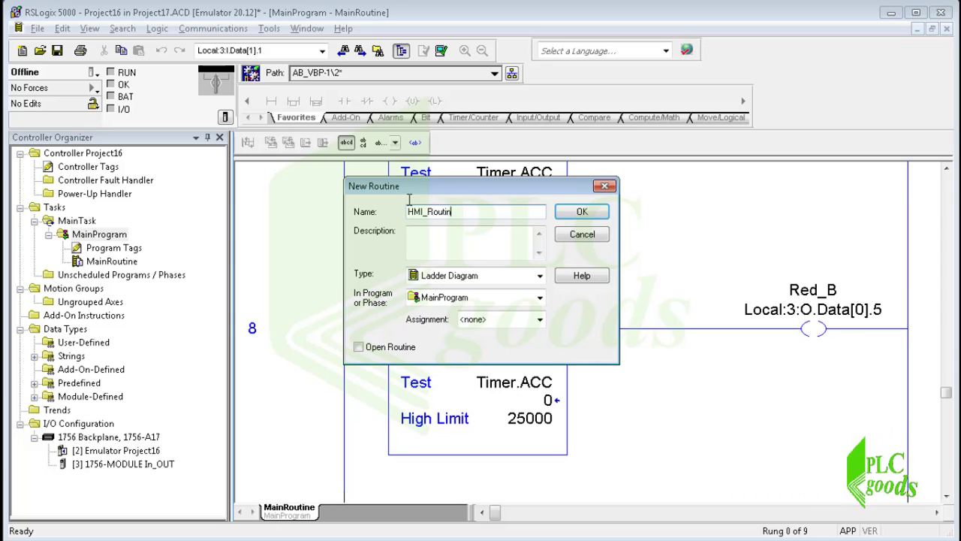
{"action": "type", "text": "Routine"}
{"action": "left_click", "coordinate": [580, 212]}
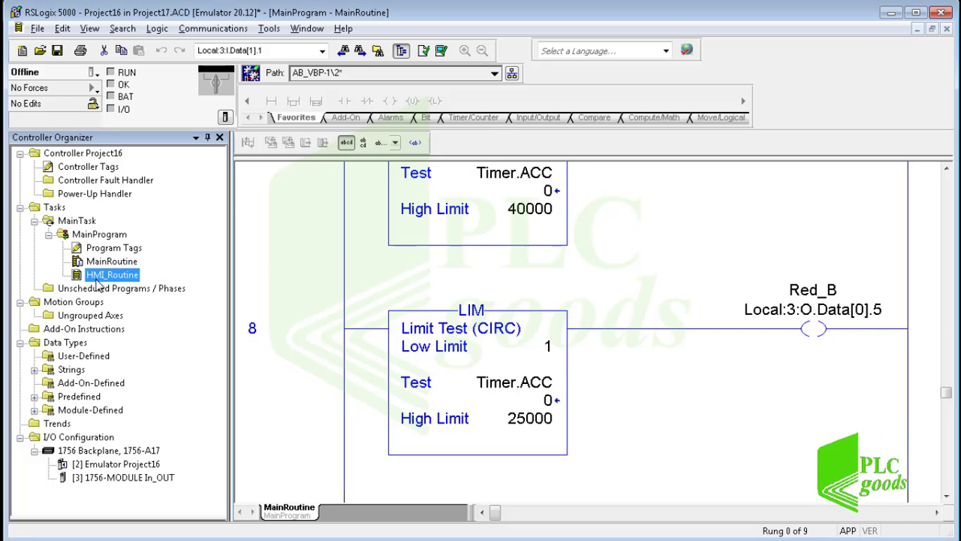
Open HMI_Routine and add two branches to rung 0, one nested inside the other.
{"action": "double_click", "coordinate": [102, 275]}
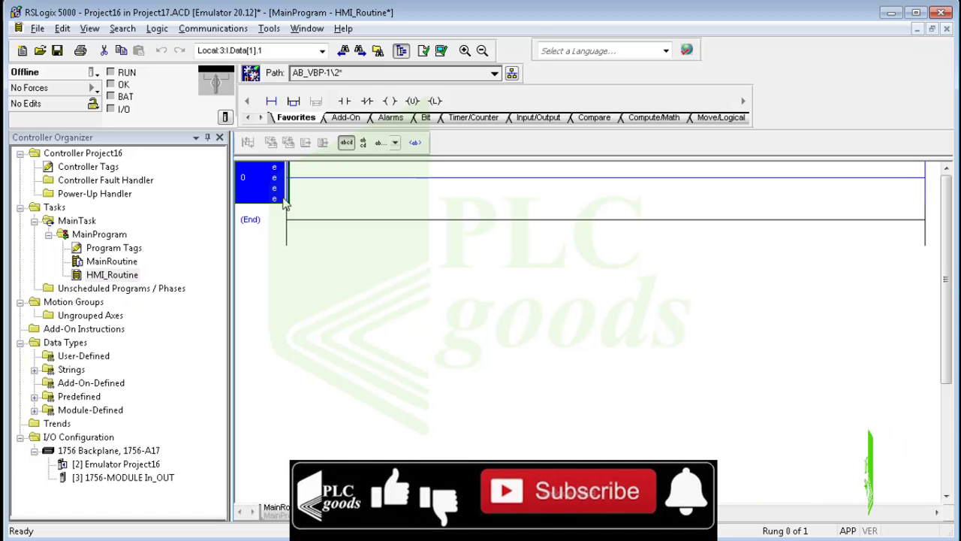
{"action": "left_click", "coordinate": [293, 101]}
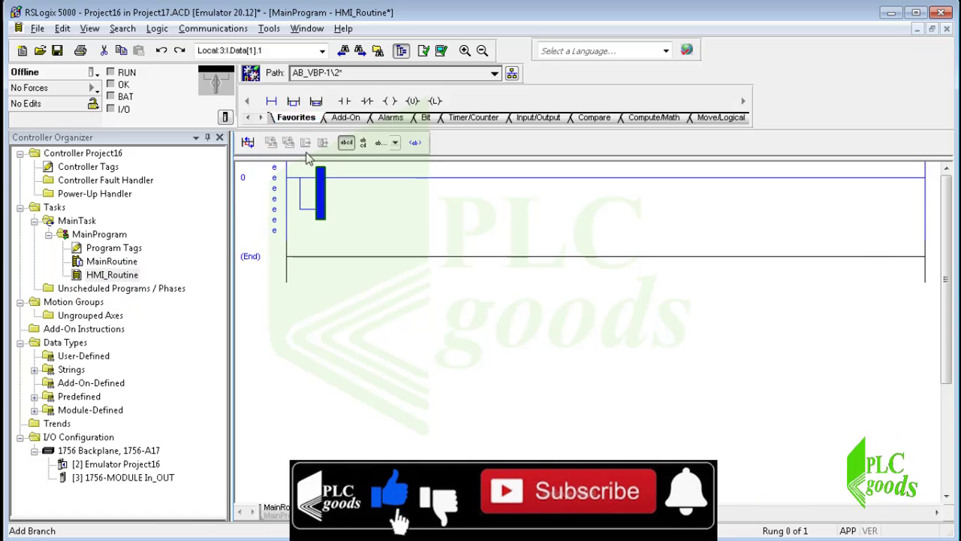
{"action": "left_click", "coordinate": [302, 193]}
{"action": "left_click", "coordinate": [295, 100]}
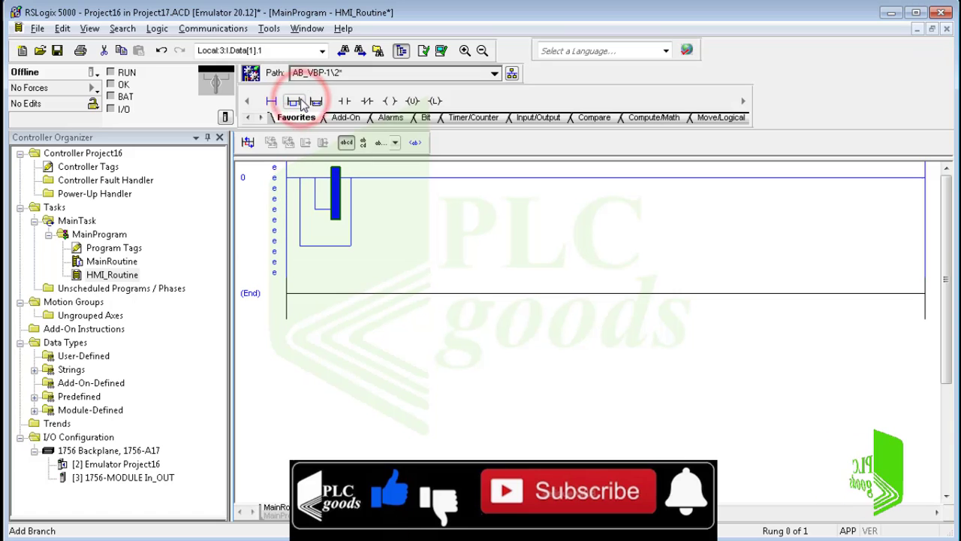
Add a normally open contact and an output energize coil to each of the three parallel paths in rung 0.
{"action": "left_click", "coordinate": [319, 177]}
{"action": "left_click", "coordinate": [344, 100]}
{"action": "left_click", "coordinate": [389, 101]}
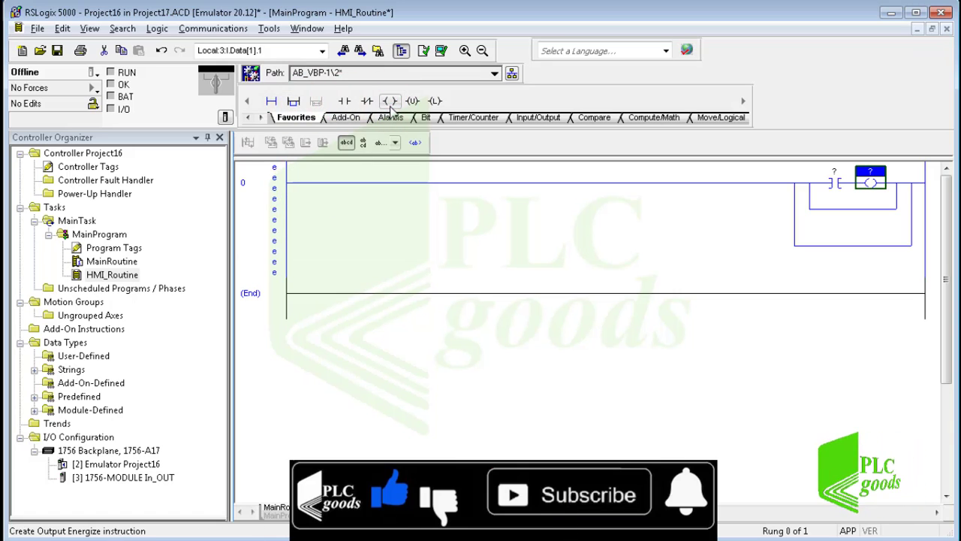
{"action": "left_click", "coordinate": [812, 208]}
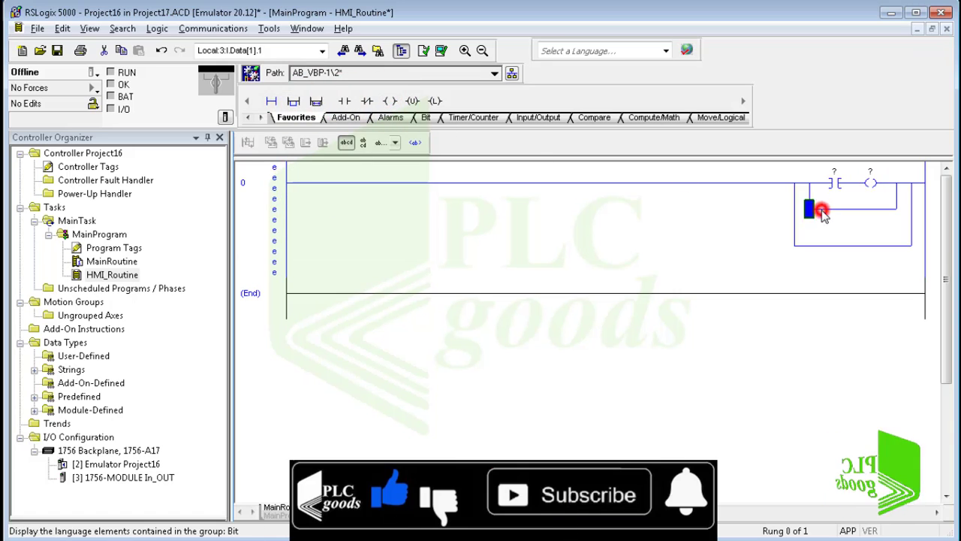
{"action": "left_click", "coordinate": [343, 100]}
{"action": "left_click", "coordinate": [392, 102]}
{"action": "left_click", "coordinate": [797, 246]}
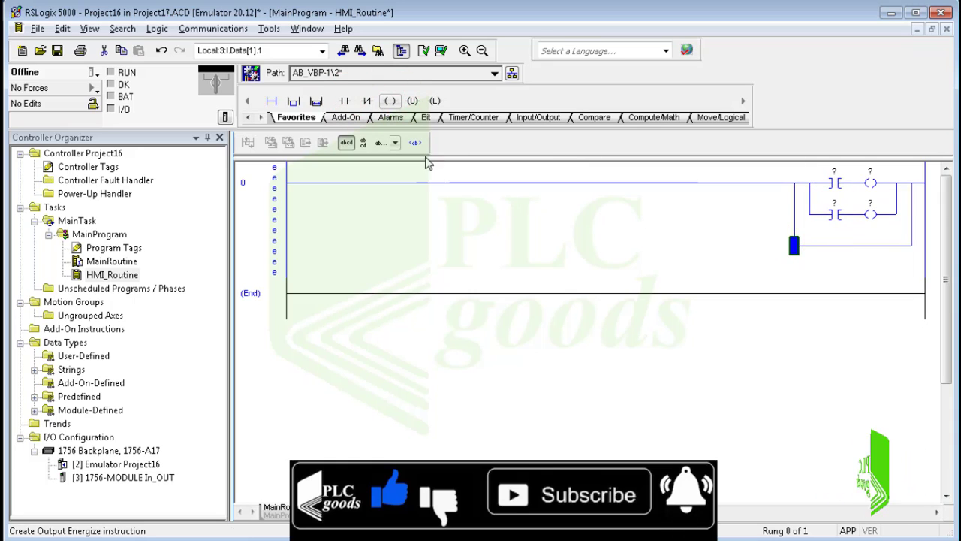
{"action": "left_click", "coordinate": [344, 101]}
{"action": "left_click", "coordinate": [390, 100]}
Assign bit 0 of Local:3:O.Data[0] to the contact on the first path of rung 0.
{"action": "left_click", "coordinate": [835, 177]}
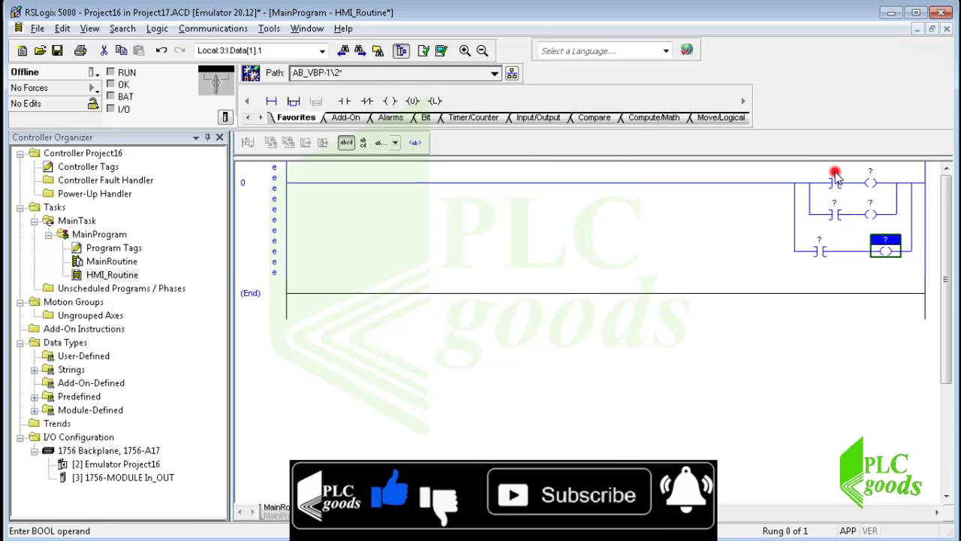
{"action": "double_click", "coordinate": [833, 172]}
{"action": "left_click", "coordinate": [861, 171]}
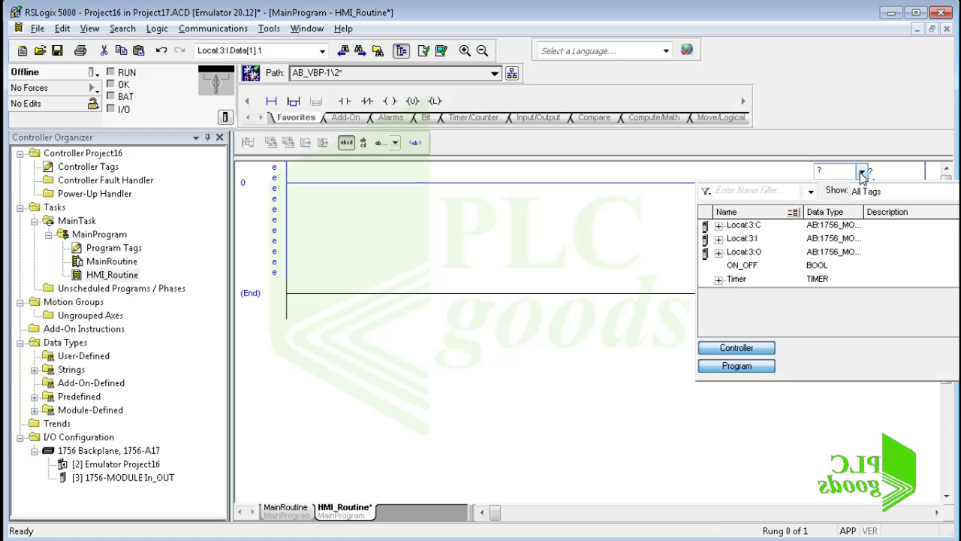
{"action": "left_click", "coordinate": [719, 253]}
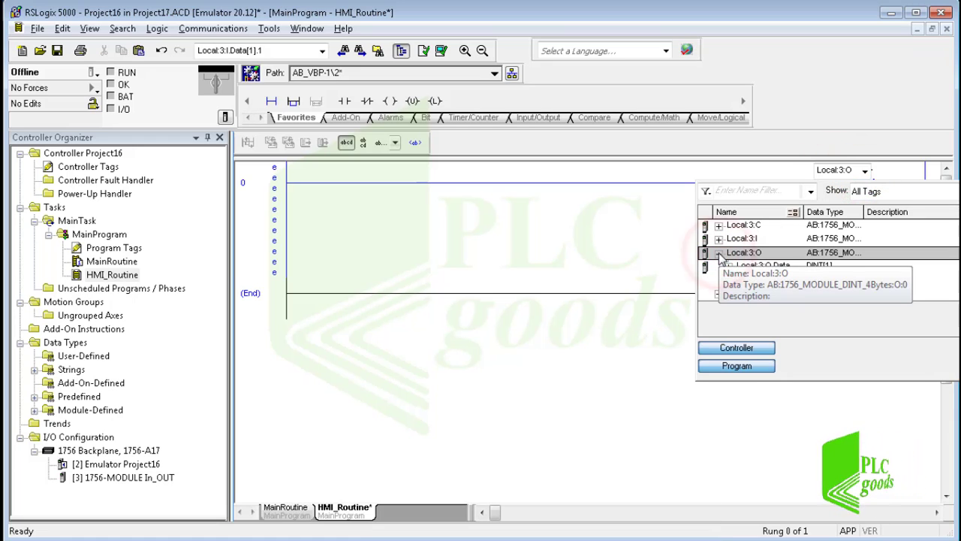
{"action": "left_click", "coordinate": [728, 265]}
{"action": "left_click", "coordinate": [768, 279]}
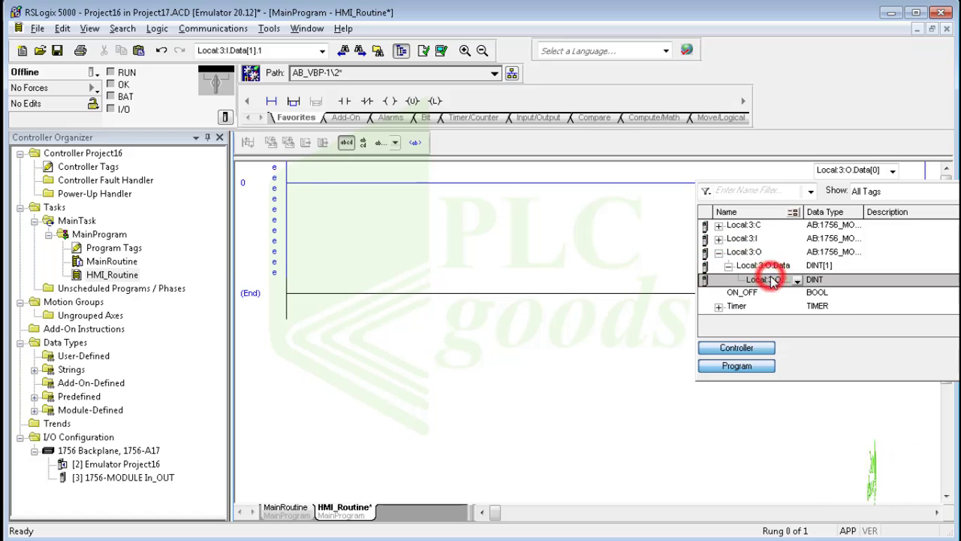
{"action": "left_click", "coordinate": [797, 279]}
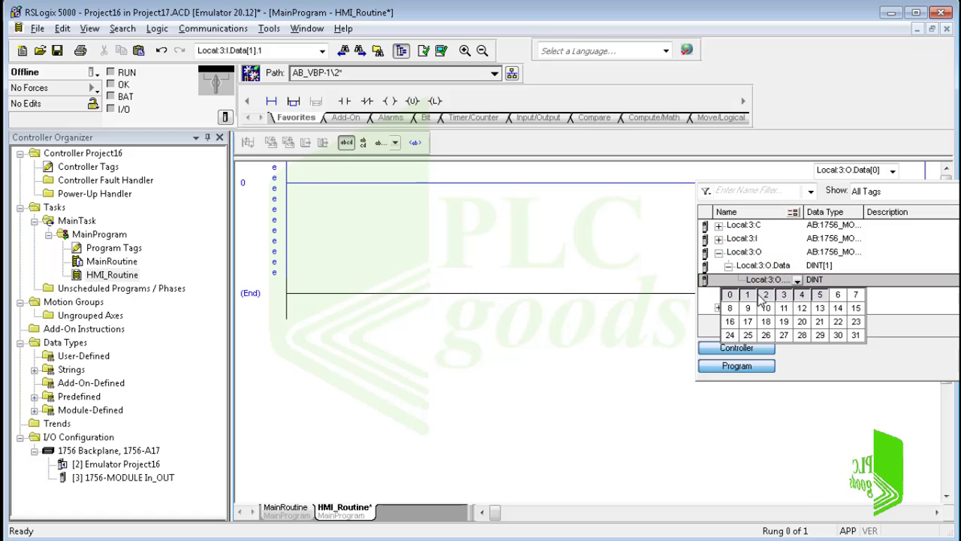
{"action": "left_click", "coordinate": [732, 300]}
{"action": "left_click", "coordinate": [750, 244]}
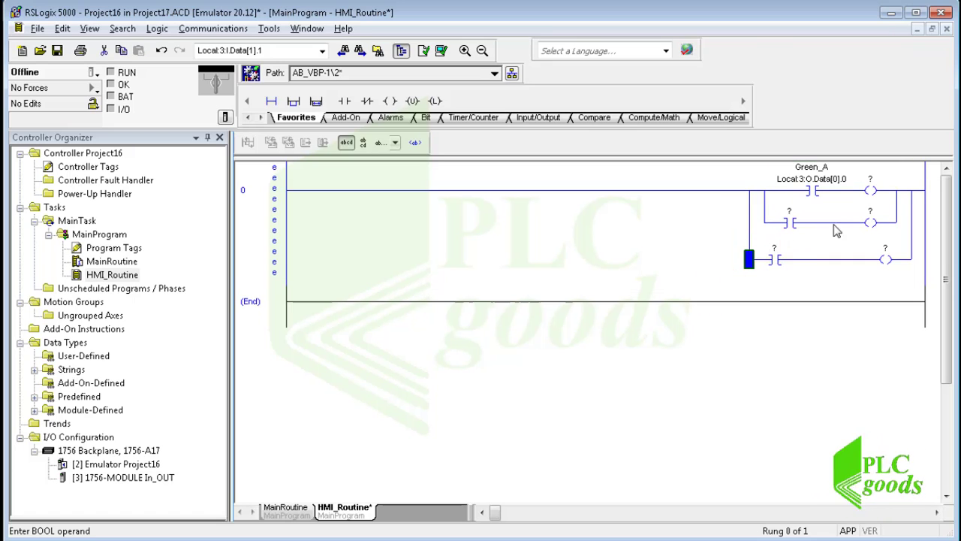
Assign the operand HMI_Bool[0] to the output coil on the first path of rung 0.
{"action": "scroll", "coordinate": [831, 189], "scroll_direction": "up", "scroll_amount": 3, "text": "ctrl"}
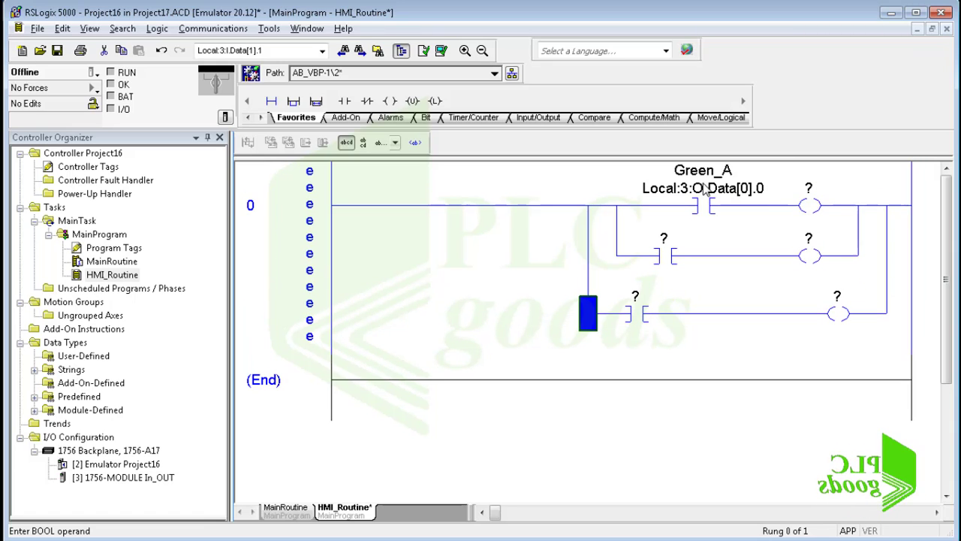
{"action": "left_click", "coordinate": [811, 197]}
{"action": "double_click", "coordinate": [809, 189]}
{"action": "type", "text": "HMI"}
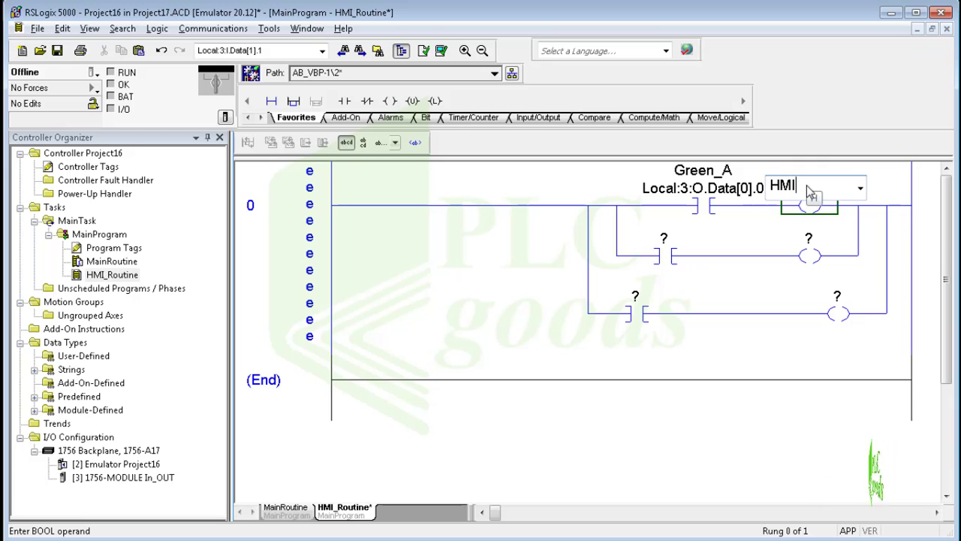
{"action": "type", "text": "_Roo"}
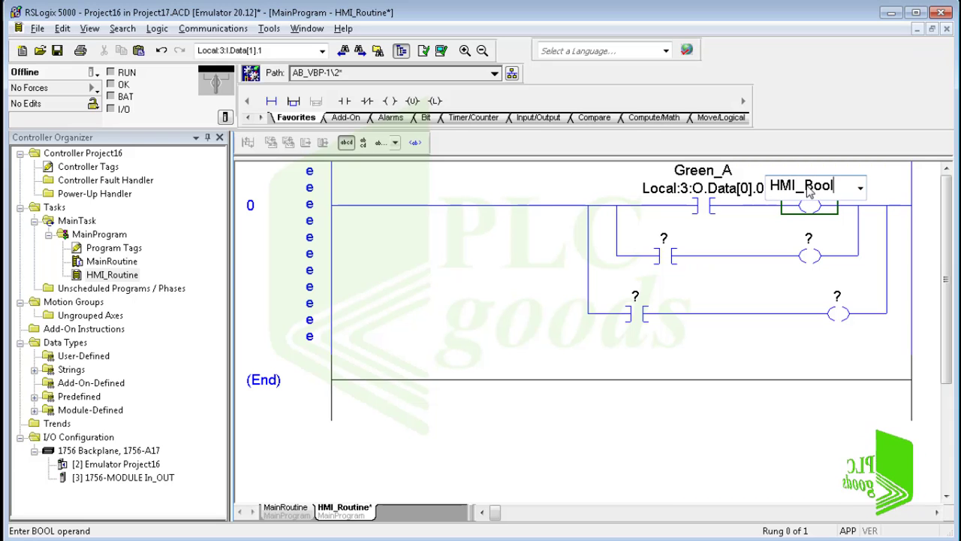
{"action": "type", "text": "l[0]"}
{"action": "key", "text": "Return"}
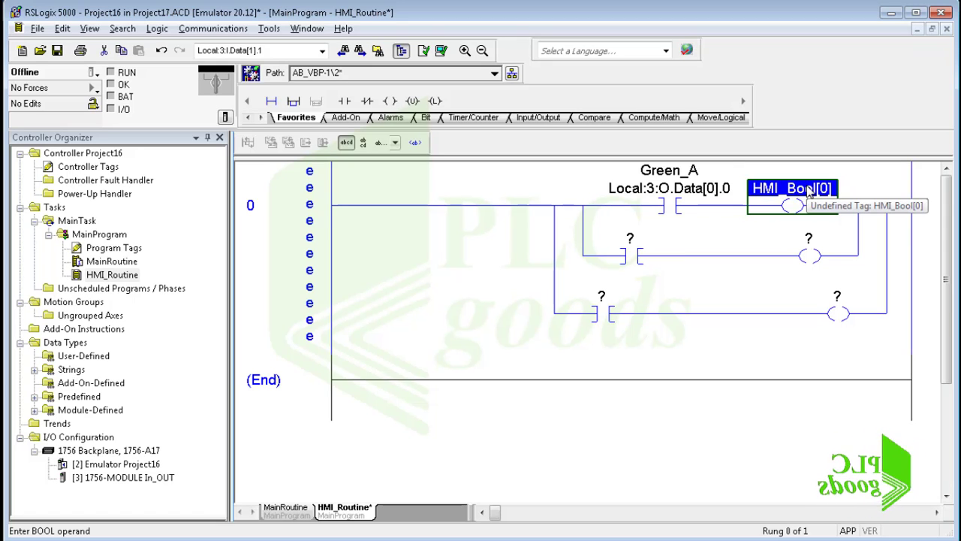
Create the undefined HMI_Bool tag with data type BOOL[6] and controller scope Project16.
{"action": "right_click", "coordinate": [808, 193]}
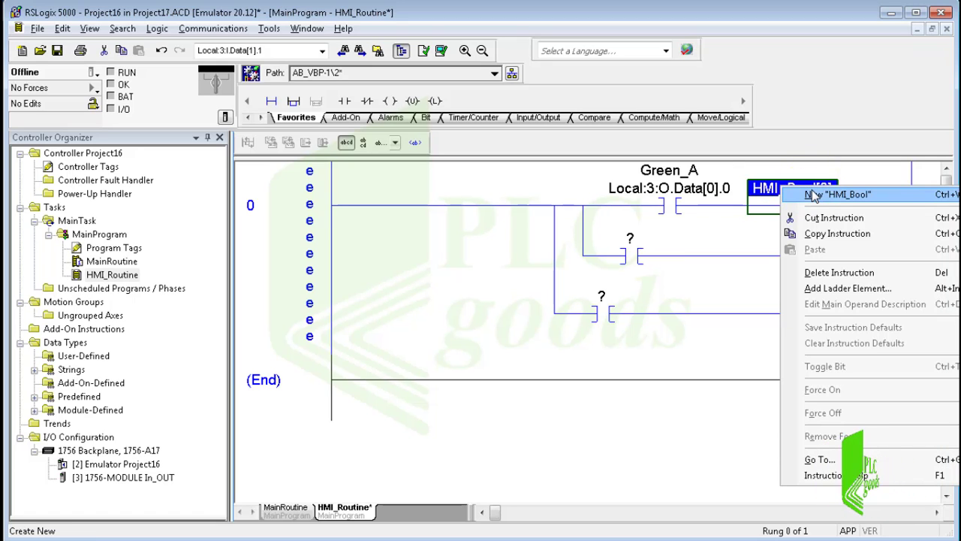
{"action": "left_click", "coordinate": [834, 194]}
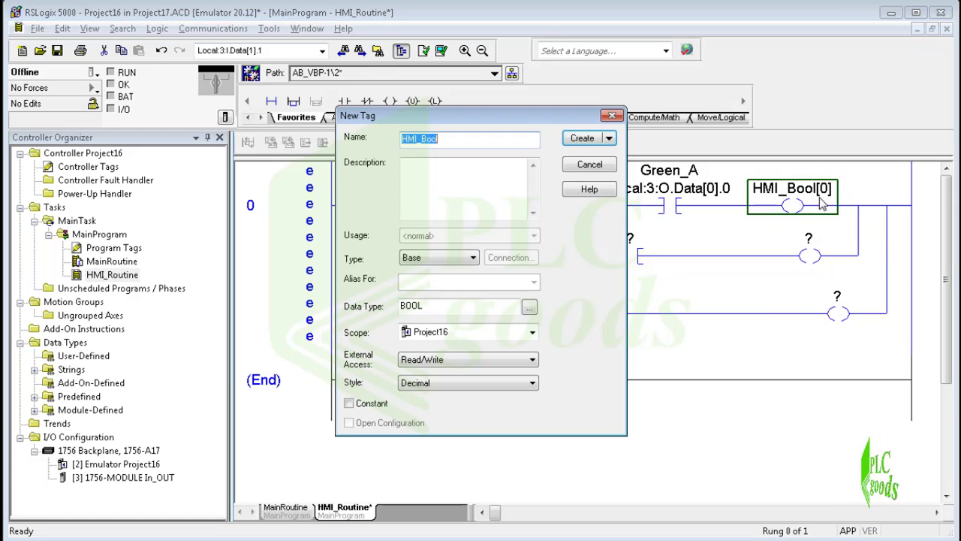
{"action": "left_click", "coordinate": [427, 305]}
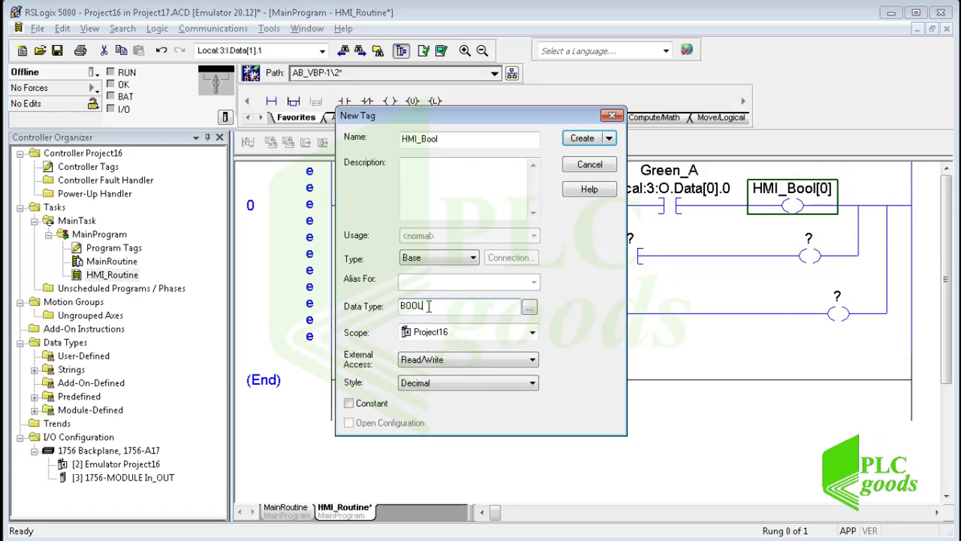
{"action": "type", "text": "["}
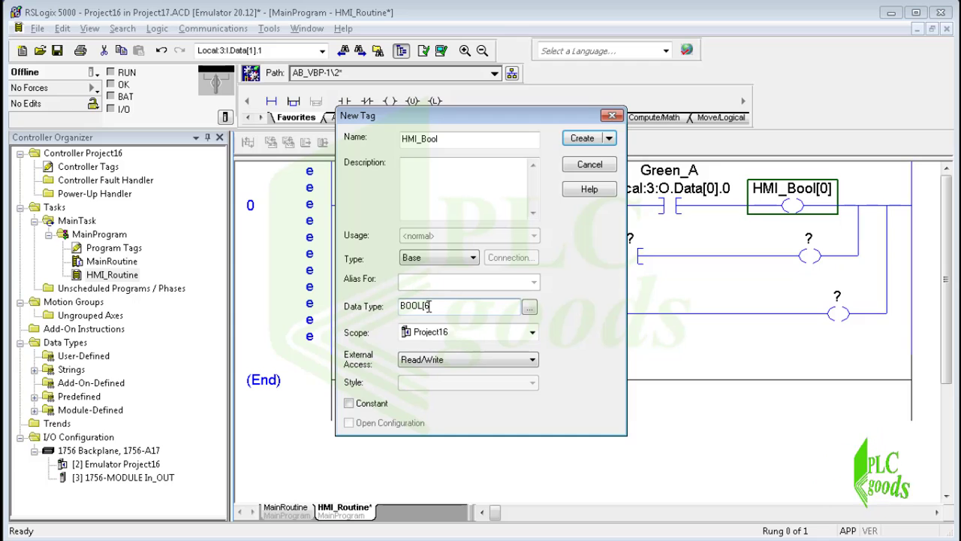
{"action": "type", "text": "6]"}
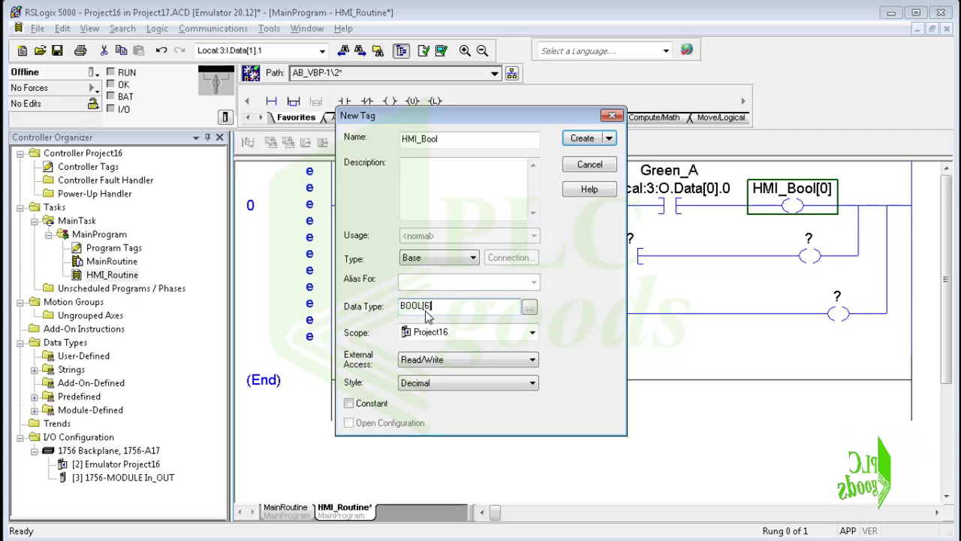
{"action": "left_click", "coordinate": [438, 335]}
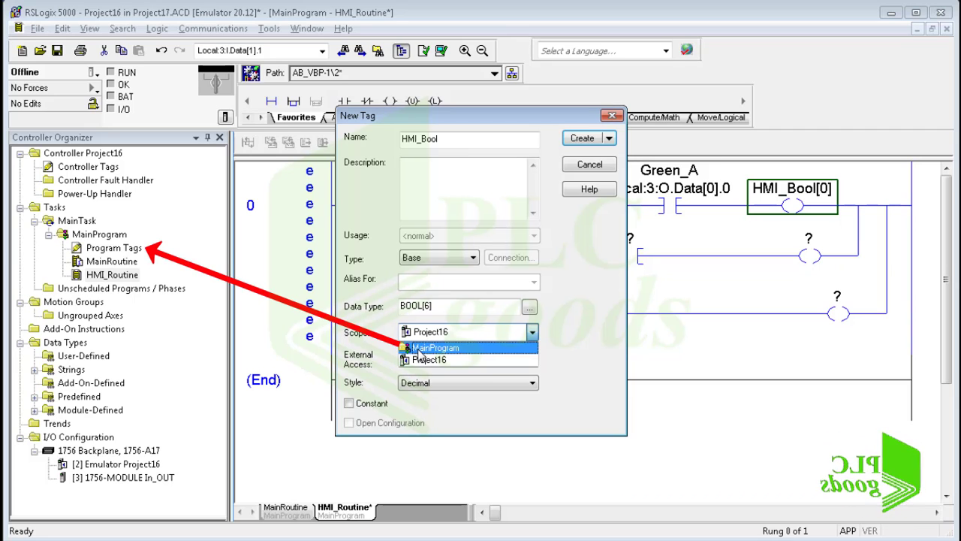
{"action": "left_click", "coordinate": [422, 360]}
{"action": "left_click", "coordinate": [582, 138]}
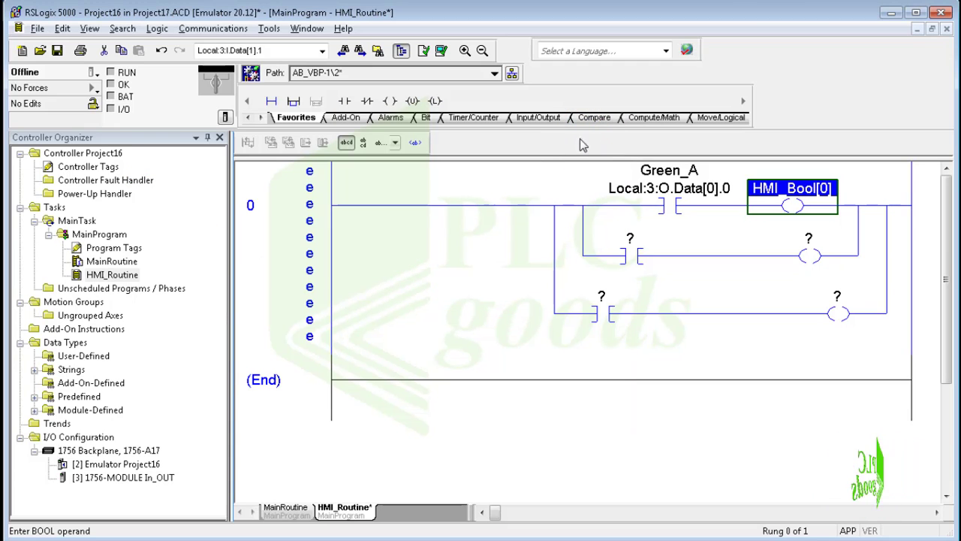
Examine the MainProgram tags and the elements of the HMI_Bool array in the controller tags, then return to HMI_Routine.
{"action": "double_click", "coordinate": [109, 248]}
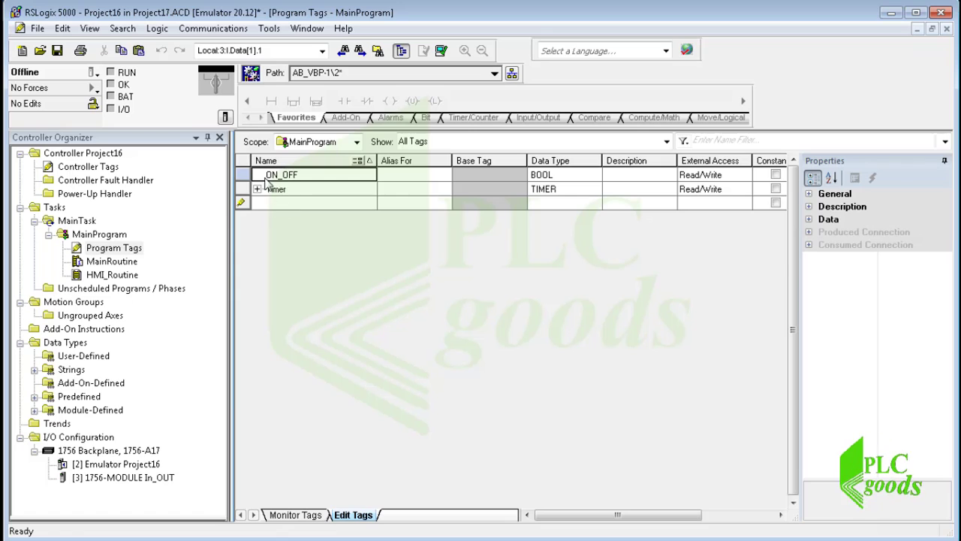
{"action": "left_click", "coordinate": [256, 189]}
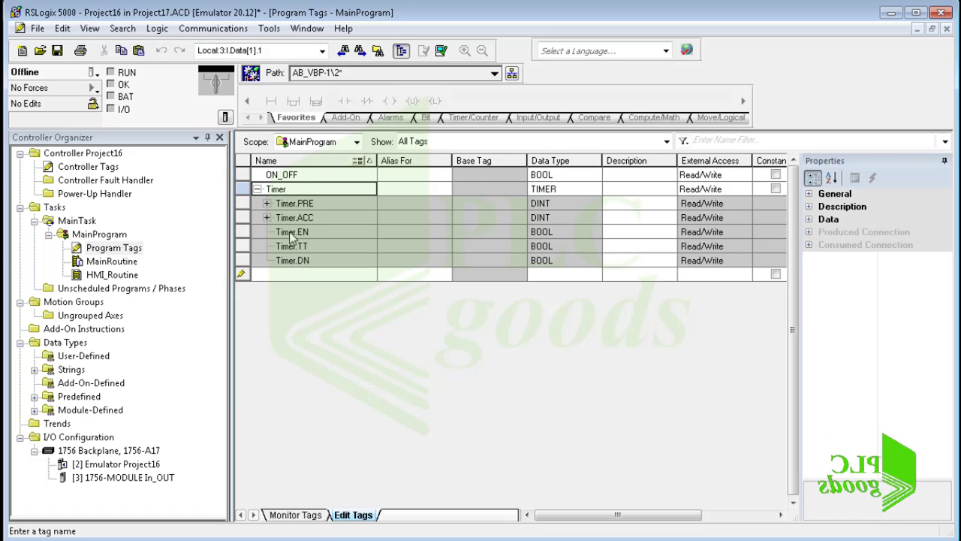
{"action": "double_click", "coordinate": [90, 168]}
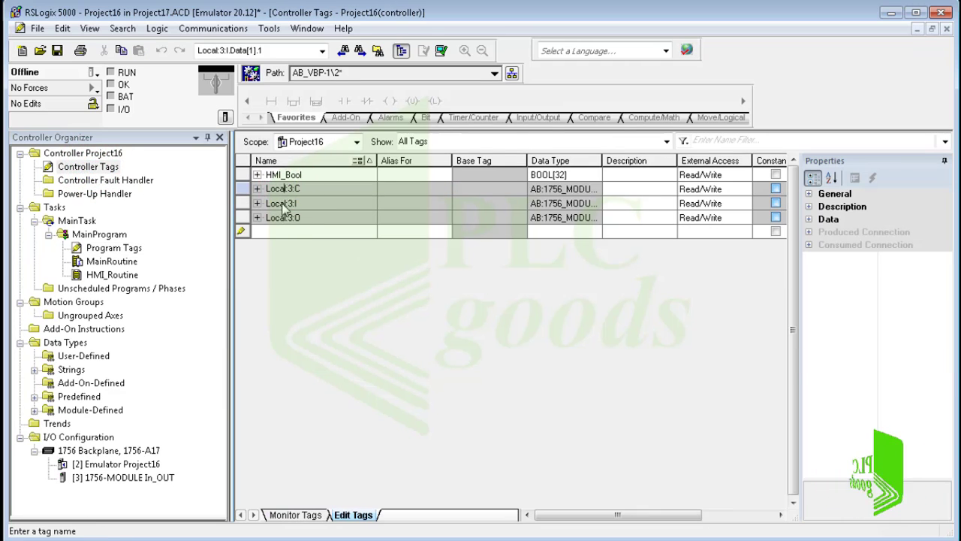
{"action": "left_click", "coordinate": [279, 171]}
{"action": "left_click", "coordinate": [256, 175]}
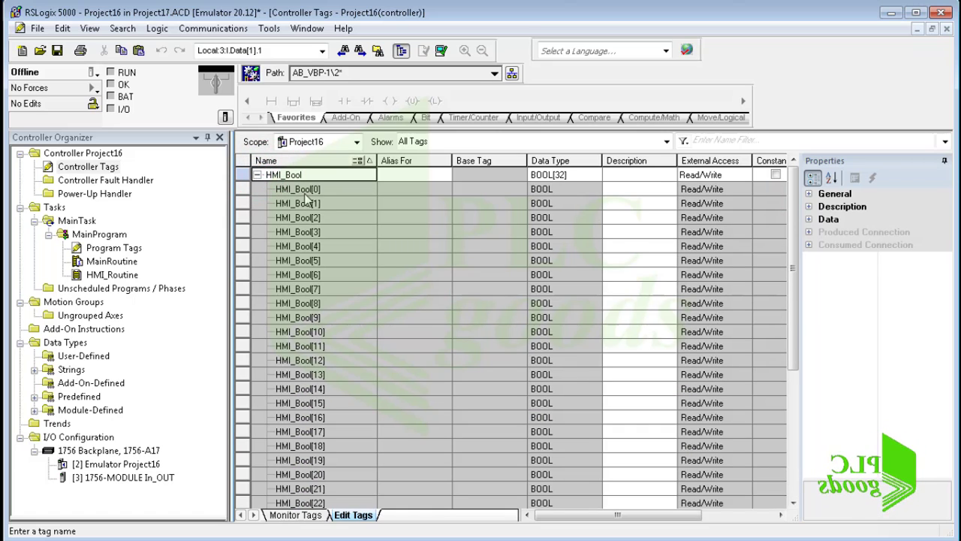
{"action": "scroll", "coordinate": [305, 198], "scroll_direction": "down", "scroll_amount": 4}
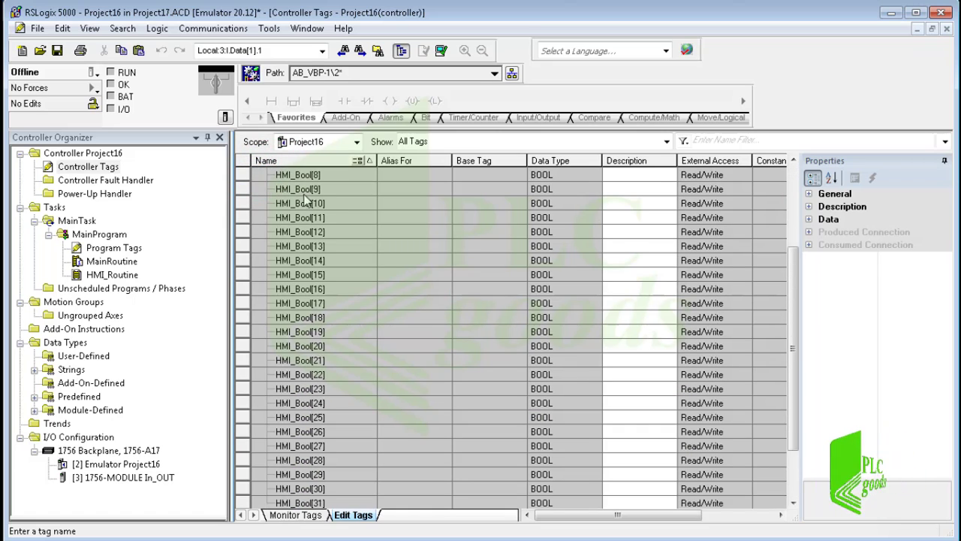
{"action": "scroll", "coordinate": [305, 197], "scroll_direction": "up", "scroll_amount": 3}
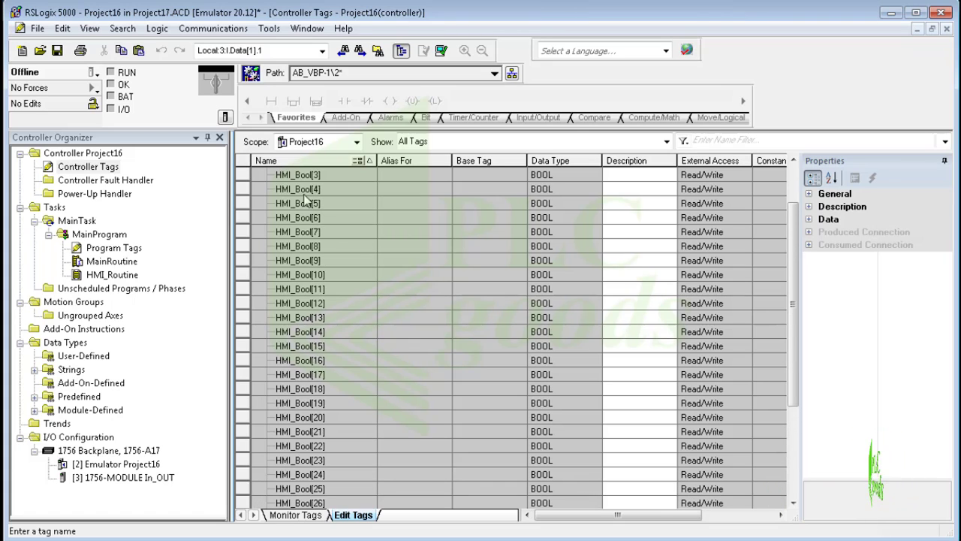
{"action": "scroll", "coordinate": [305, 197], "scroll_direction": "up", "scroll_amount": 1}
{"action": "left_click", "coordinate": [305, 193]}
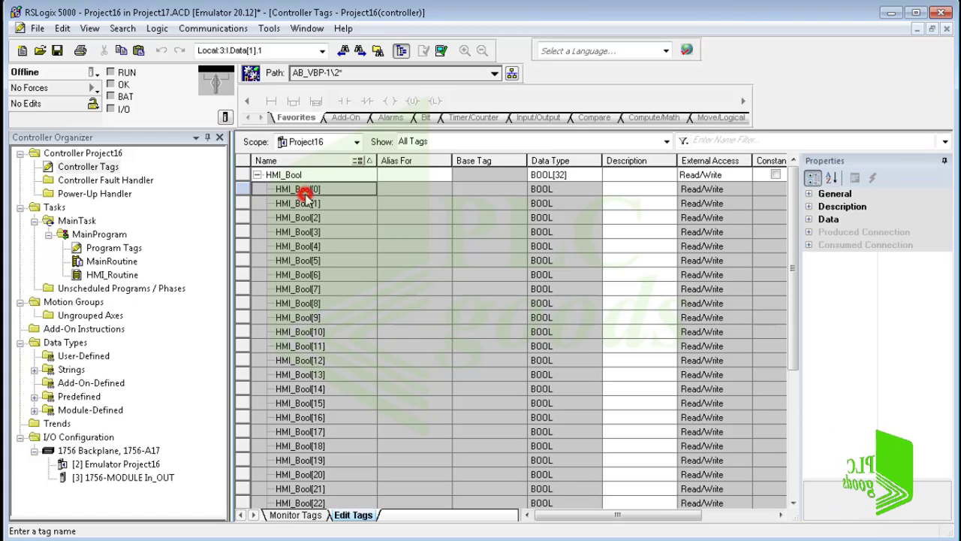
{"action": "left_click", "coordinate": [946, 29]}
{"action": "left_click", "coordinate": [945, 28]}
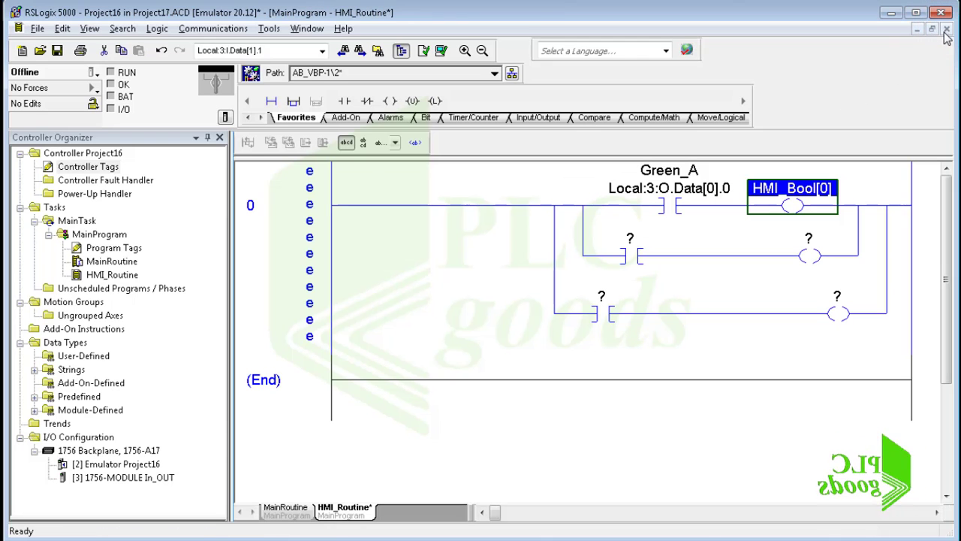
Add the main operand description HMI_GreenA to the HMI_Bool[0] coil.
{"action": "right_click", "coordinate": [797, 194]}
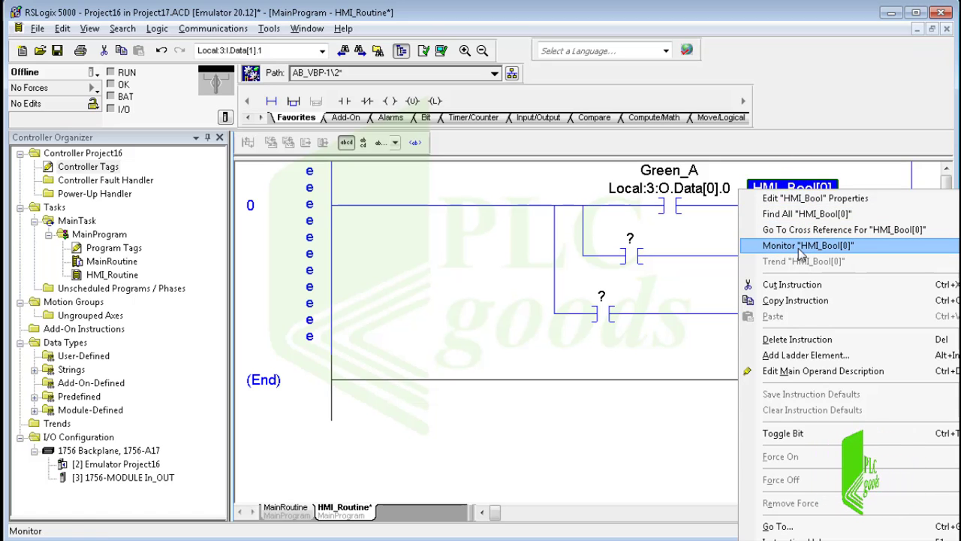
{"action": "left_click", "coordinate": [787, 163]}
{"action": "double_click", "coordinate": [807, 187]}
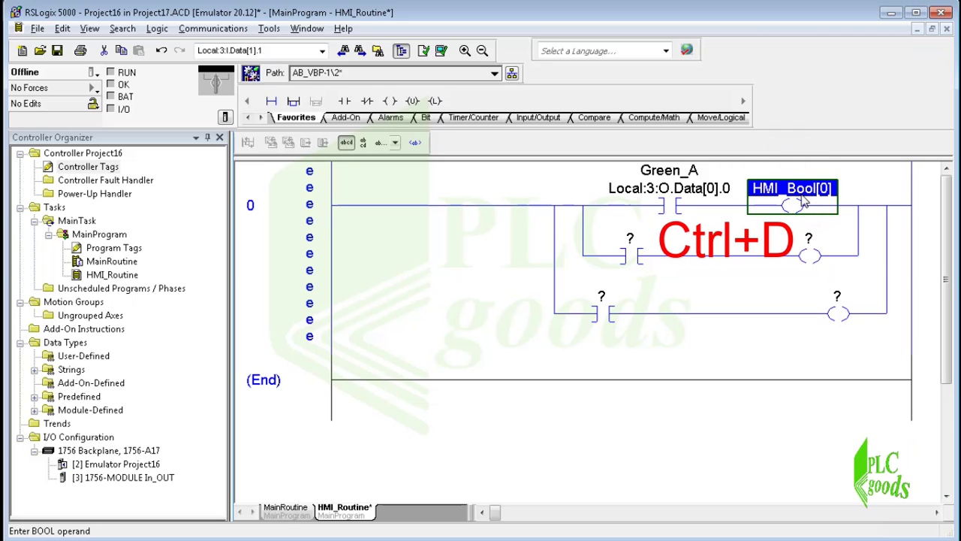
{"action": "key", "text": "ctrl+d"}
{"action": "type", "text": "HMI_GreenA"}
{"action": "left_click", "coordinate": [854, 290]}
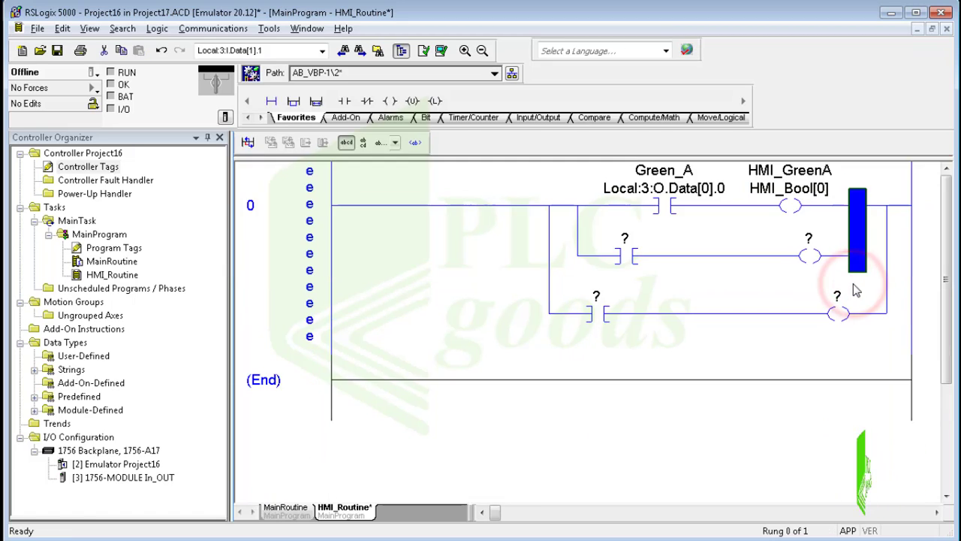
Copy the Green_A operand to the second path's contact and change its address to Local:3:O.Data[0].1.
{"action": "left_click_drag", "start_coordinate": [661, 189], "coordinate": [661, 255]}
{"action": "double_click", "coordinate": [722, 250]}
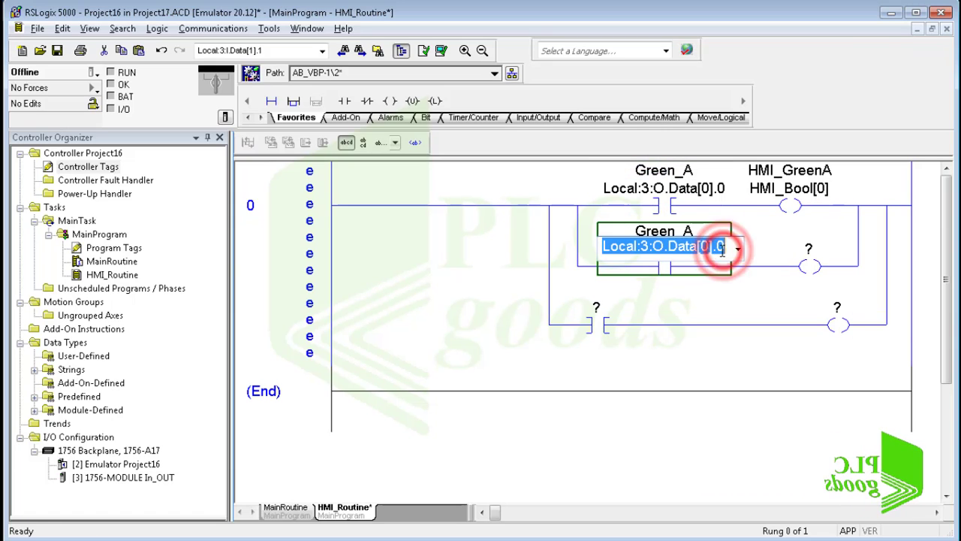
{"action": "type", "text": "1"}
{"action": "key", "text": "Return"}
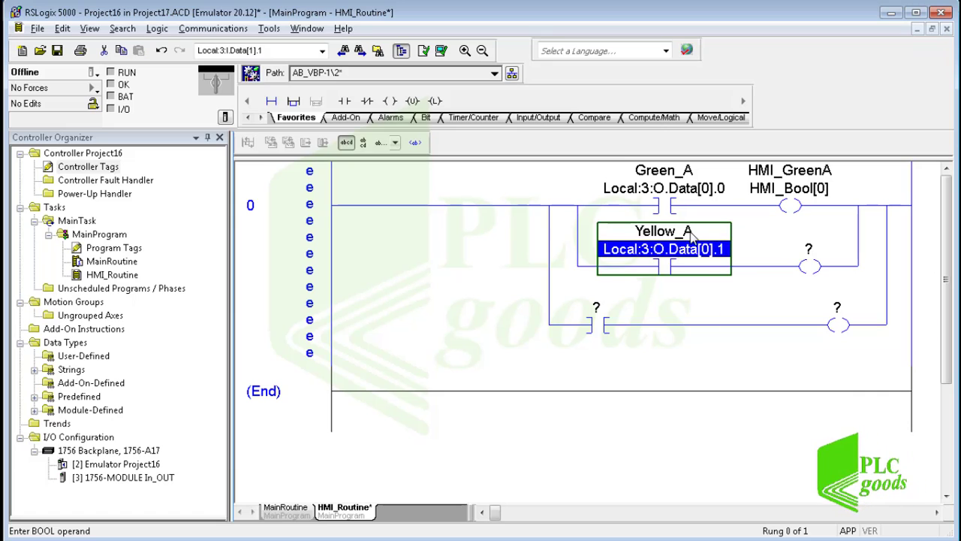
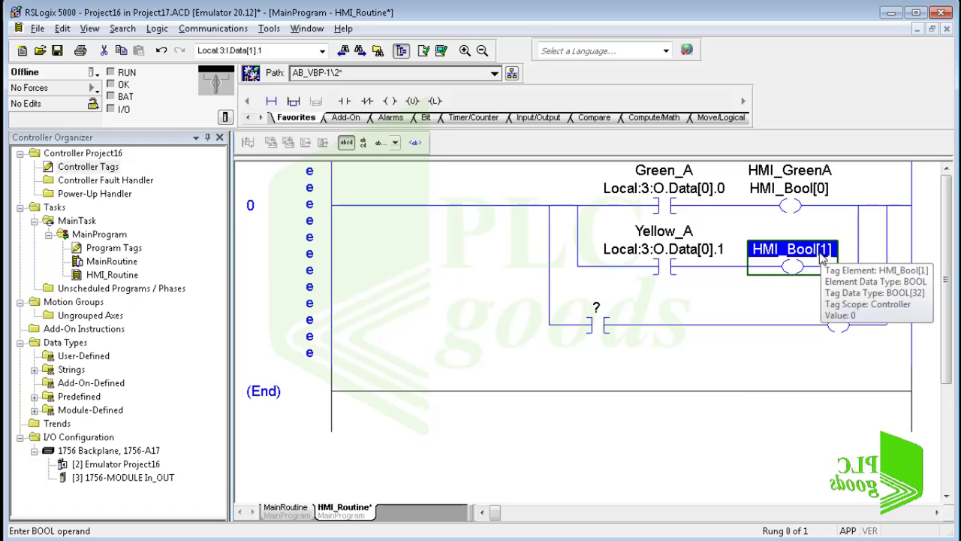
Add the main operand description HMI_YellowA to the HMI_Bool[1] coil.
{"action": "key", "text": "ctrl+d"}
{"action": "type", "text": "HMI"}
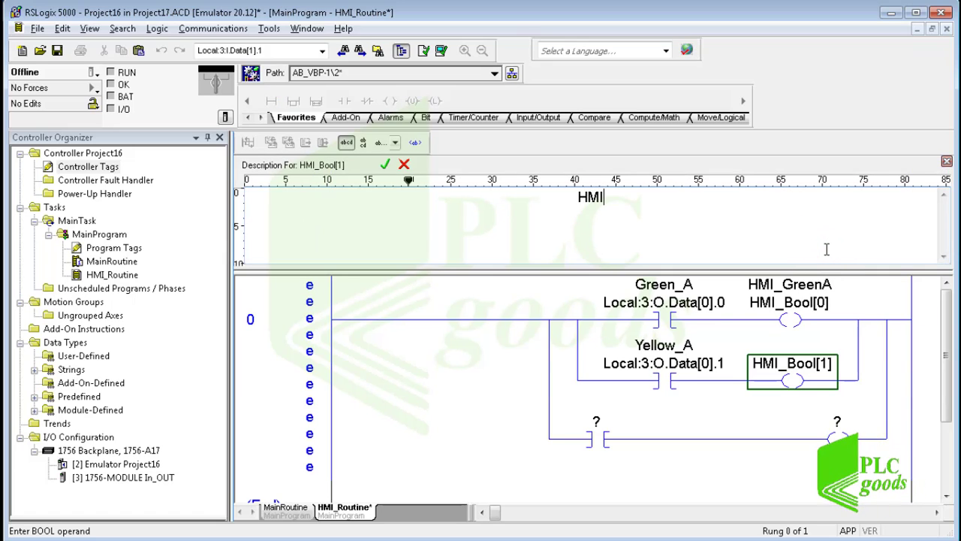
{"action": "type", "text": "_YellowA"}
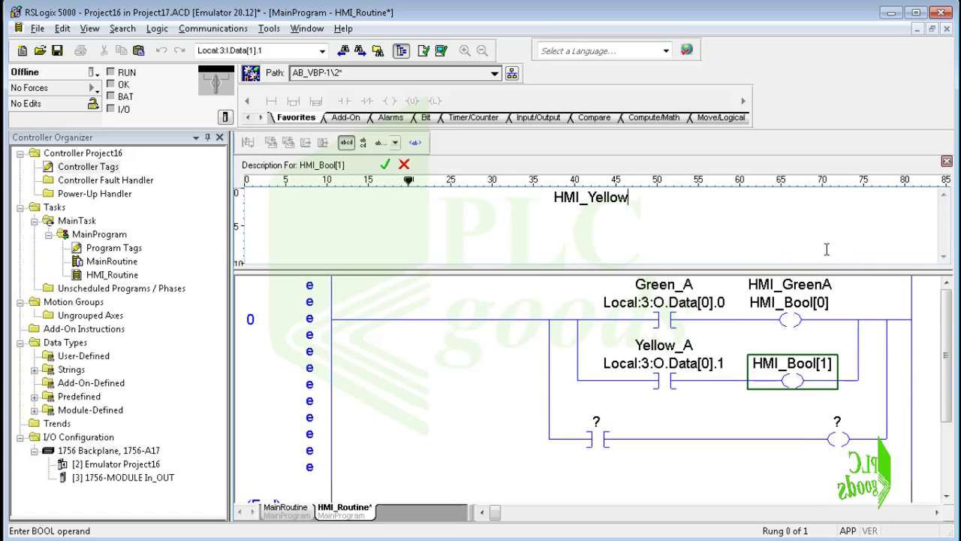
{"action": "left_click", "coordinate": [847, 343]}
Copy the Yellow_A operand to the third path's contact and change its address to Local:3:O.Data[0].2.
{"action": "double_click", "coordinate": [686, 250]}
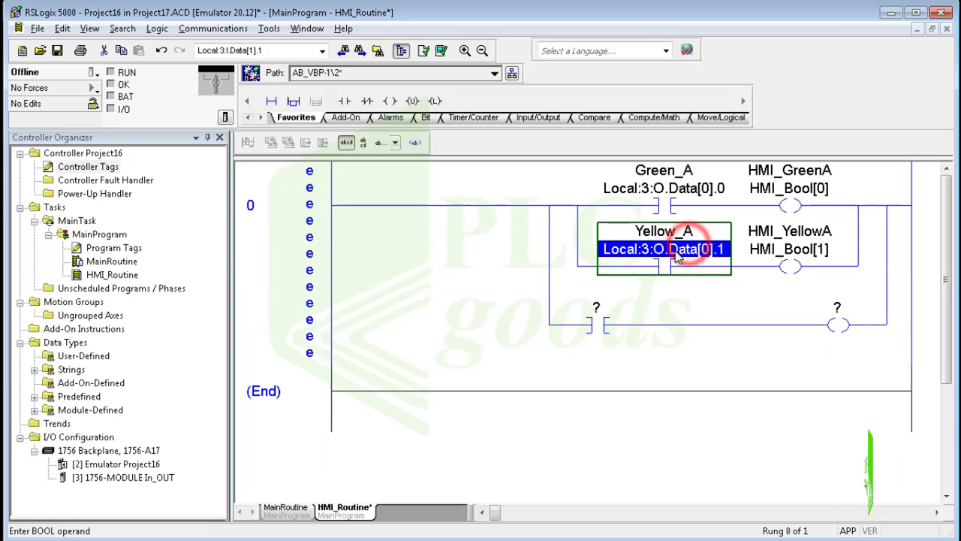
{"action": "left_click_drag", "start_coordinate": [665, 253], "coordinate": [607, 316]}
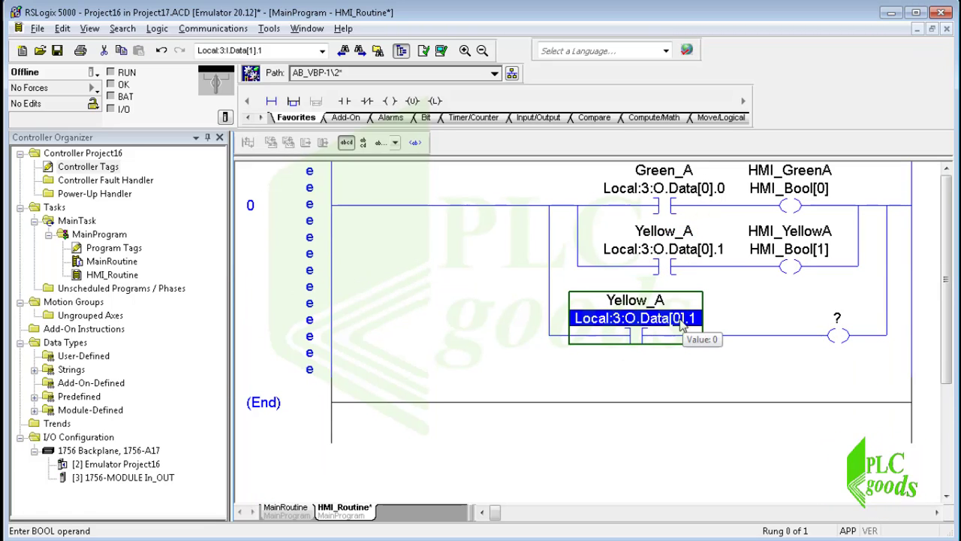
{"action": "double_click", "coordinate": [690, 316]}
{"action": "type", "text": "2"}
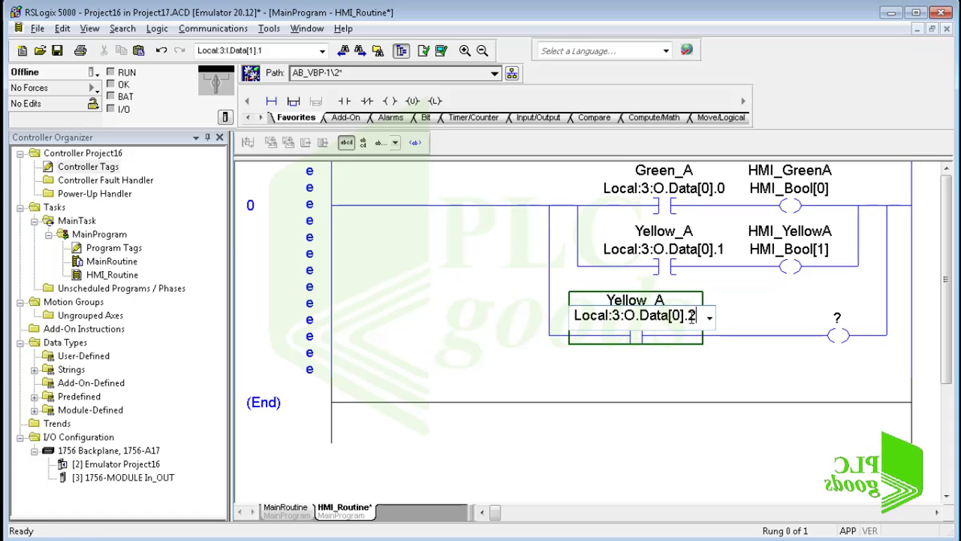
{"action": "key", "text": "Return"}
Copy the HMI_Bool[1] operand to the third path's coil and change it to HMI_Bool[2].
{"action": "left_click", "coordinate": [839, 331]}
{"action": "double_click", "coordinate": [838, 317]}
{"action": "left_click", "coordinate": [789, 249]}
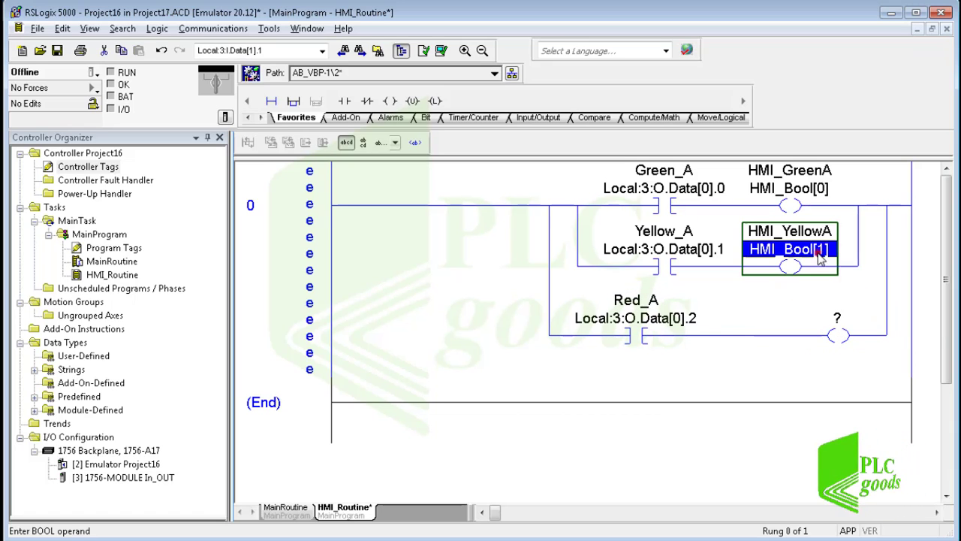
{"action": "left_click_drag", "start_coordinate": [789, 249], "coordinate": [856, 319]}
{"action": "double_click", "coordinate": [856, 319]}
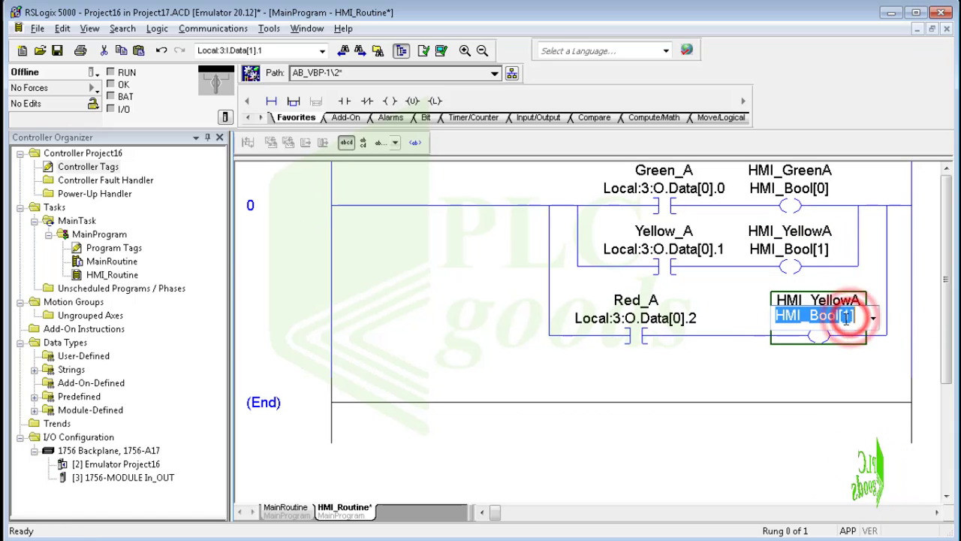
{"action": "type", "text": "2"}
{"action": "key", "text": "Return"}
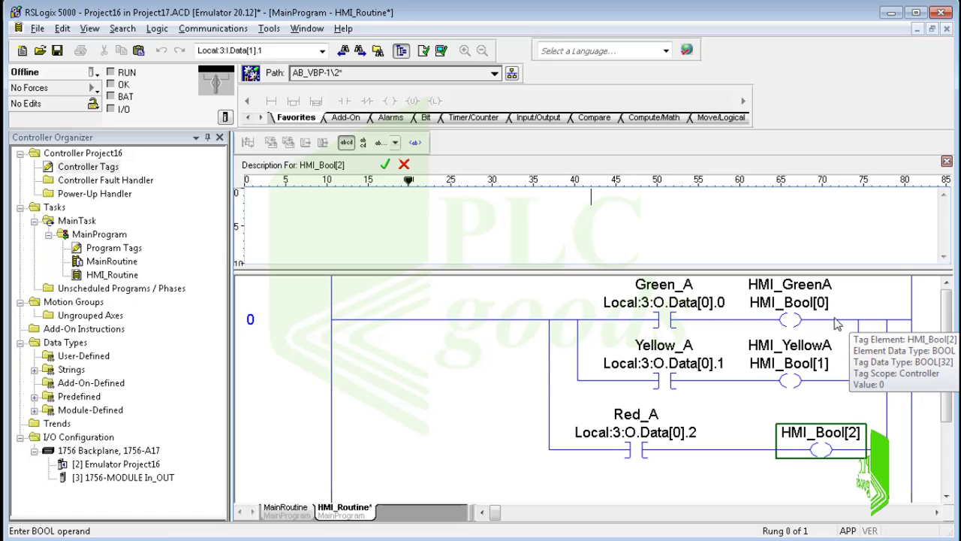
Enter the main operand description HMI_RedA for the HMI_Bool[2] coil.
{"action": "type", "text": "HMI_"}
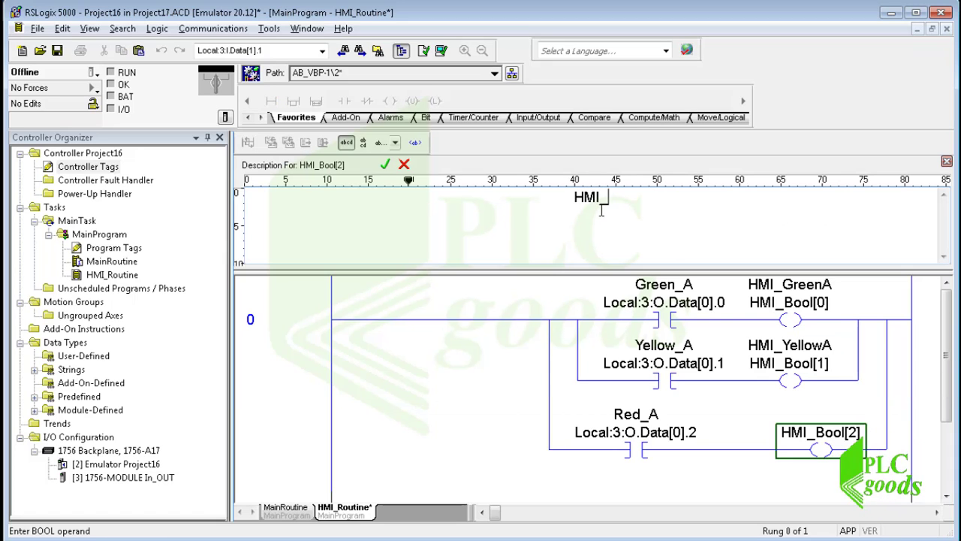
{"action": "type", "text": "RedA"}
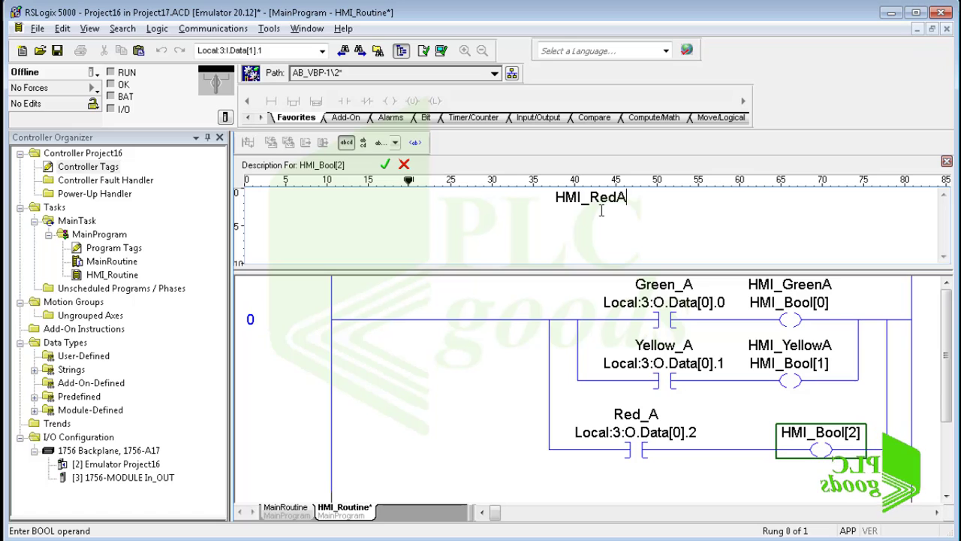
{"action": "key", "text": "Return"}
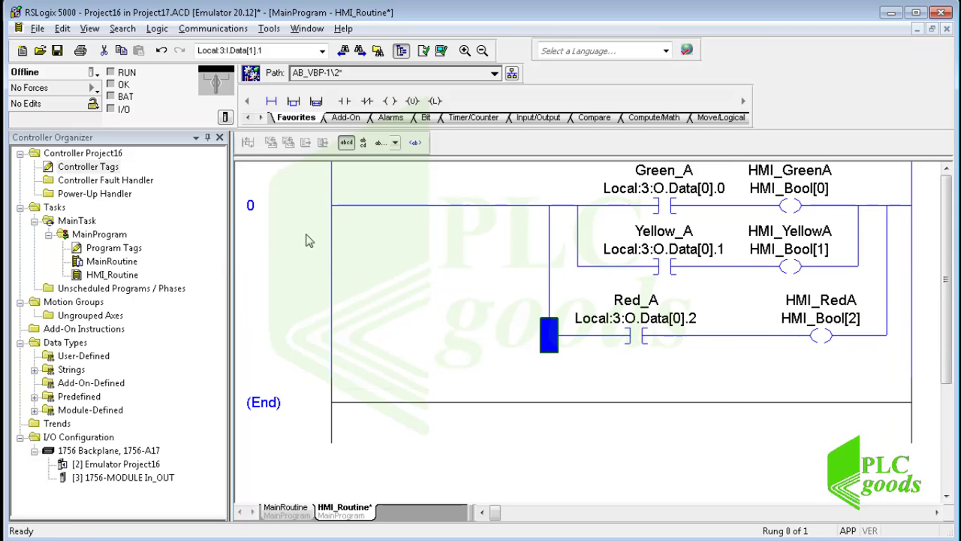
Examine the HMI_Bool element descriptions in the controller tags, then return to HMI_Routine and review its rungs.
{"action": "double_click", "coordinate": [102, 167]}
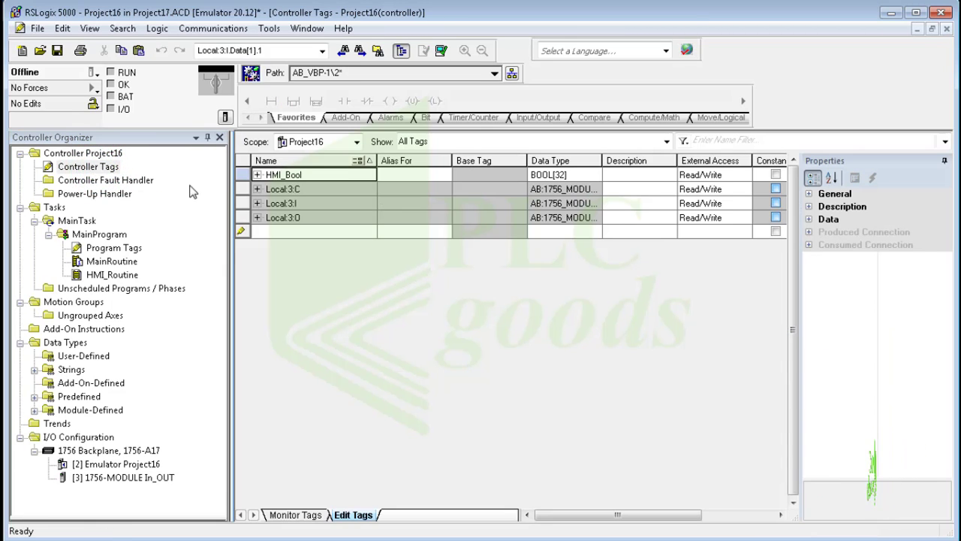
{"action": "left_click", "coordinate": [257, 176]}
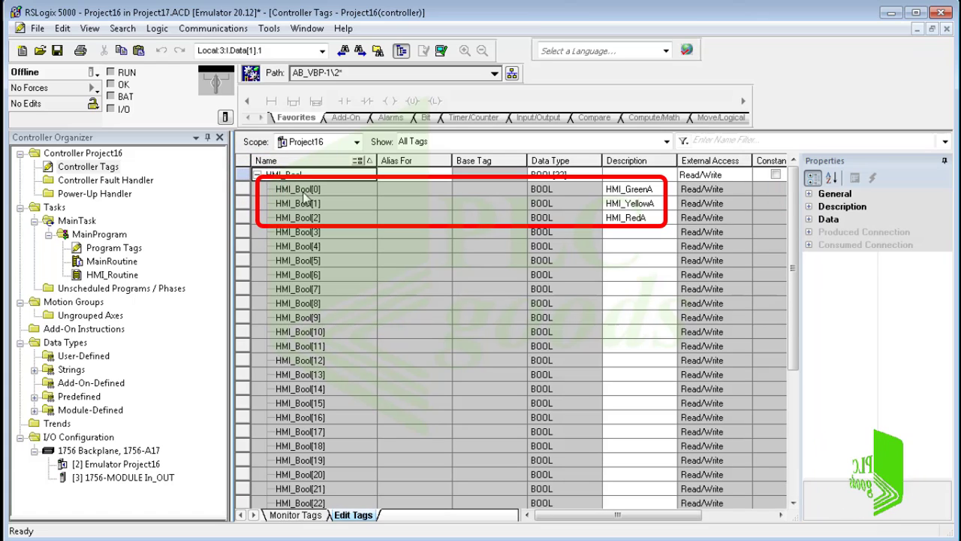
{"action": "left_click", "coordinate": [635, 220]}
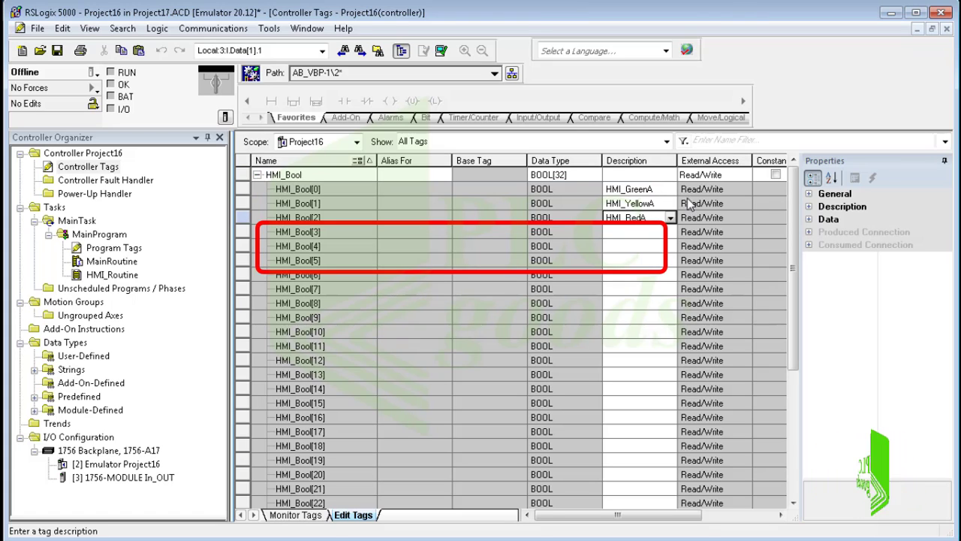
{"action": "left_click", "coordinate": [947, 28]}
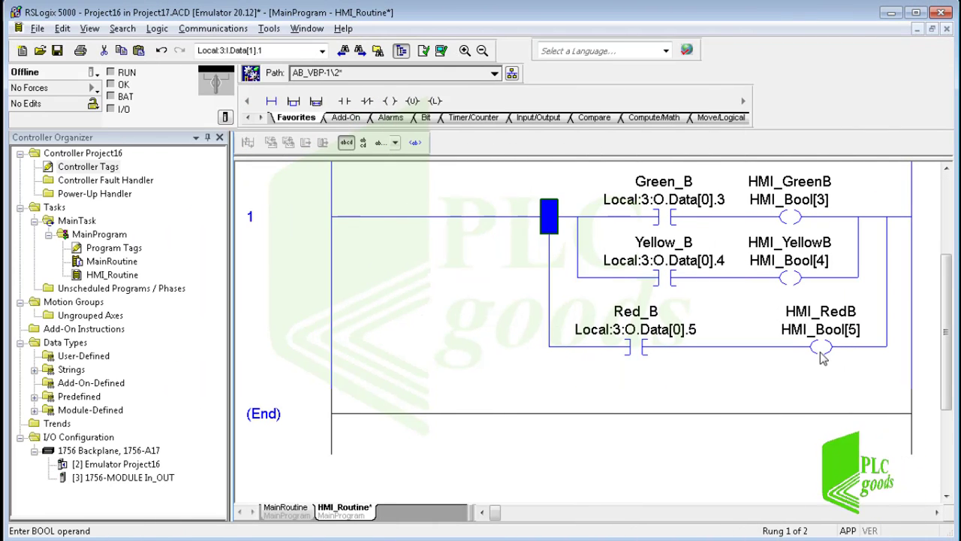
{"action": "scroll", "coordinate": [823, 358], "scroll_direction": "up", "scroll_amount": 5}
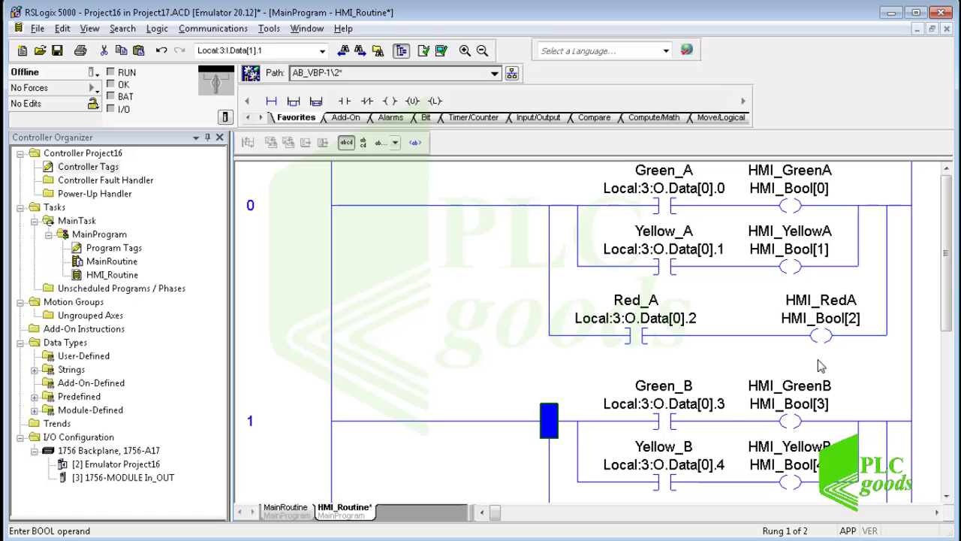
Open MainRoutine and add an empty rung 9 at the end of the routine.
{"action": "left_click", "coordinate": [110, 278]}
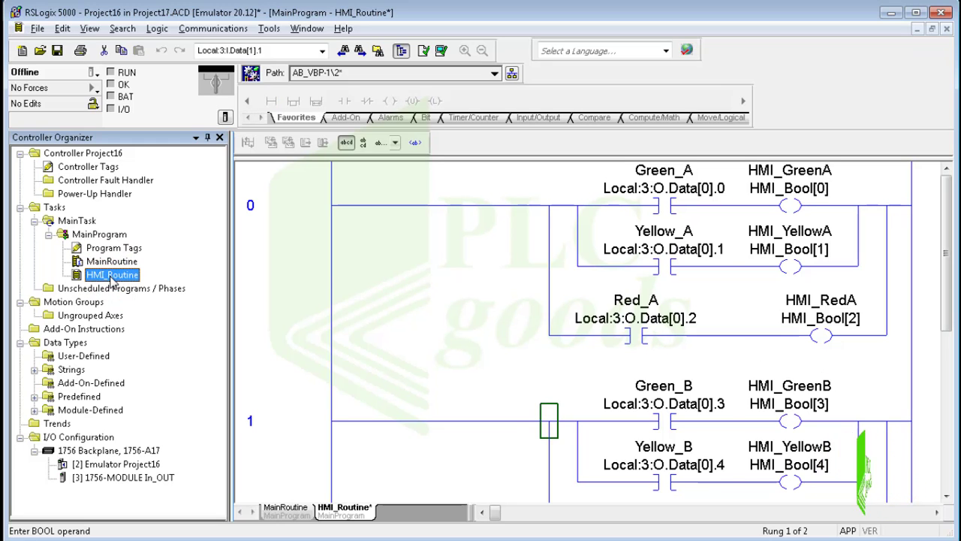
{"action": "double_click", "coordinate": [111, 262]}
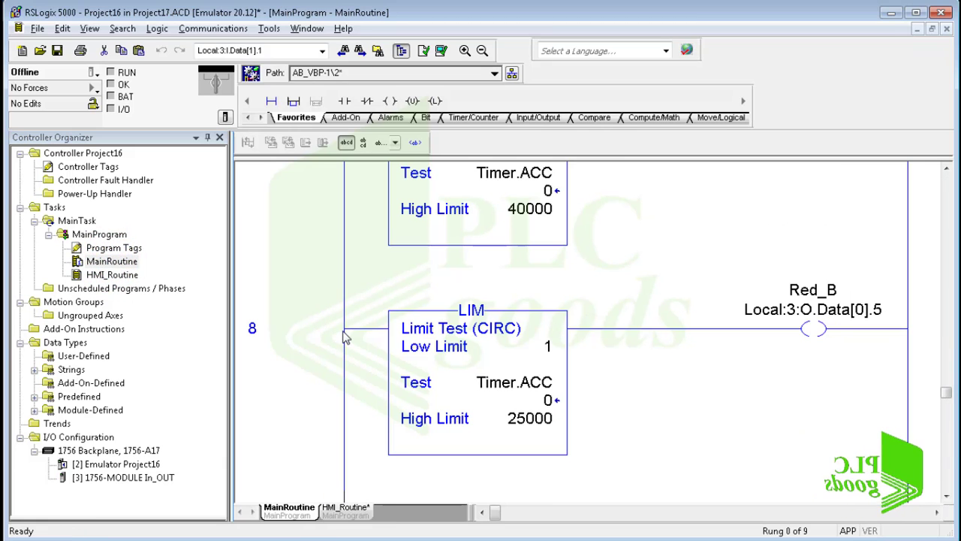
{"action": "scroll", "coordinate": [345, 337], "scroll_direction": "down", "scroll_amount": 5}
{"action": "scroll", "coordinate": [343, 330], "scroll_direction": "up", "scroll_amount": 3}
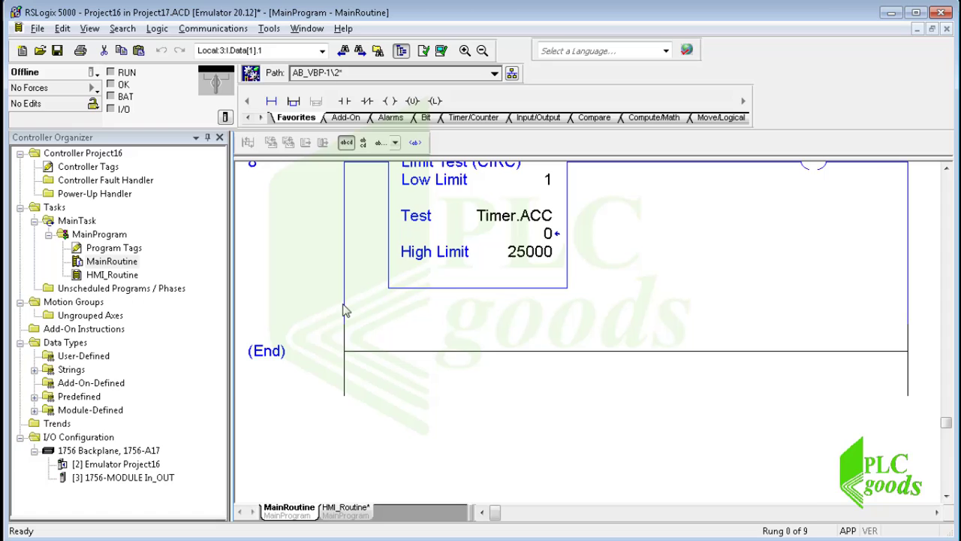
{"action": "left_click", "coordinate": [344, 354]}
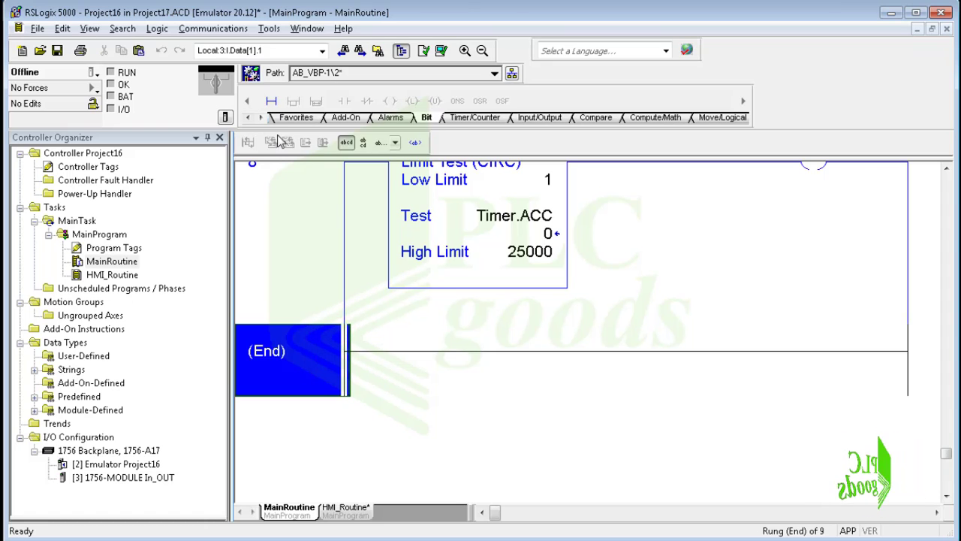
{"action": "left_click", "coordinate": [261, 118]}
{"action": "left_click", "coordinate": [261, 118]}
{"action": "left_click", "coordinate": [262, 118]}
{"action": "left_click", "coordinate": [262, 119]}
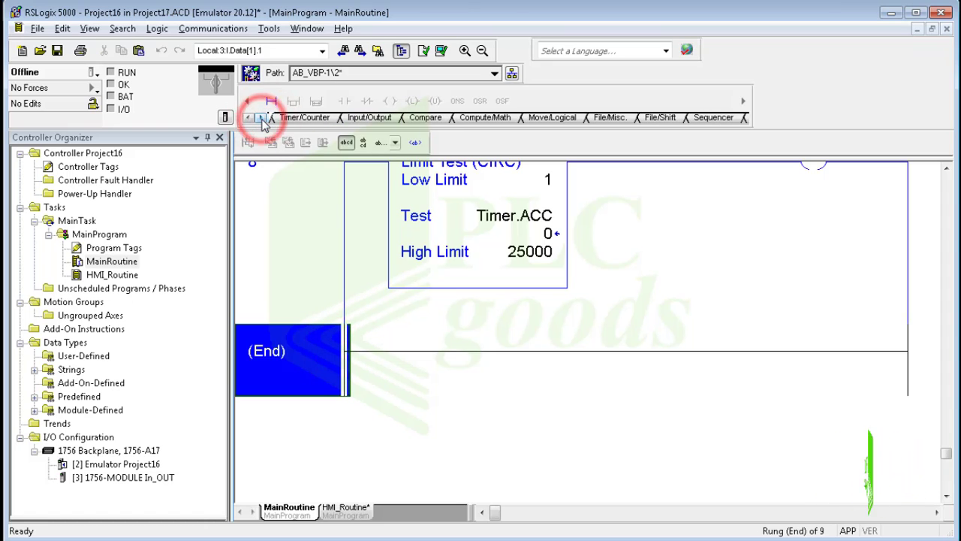
{"action": "left_click", "coordinate": [262, 119]}
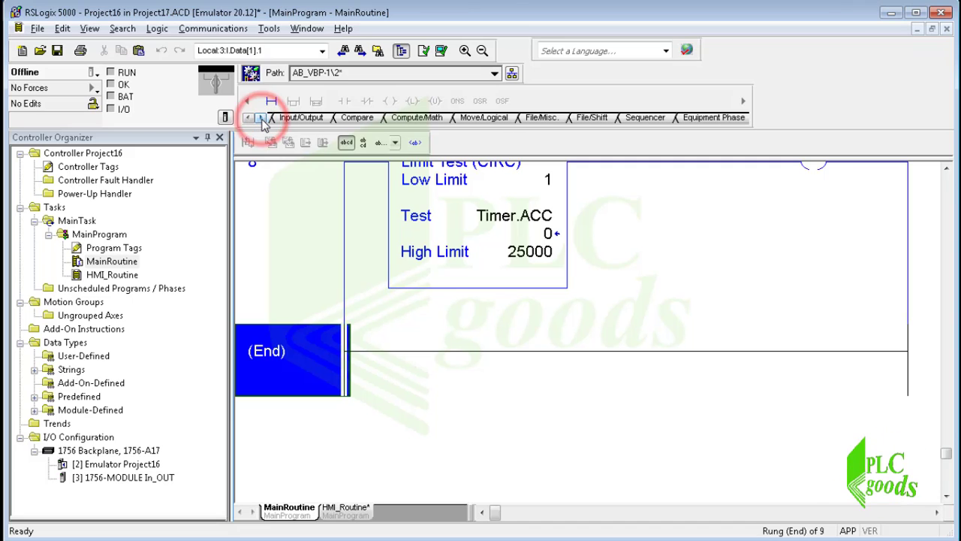
{"action": "left_click", "coordinate": [261, 118]}
{"action": "left_click", "coordinate": [262, 119]}
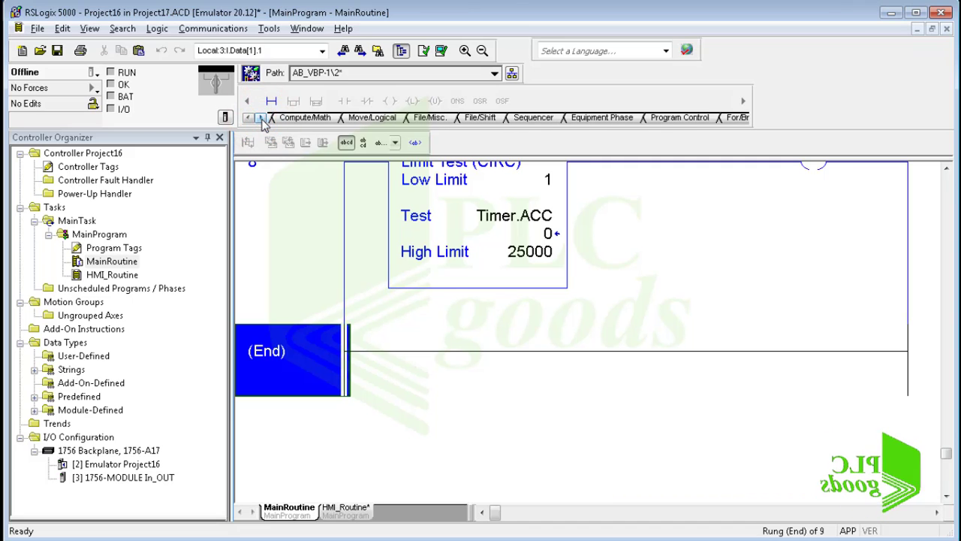
{"action": "left_click", "coordinate": [261, 119]}
{"action": "left_click", "coordinate": [272, 102]}
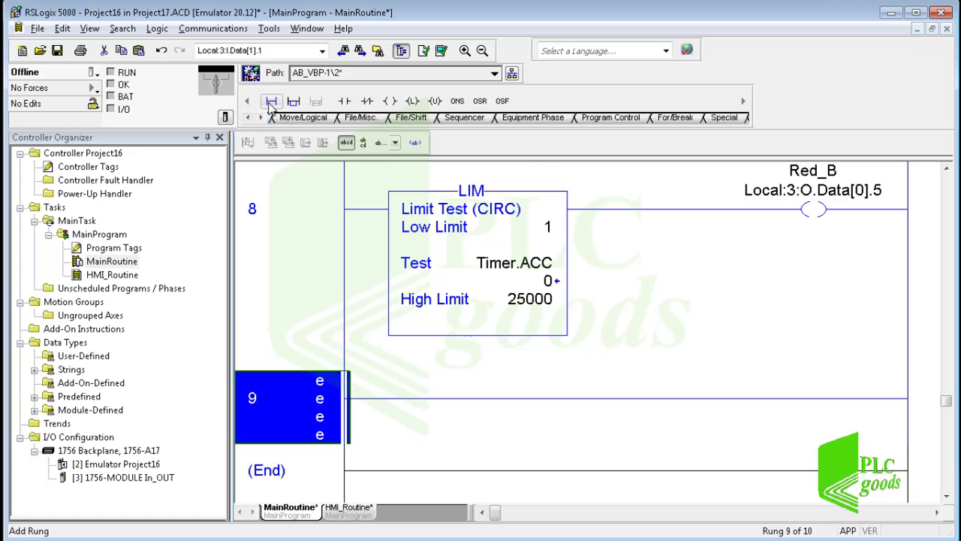
Insert a JSR (Jump To Subroutine) instruction on rung 9 and set its routine name to HMI_Routine.
{"action": "left_click", "coordinate": [601, 118]}
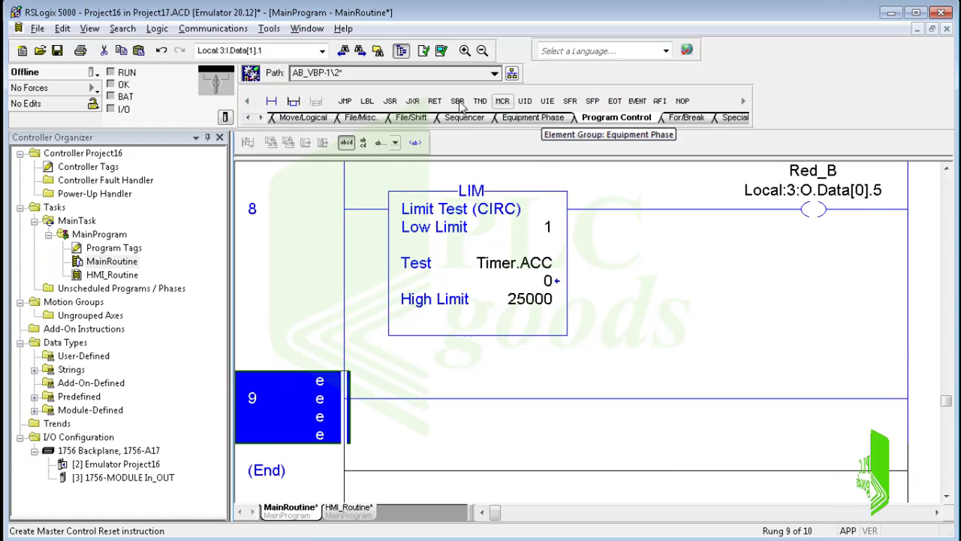
{"action": "left_click", "coordinate": [391, 102]}
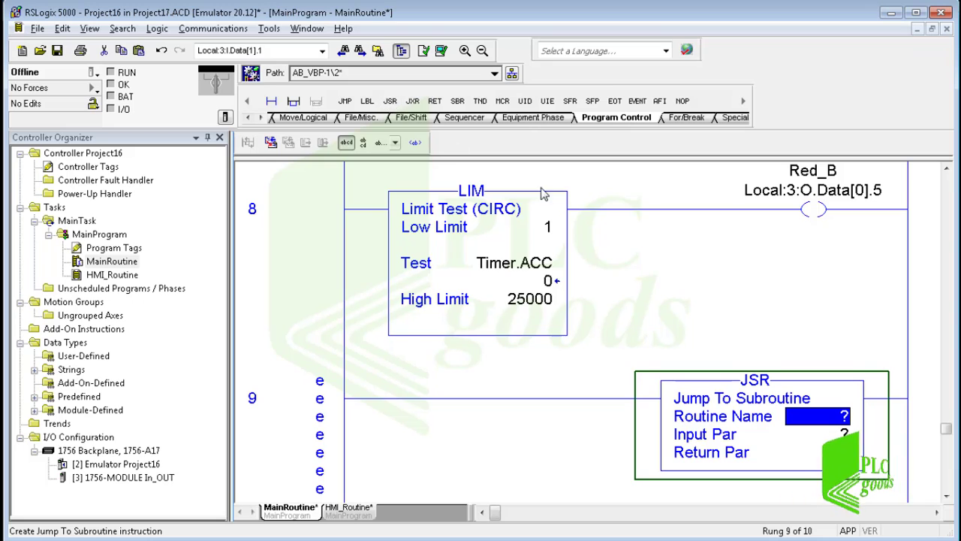
{"action": "double_click", "coordinate": [841, 419]}
{"action": "left_click", "coordinate": [874, 417]}
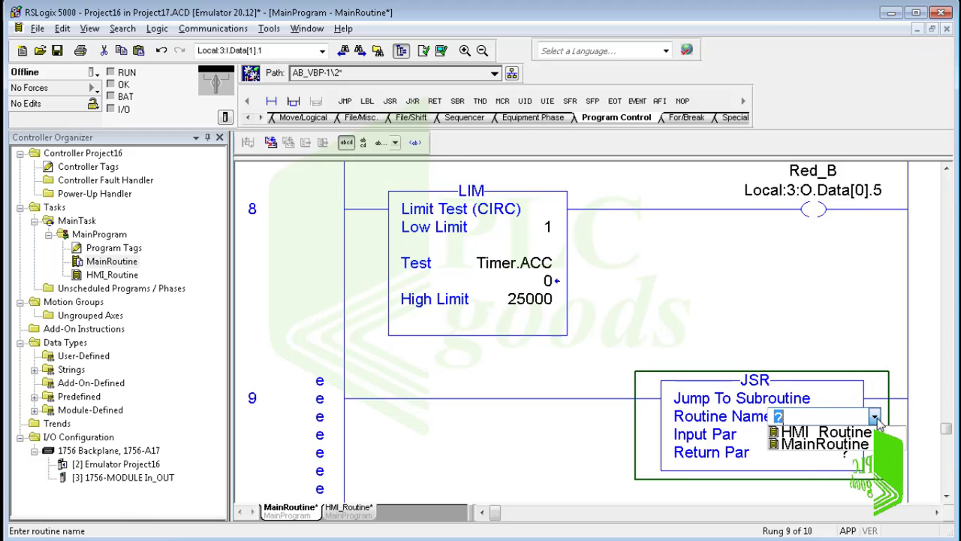
{"action": "left_click", "coordinate": [804, 432]}
{"action": "key", "text": "Return"}
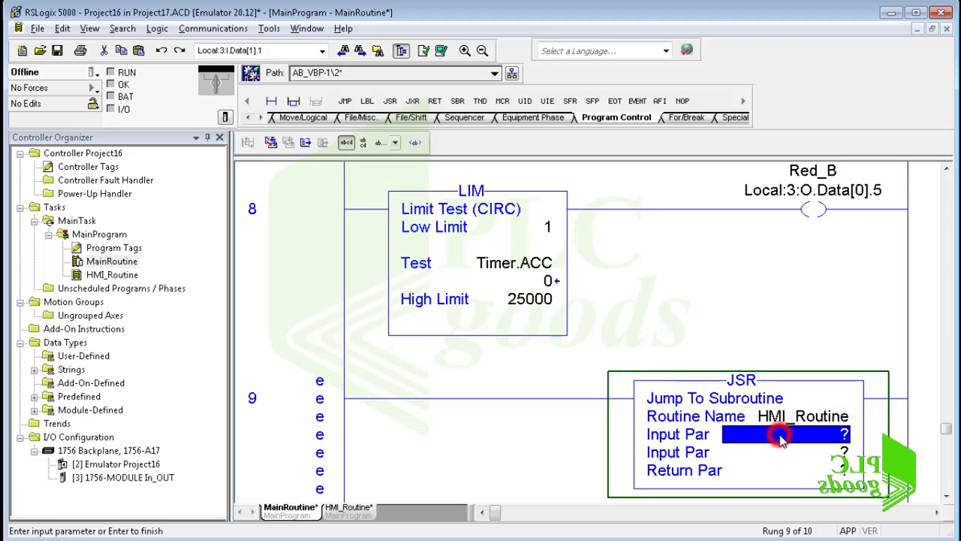
Finish the JSR instruction without any input or return parameters.
{"action": "left_click", "coordinate": [788, 457]}
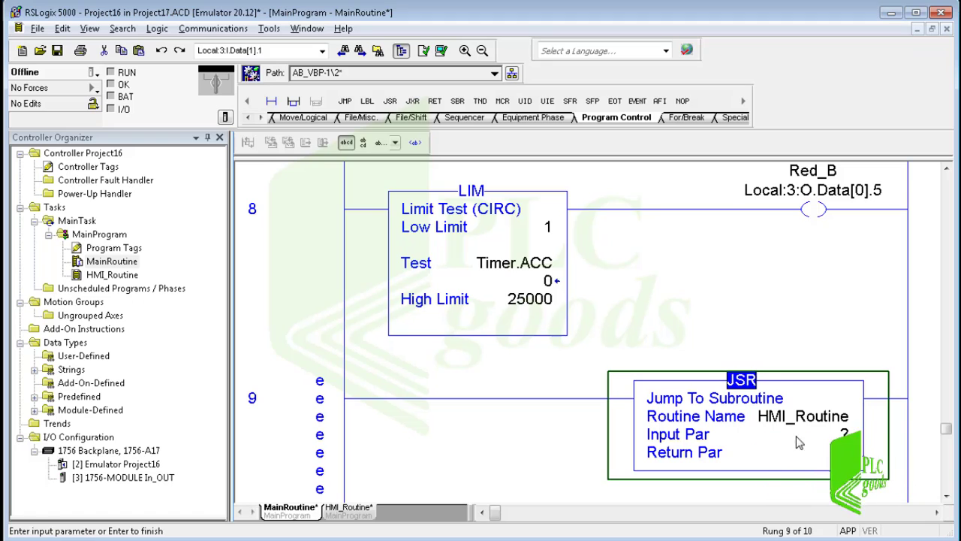
{"action": "left_click", "coordinate": [790, 432]}
{"action": "left_click", "coordinate": [803, 460]}
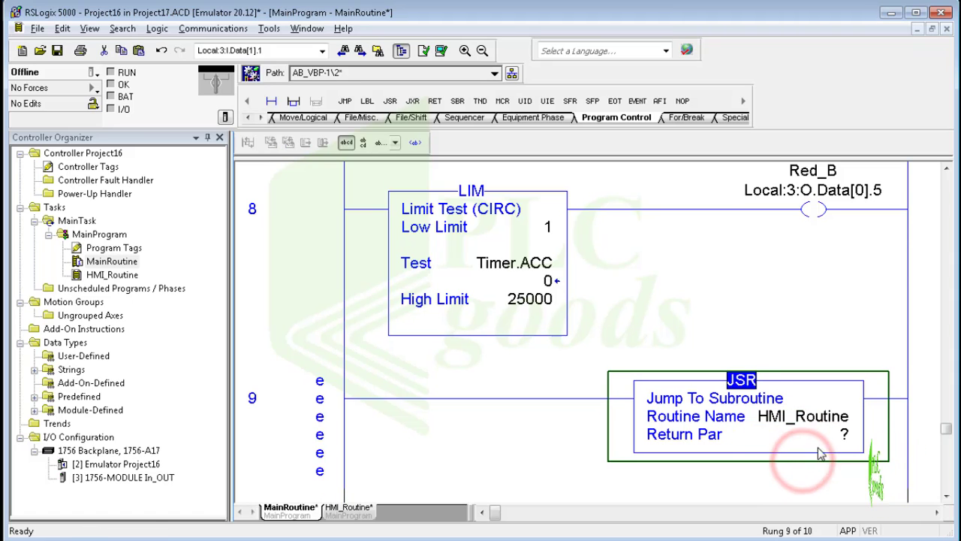
{"action": "left_click", "coordinate": [766, 440]}
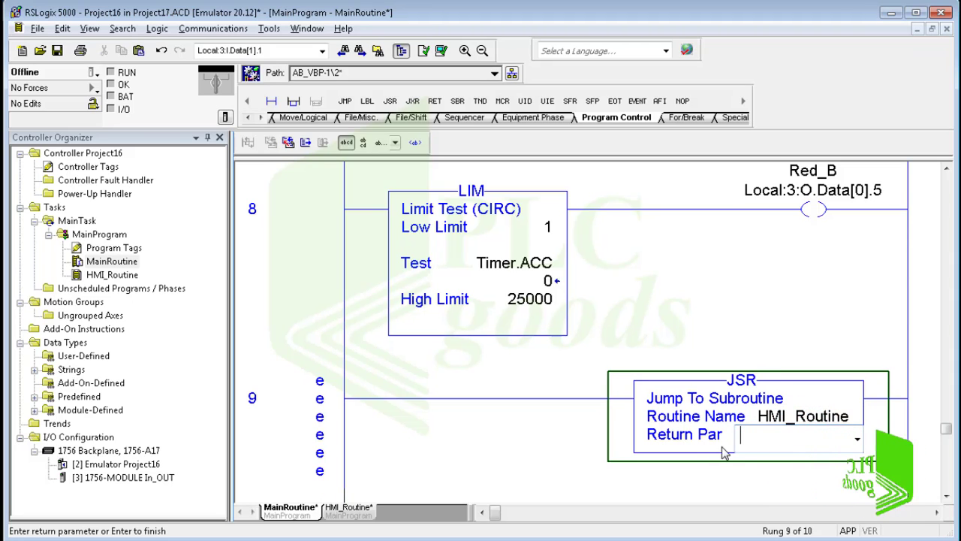
{"action": "key", "text": "Return"}
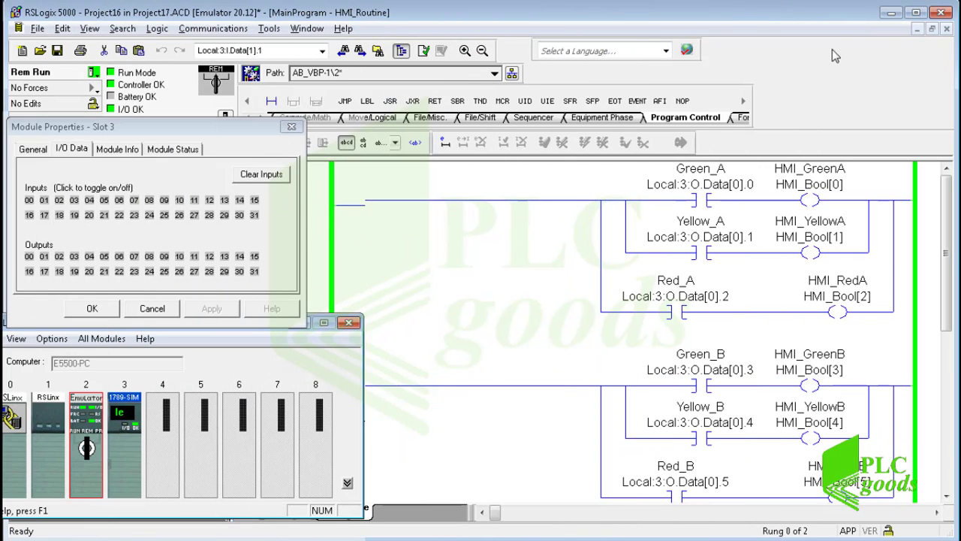
Switch to FactoryTalk View Studio Machine Edition and create a new application named Traffic_Lights_HMI with PVPlus 700/1000 (640x480) resolution.
{"action": "left_click", "coordinate": [891, 14]}
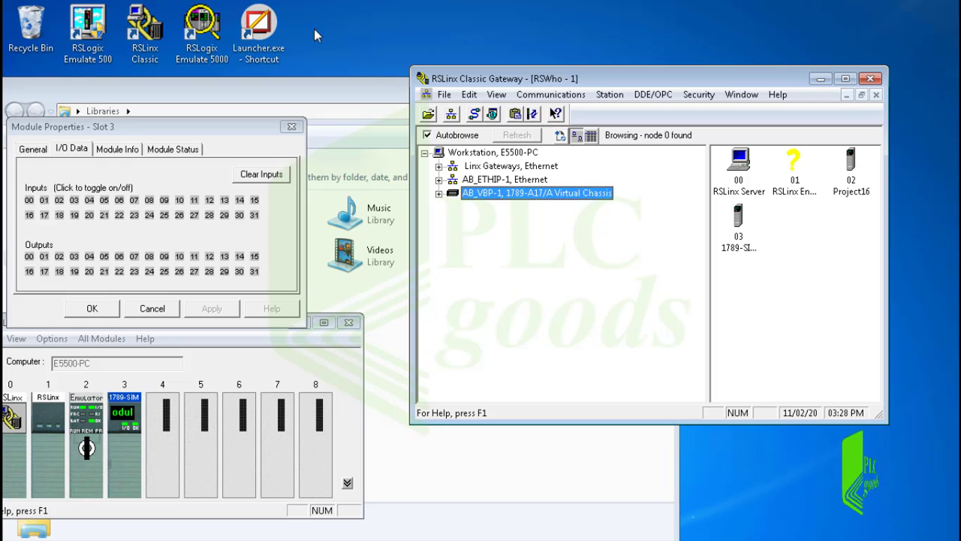
{"action": "double_click", "coordinate": [272, 38]}
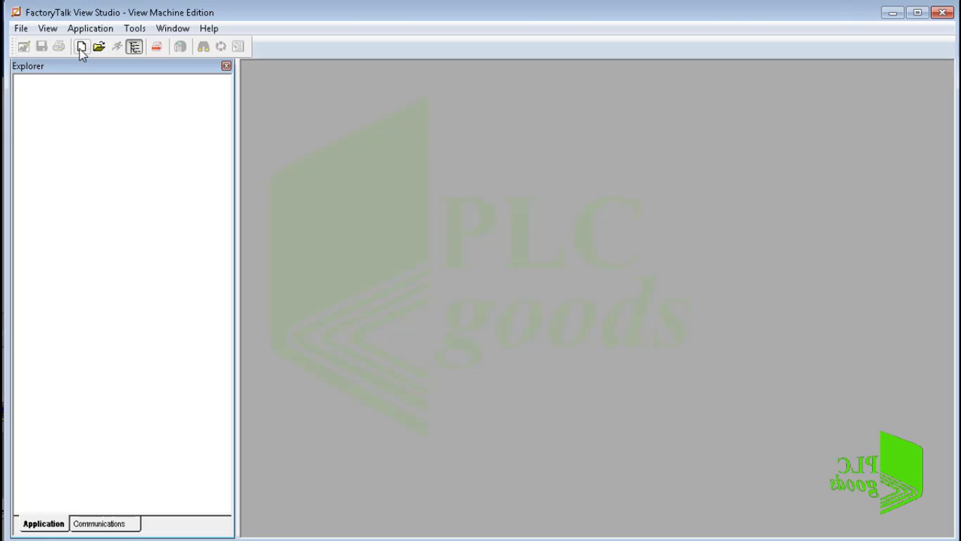
{"action": "left_click", "coordinate": [81, 48]}
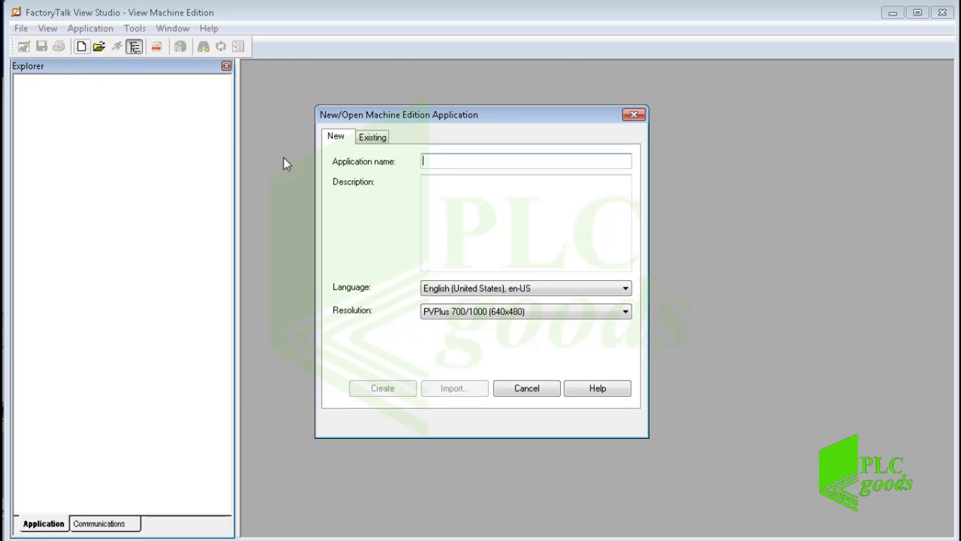
{"action": "type", "text": "Traff"}
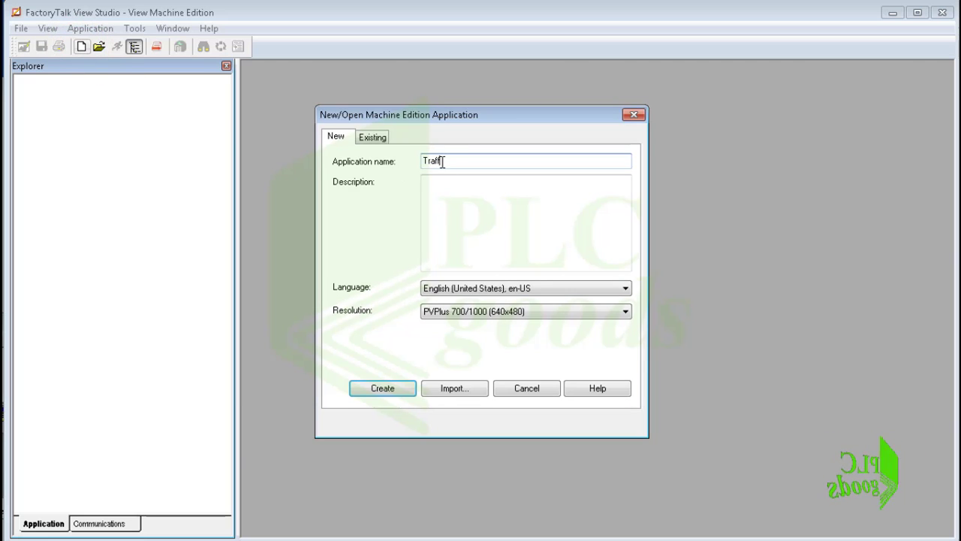
{"action": "type", "text": "ic_Lights_HMI"}
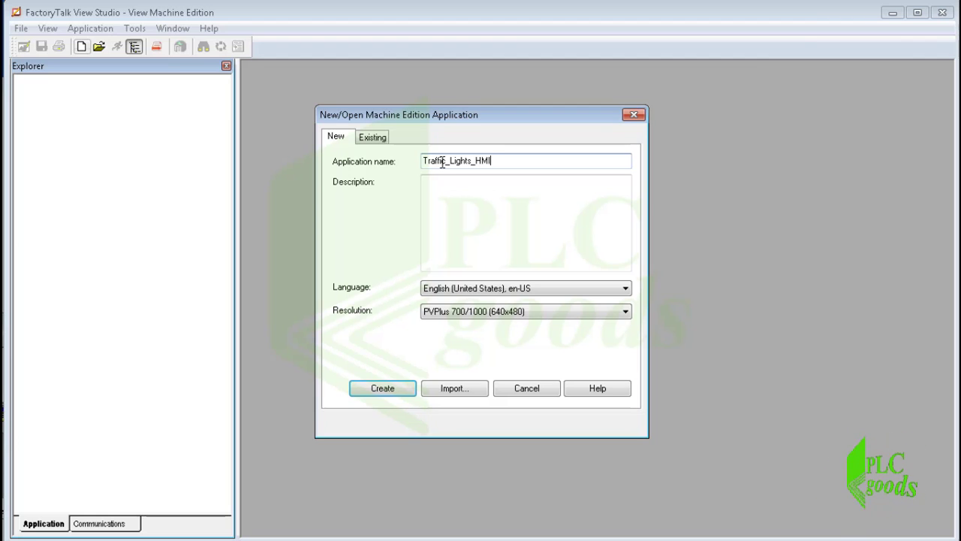
{"action": "left_click", "coordinate": [449, 209]}
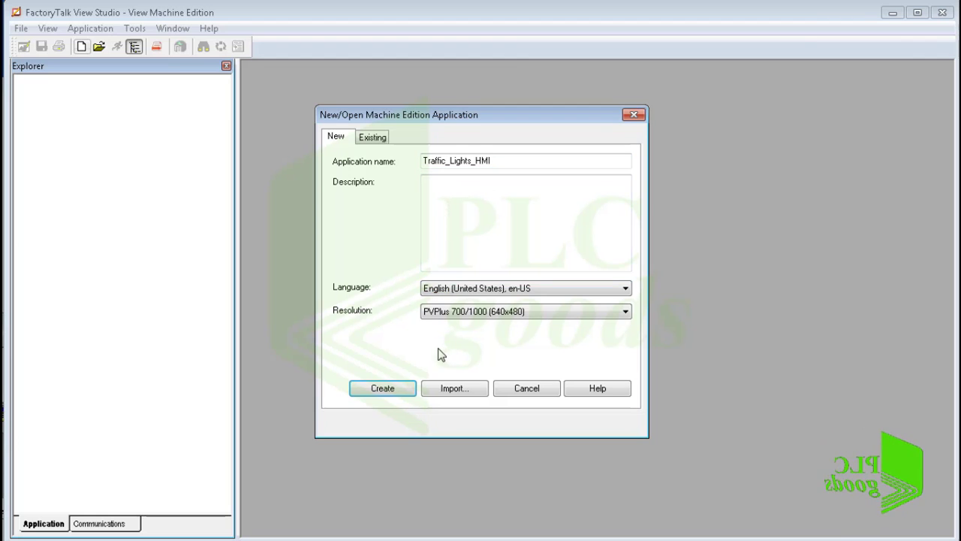
{"action": "left_click", "coordinate": [386, 387]}
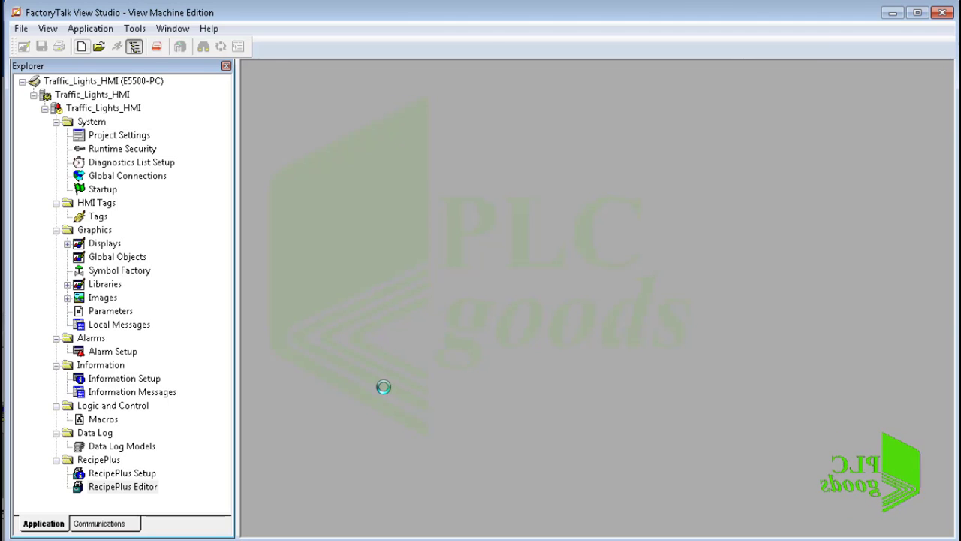
Open the MAIN graphic display of the Traffic_Lights_HMI application for editing.
{"action": "left_click", "coordinate": [89, 109]}
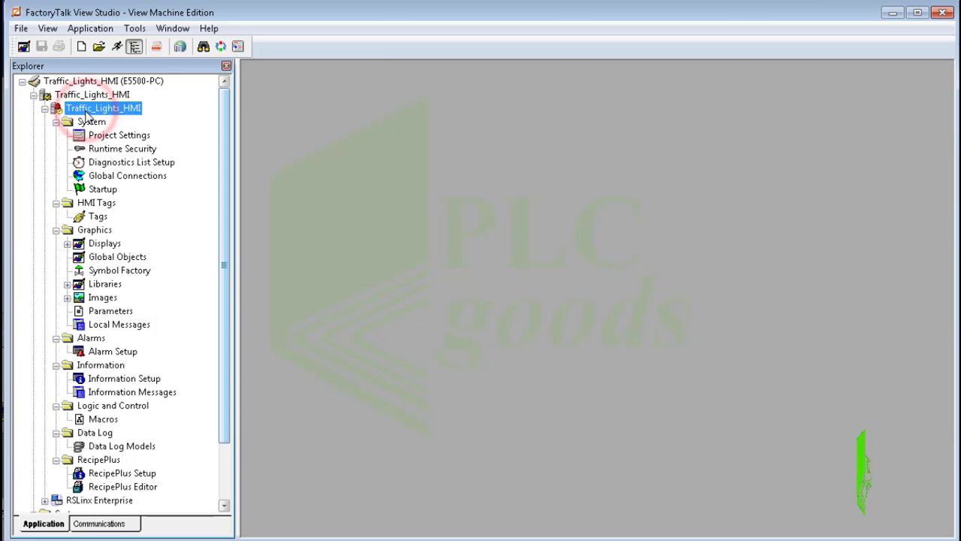
{"action": "left_click", "coordinate": [96, 216]}
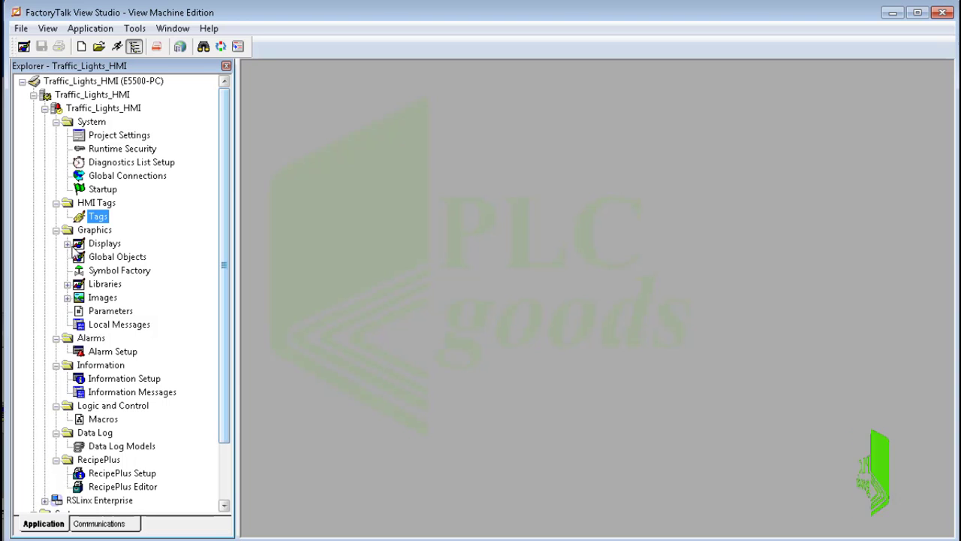
{"action": "left_click", "coordinate": [67, 244]}
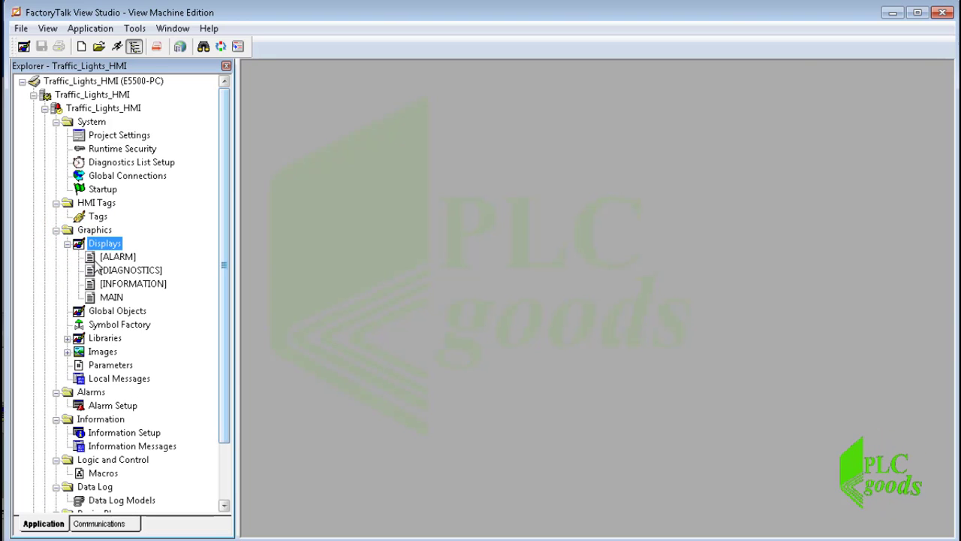
{"action": "double_click", "coordinate": [109, 298]}
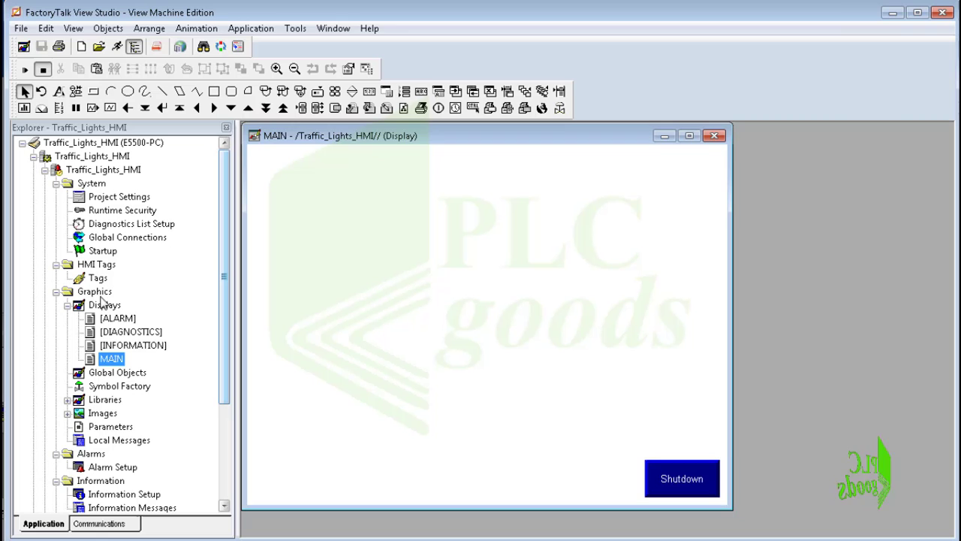
Draw a tall vertical rectangle and a wide horizontal rectangle crossing it to form the road intersection.
{"action": "left_click", "coordinate": [215, 92]}
{"action": "left_click_drag", "start_coordinate": [487, 163], "coordinate": [417, 466]}
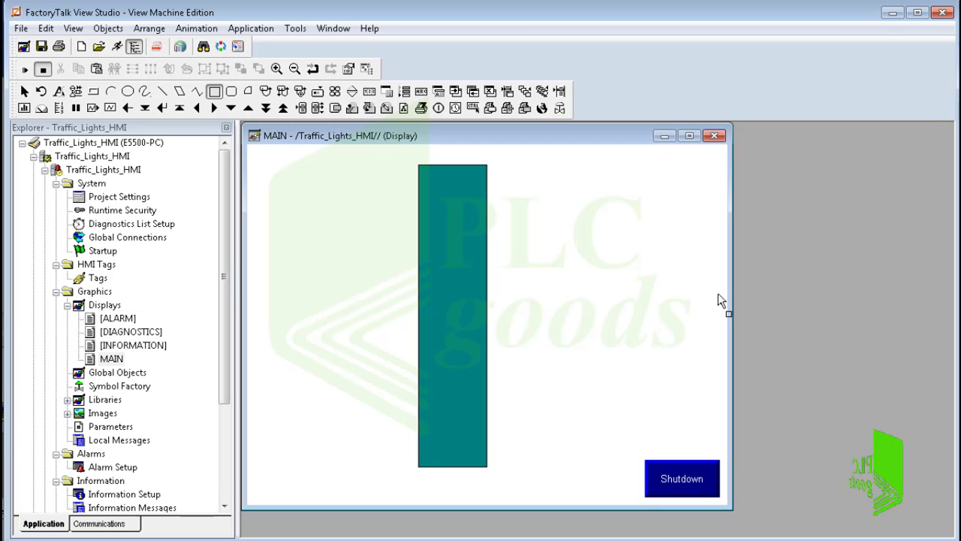
{"action": "left_click_drag", "start_coordinate": [696, 301], "coordinate": [249, 359]}
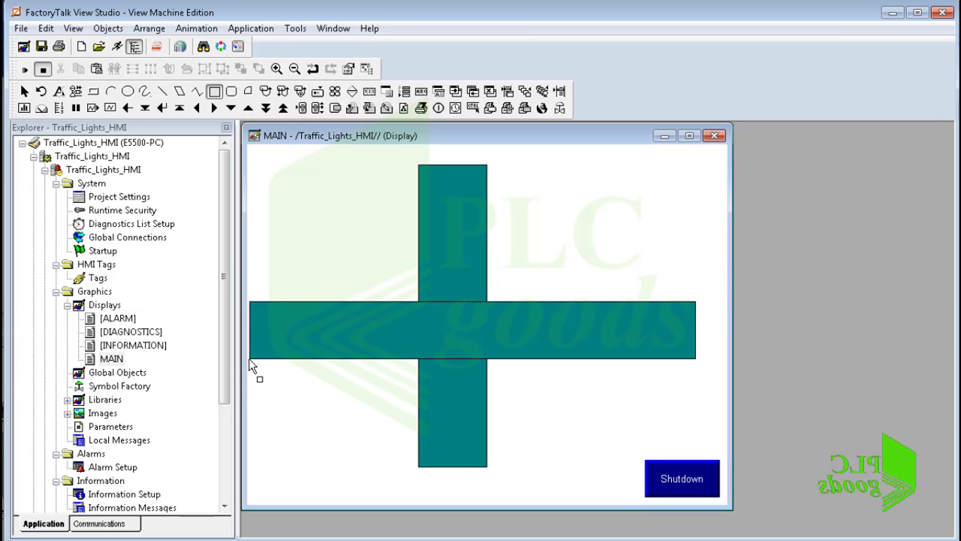
Draw a thin vertical stop line across the horizontal road just west of the intersection, with white fore and back colors.
{"action": "left_click", "coordinate": [214, 91]}
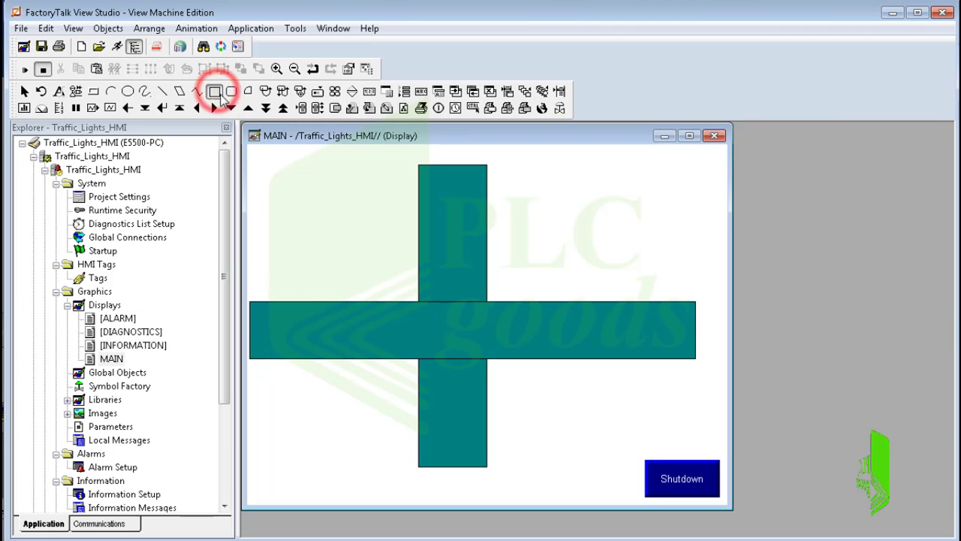
{"action": "mouse_move", "coordinate": [400, 348]}
{"action": "left_mouse_down"}
{"action": "mouse_move", "coordinate": [402, 356]}
{"action": "mouse_move", "coordinate": [407, 342]}
{"action": "left_mouse_up"}
{"action": "double_click", "coordinate": [407, 342]}
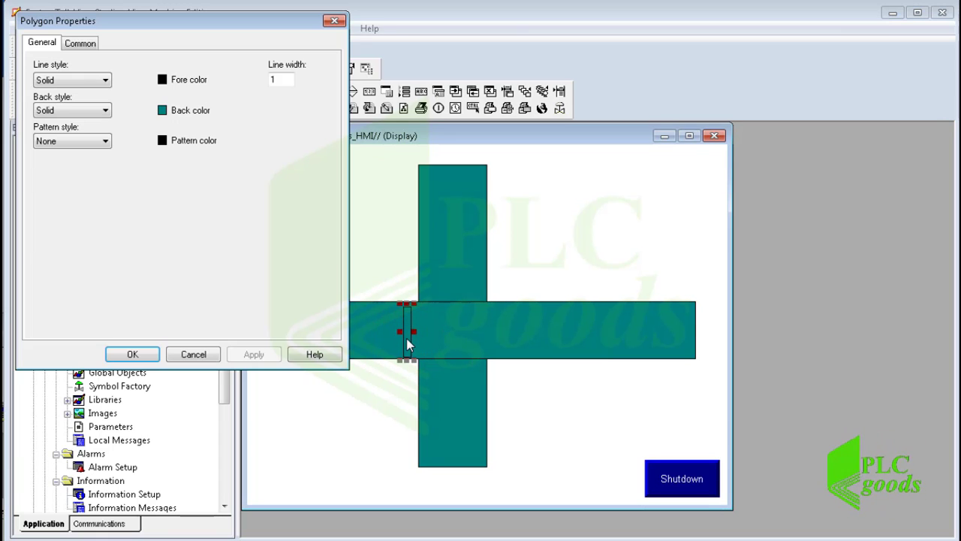
{"action": "left_click", "coordinate": [163, 81]}
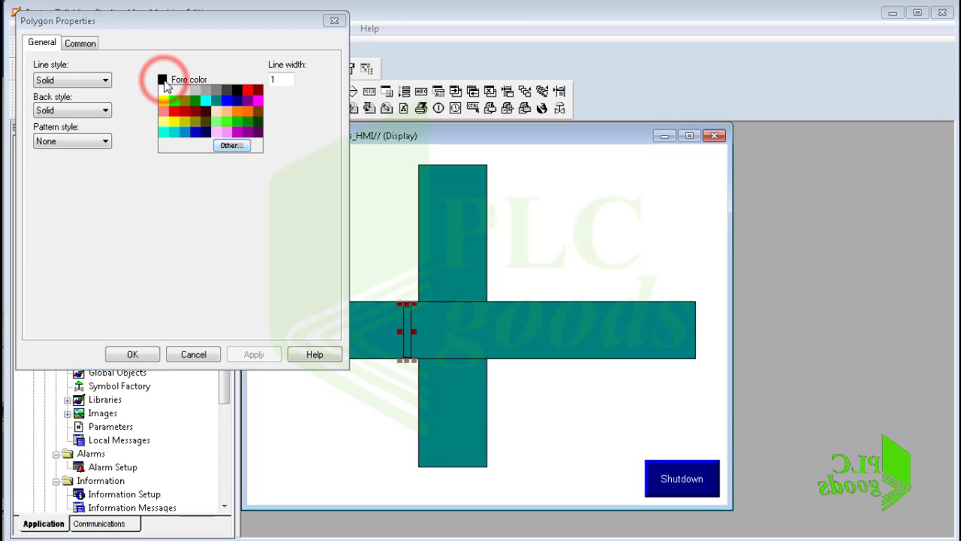
{"action": "left_click", "coordinate": [167, 90]}
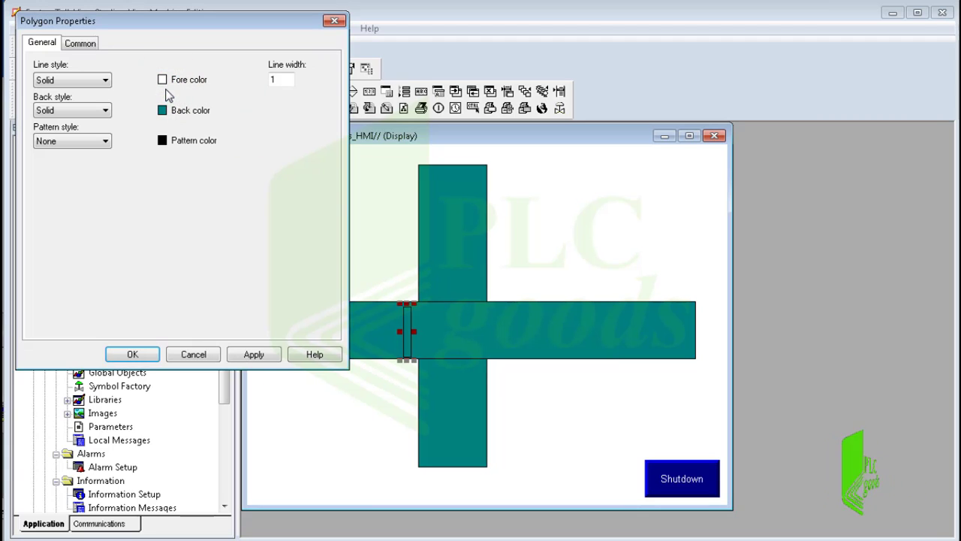
{"action": "left_click", "coordinate": [164, 110]}
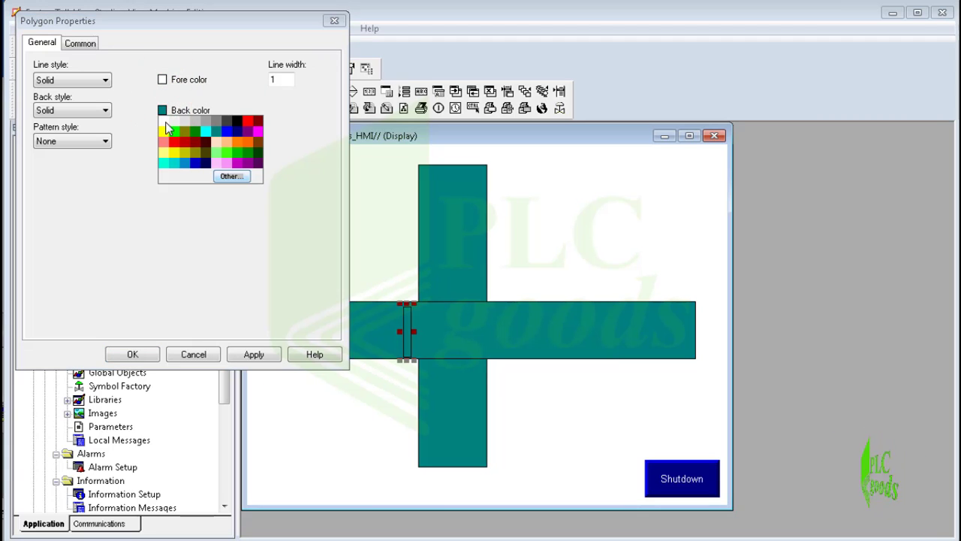
{"action": "left_click", "coordinate": [165, 122]}
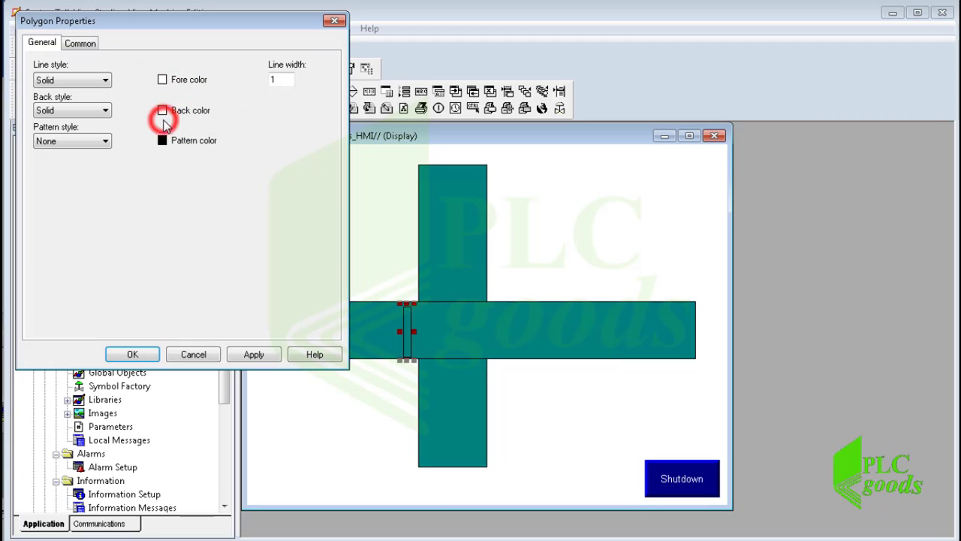
{"action": "left_click", "coordinate": [132, 353]}
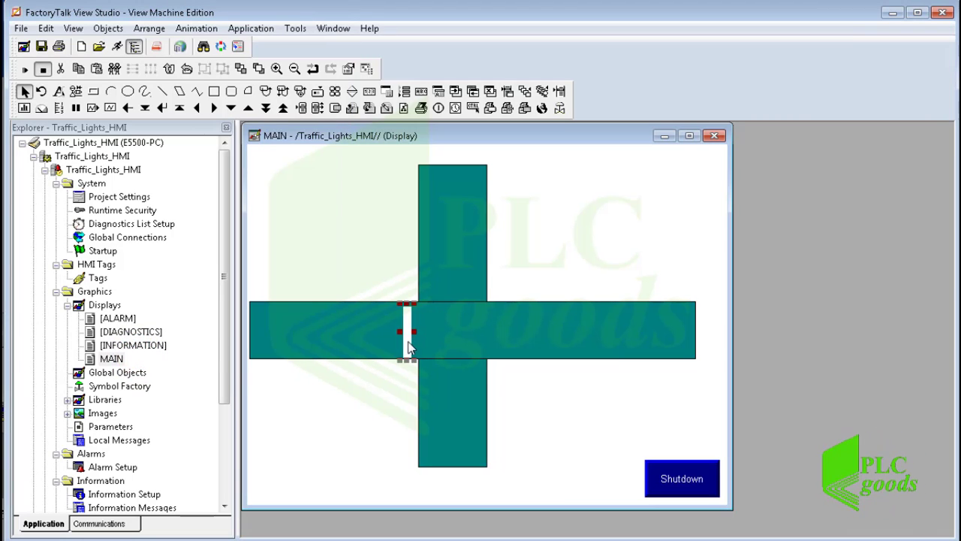
Draw a thin horizontal stop line across the vertical road just below the intersection, with white fore and back colors.
{"action": "left_click", "coordinate": [214, 91]}
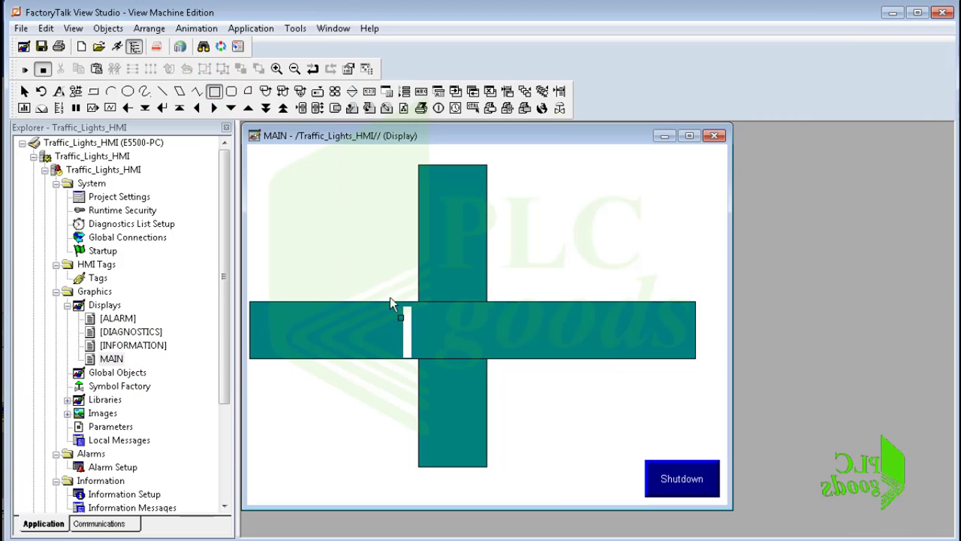
{"action": "left_click_drag", "start_coordinate": [425, 364], "coordinate": [485, 372]}
{"action": "double_click", "coordinate": [460, 371]}
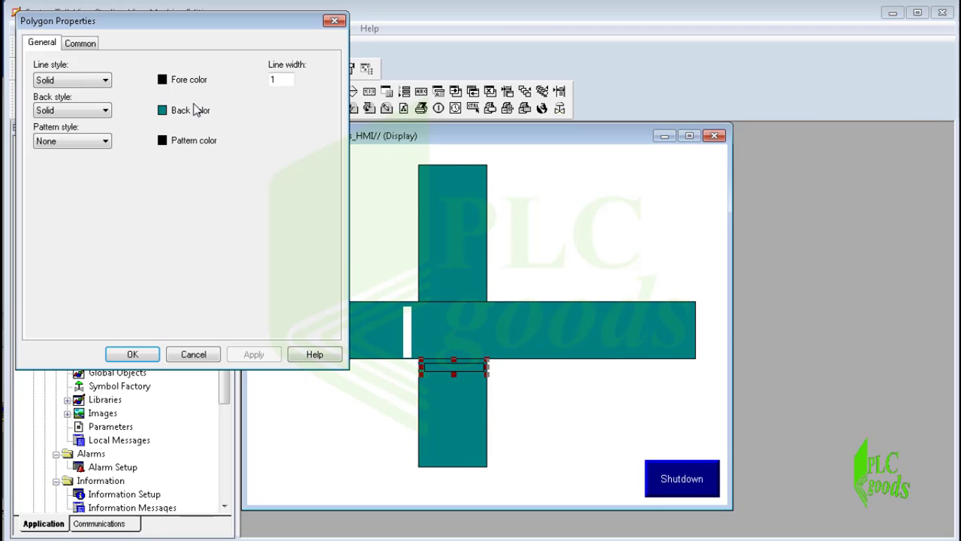
{"action": "left_click", "coordinate": [164, 79]}
{"action": "left_click", "coordinate": [162, 93]}
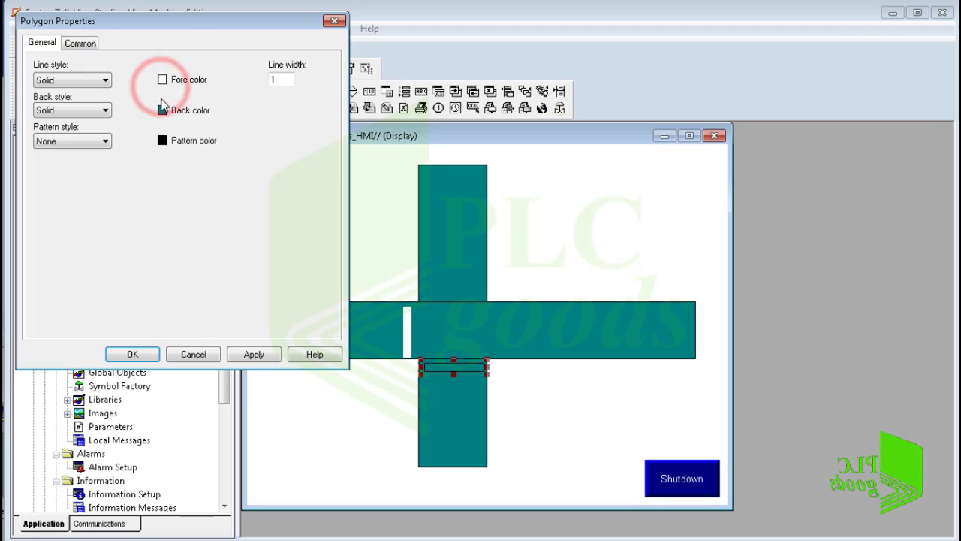
{"action": "left_click", "coordinate": [163, 112]}
{"action": "left_click", "coordinate": [164, 123]}
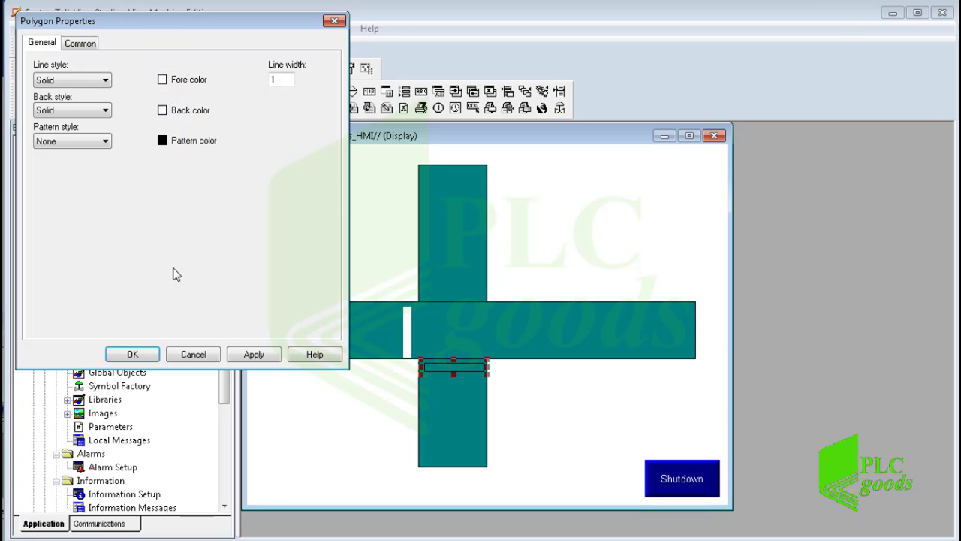
{"action": "left_click", "coordinate": [133, 354]}
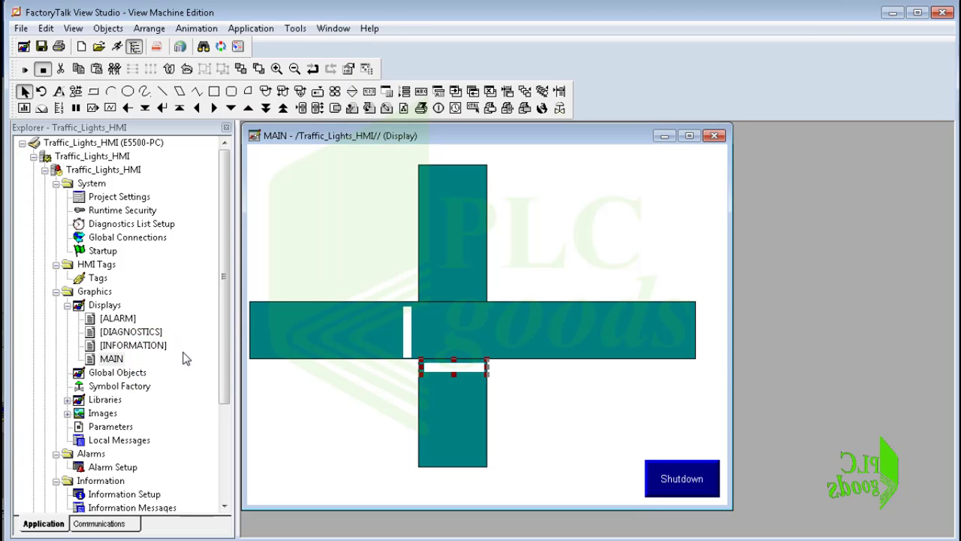
Remove the outline of the horizontal road rectangle by setting its line style to None.
{"action": "double_click", "coordinate": [256, 319]}
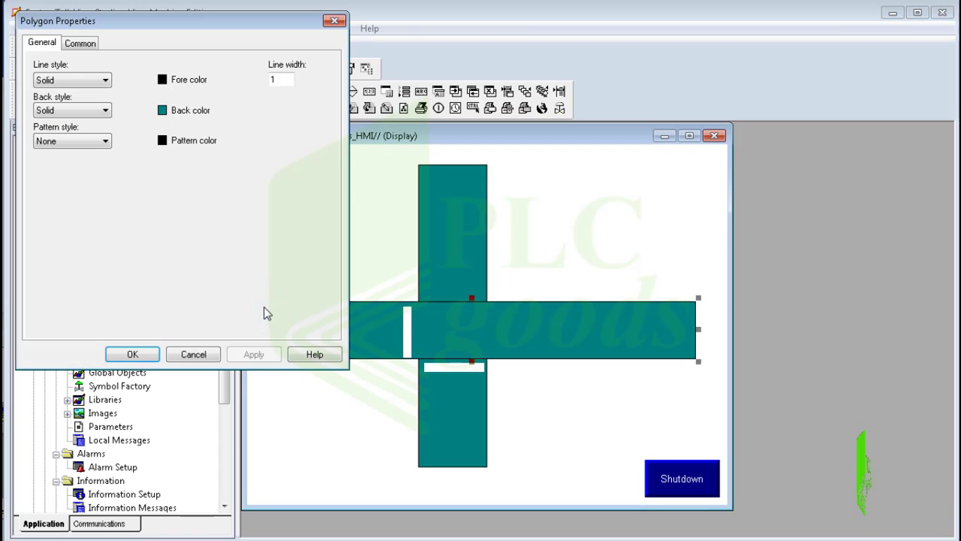
{"action": "left_click", "coordinate": [105, 81]}
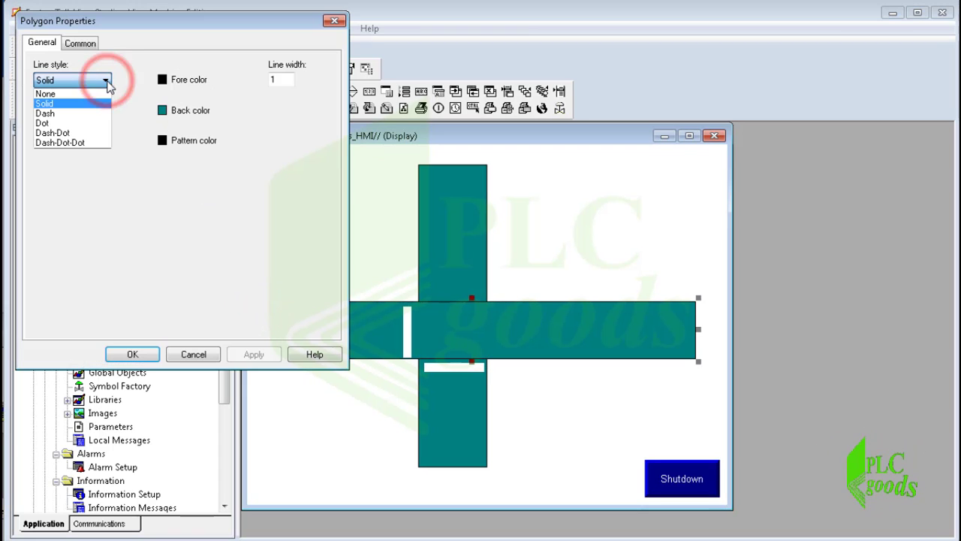
{"action": "key", "text": "Up"}
{"action": "key", "text": "Tab"}
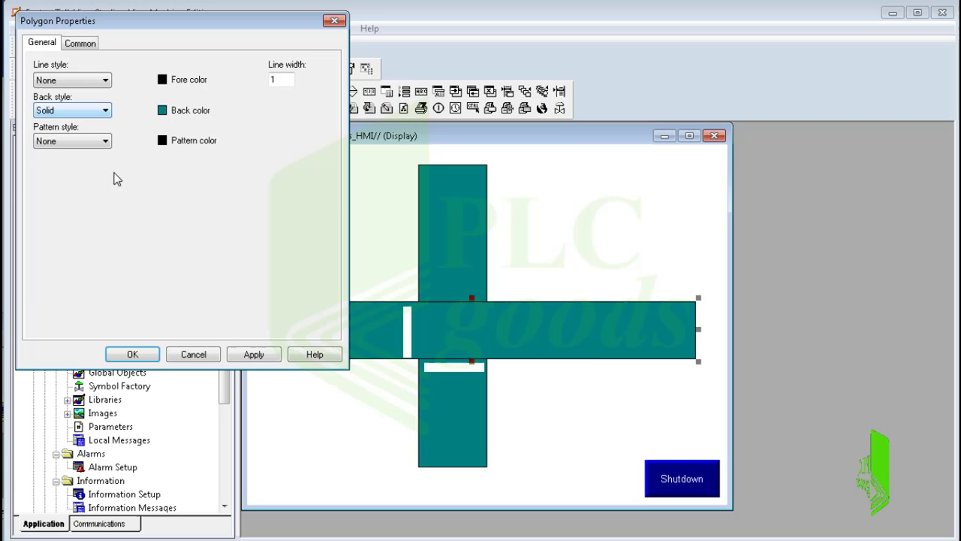
{"action": "left_click", "coordinate": [147, 351]}
Open the RSLinx Enterprise Communication Setup and create a new runtime configuration.
{"action": "left_click_drag", "start_coordinate": [227, 340], "coordinate": [229, 451]}
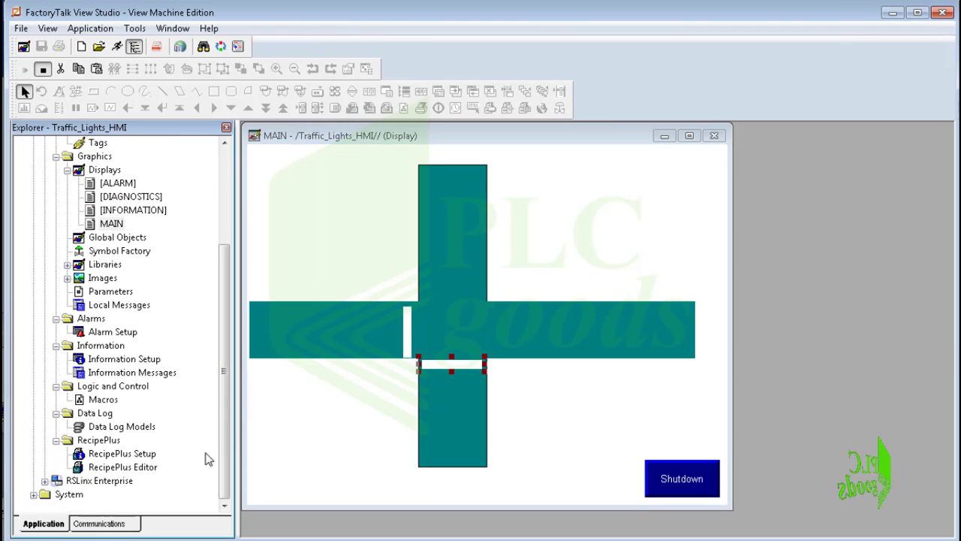
{"action": "left_click", "coordinate": [54, 479]}
{"action": "left_click", "coordinate": [45, 481]}
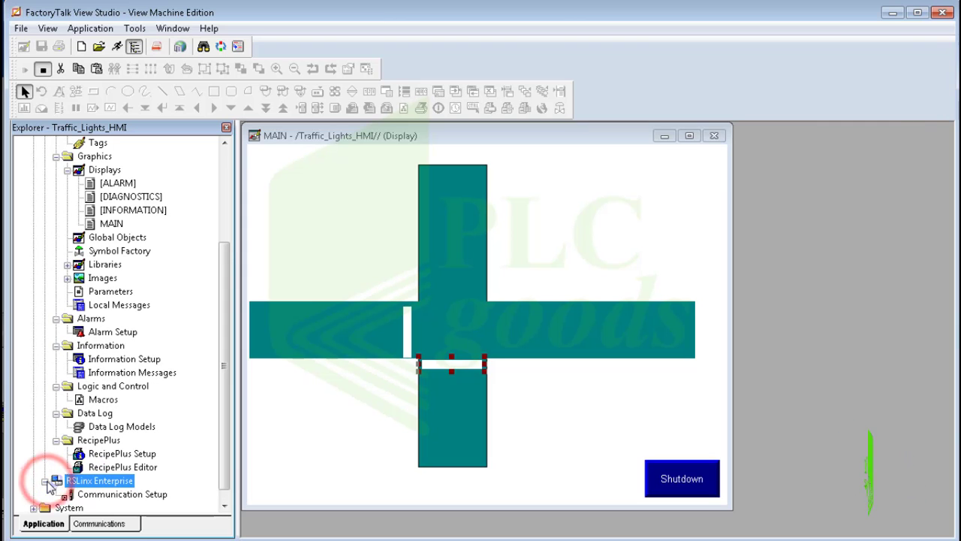
{"action": "double_click", "coordinate": [126, 495]}
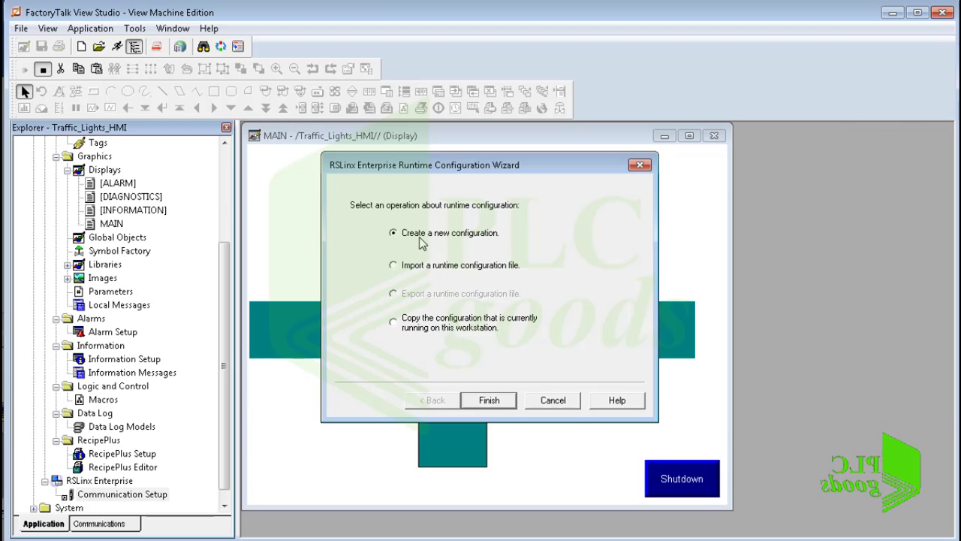
{"action": "left_click", "coordinate": [484, 398]}
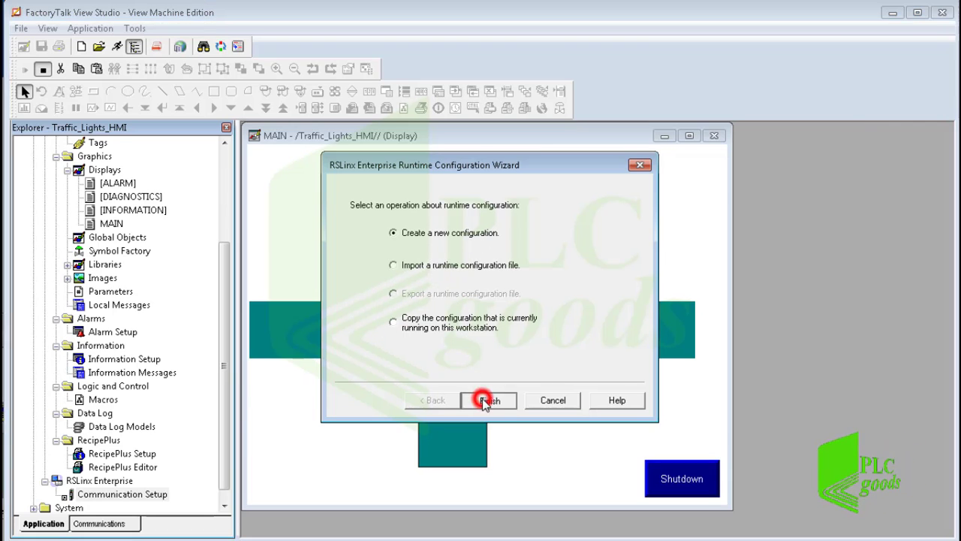
Add a device shortcut named Virtula_PLC_Connection.
{"action": "left_click", "coordinate": [263, 83]}
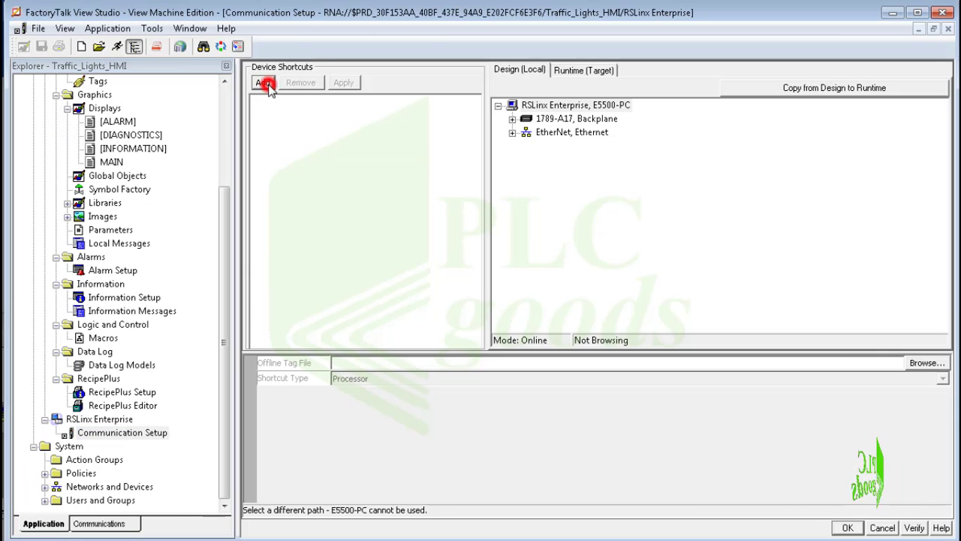
{"action": "type", "text": "Wisla"}
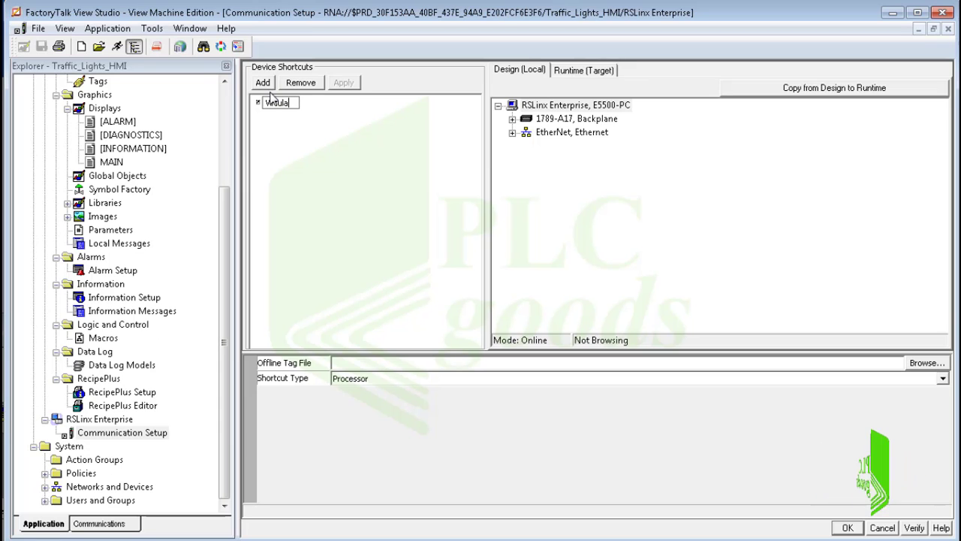
{"action": "type", "text": "_PLC_Connection"}
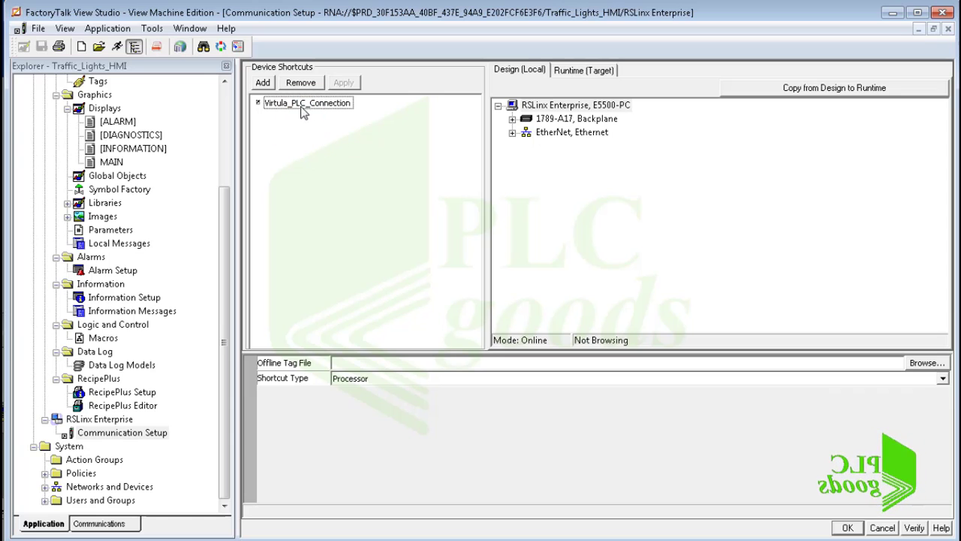
Assign the Virtula_PLC_Connection shortcut to the RSLogix 5000 Emulator, Project16, on the 1789-A17 backplane and save the communication setup.
{"action": "left_click", "coordinate": [512, 118]}
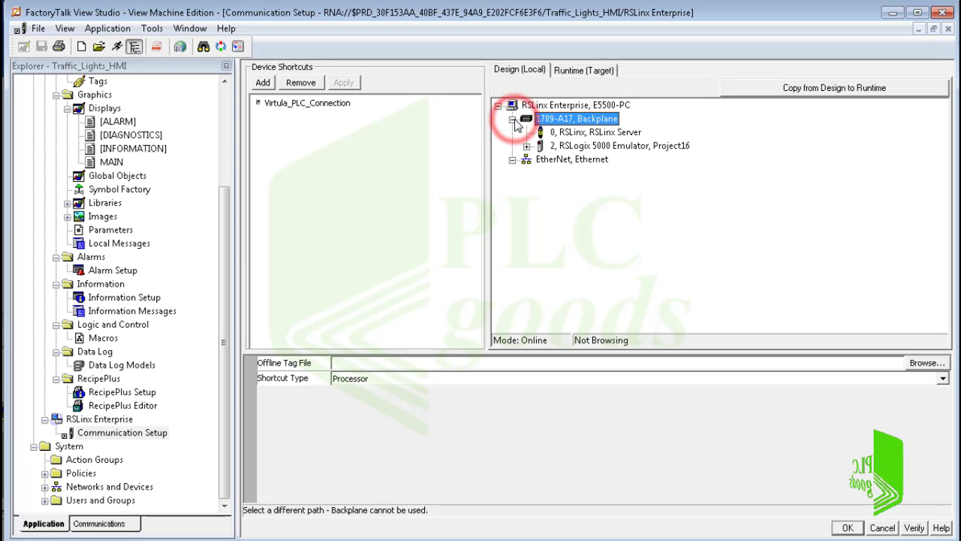
{"action": "left_click", "coordinate": [556, 147]}
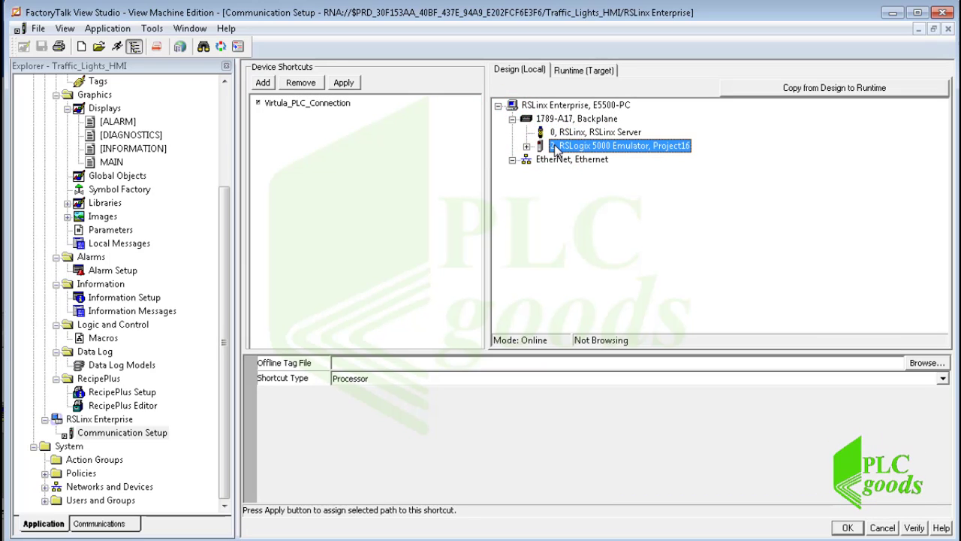
{"action": "left_click", "coordinate": [345, 84]}
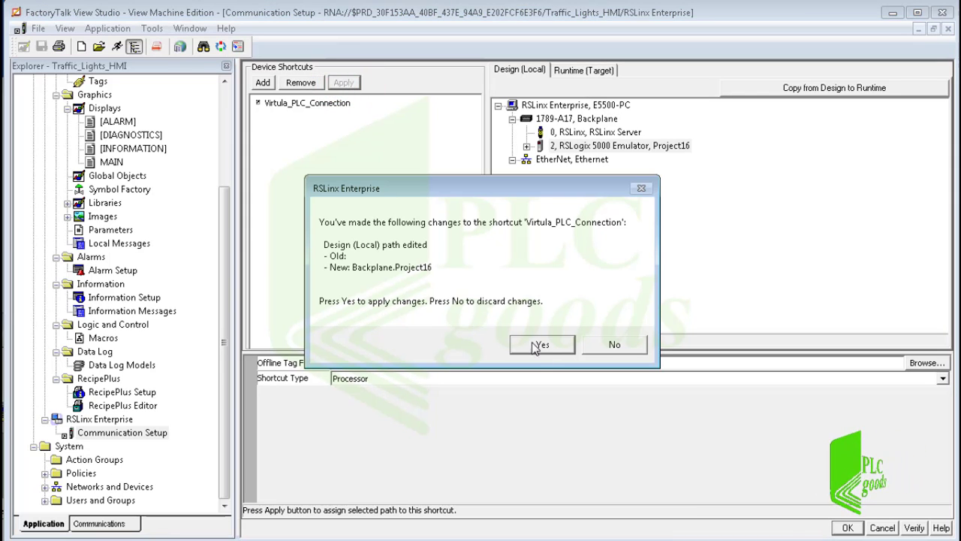
{"action": "left_click", "coordinate": [543, 344]}
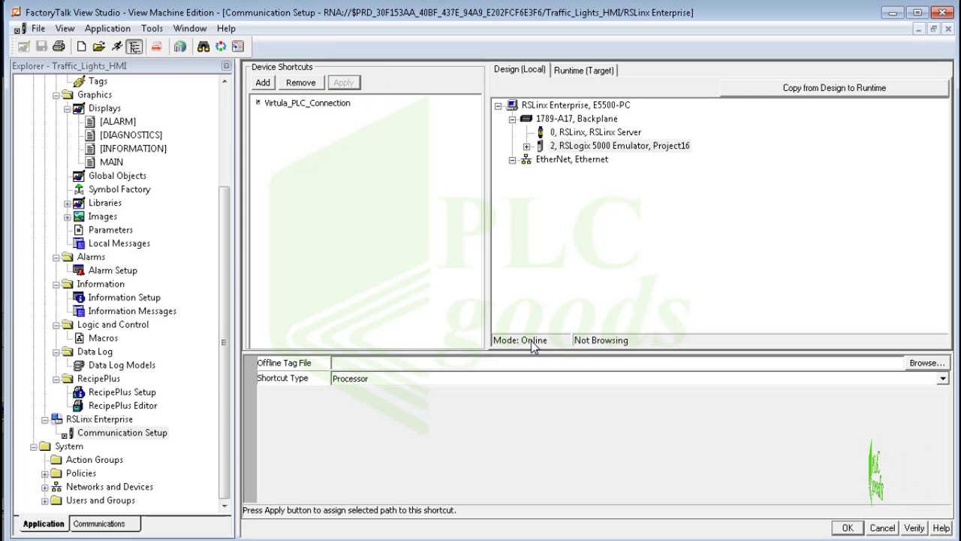
{"action": "left_click", "coordinate": [568, 147]}
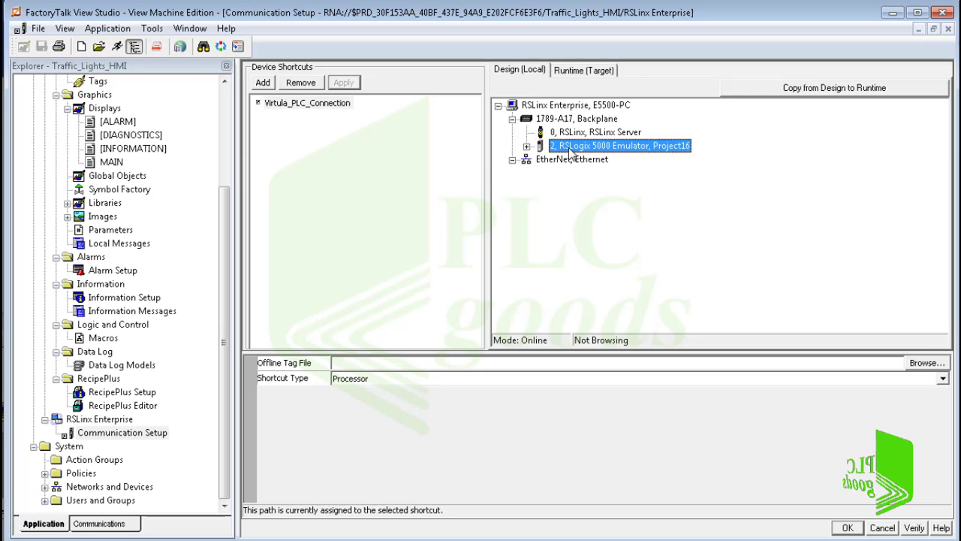
{"action": "left_click", "coordinate": [846, 528]}
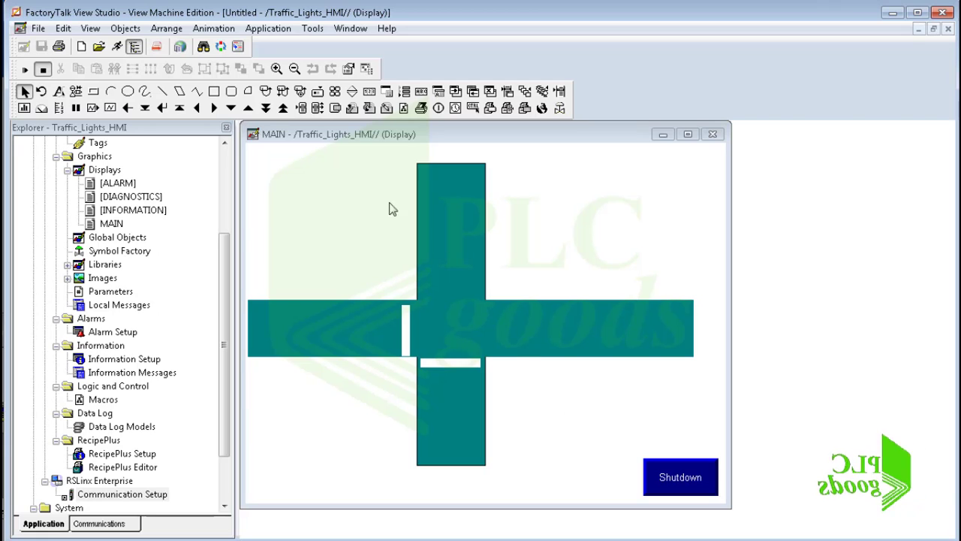
Add the text label "Street A" at font size 14 on the left end of the horizontal road.
{"action": "left_click", "coordinate": [125, 27]}
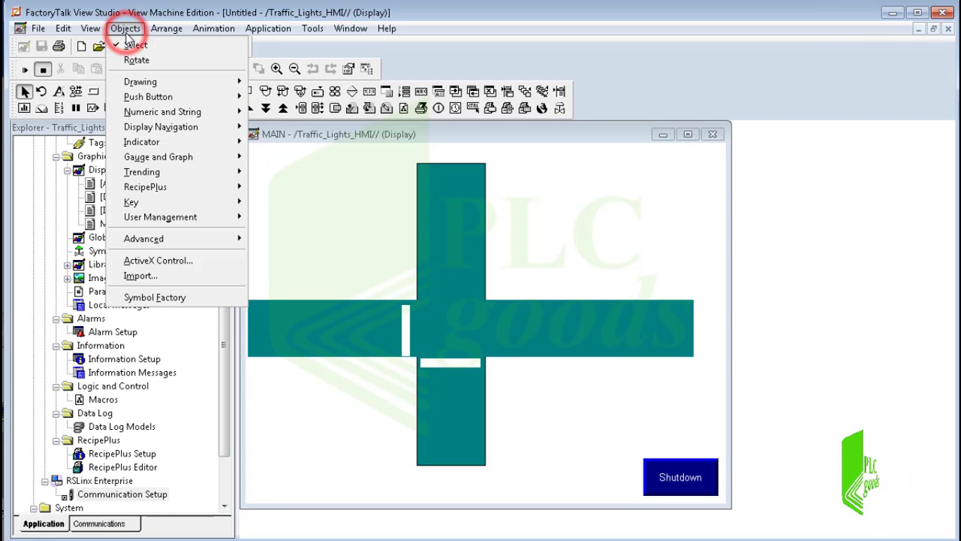
{"action": "left_click", "coordinate": [150, 81]}
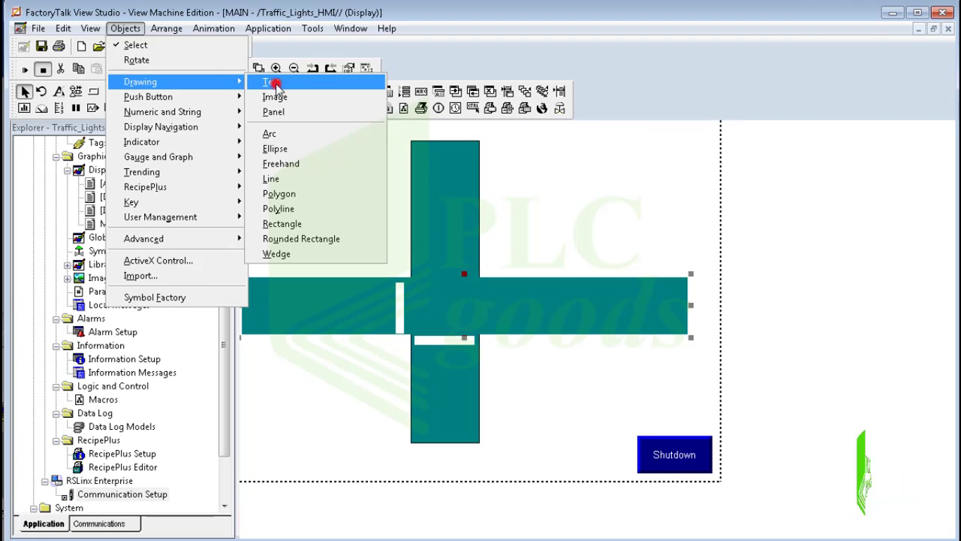
{"action": "left_click", "coordinate": [272, 82]}
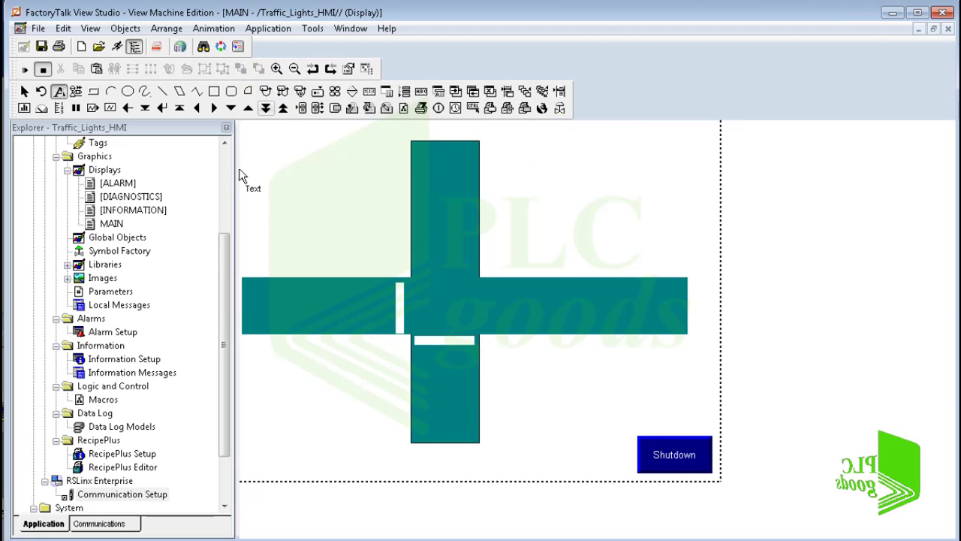
{"action": "left_click_drag", "start_coordinate": [256, 299], "coordinate": [328, 326]}
{"action": "type", "text": "Str"}
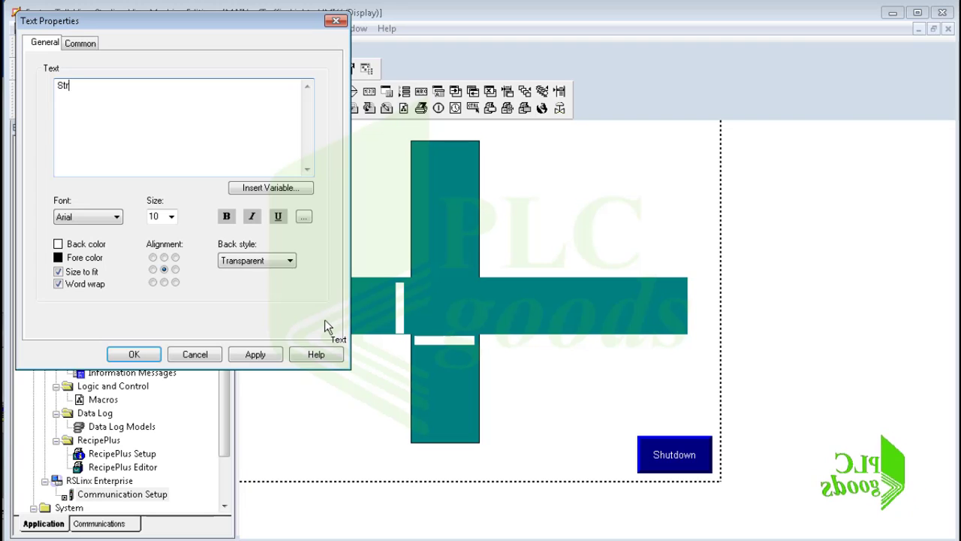
{"action": "type", "text": "eetA"}
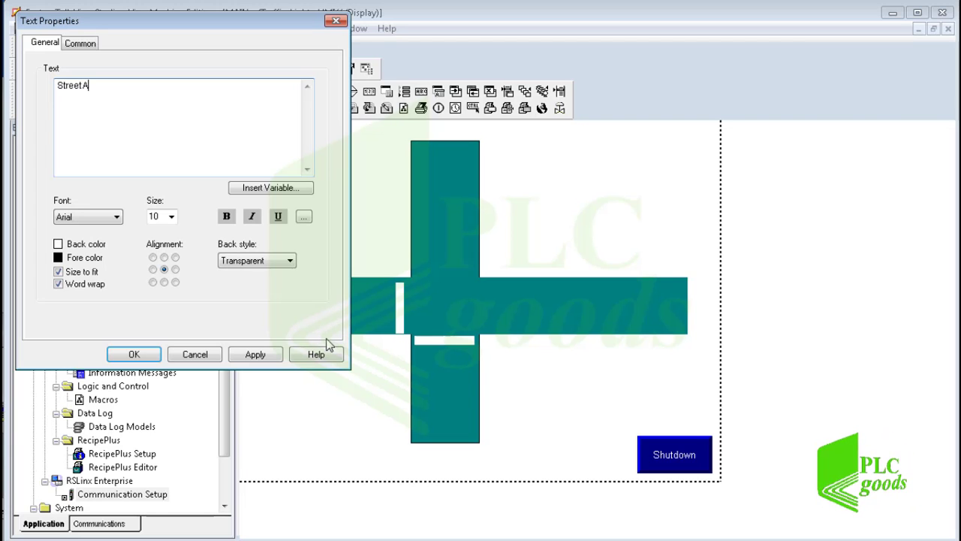
{"action": "left_click", "coordinate": [172, 217]}
{"action": "left_click", "coordinate": [158, 279]}
{"action": "left_click", "coordinate": [134, 354]}
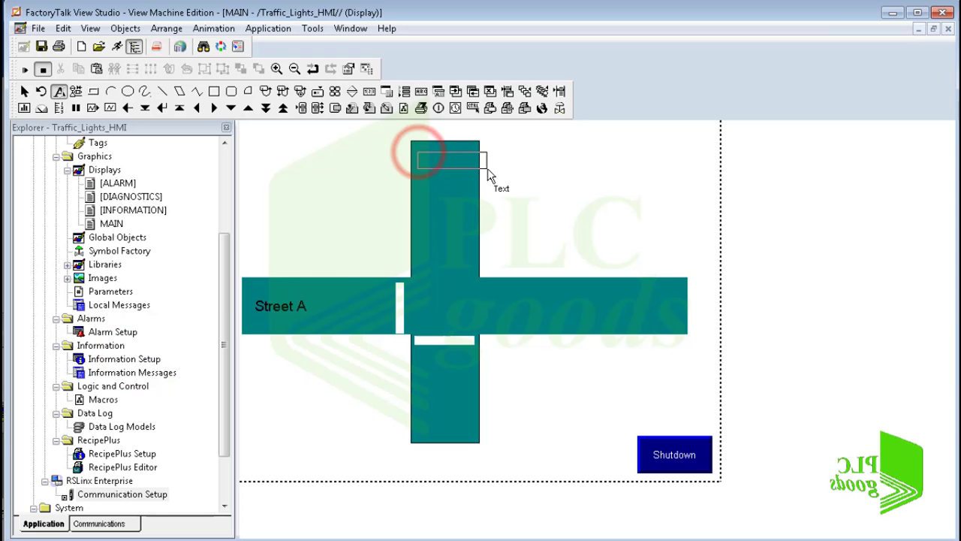
Add the text label "Street B" at font size 16 at the upper end of the vertical road.
{"action": "left_click_drag", "start_coordinate": [487, 169], "coordinate": [481, 169]}
{"action": "type", "text": "Stre"}
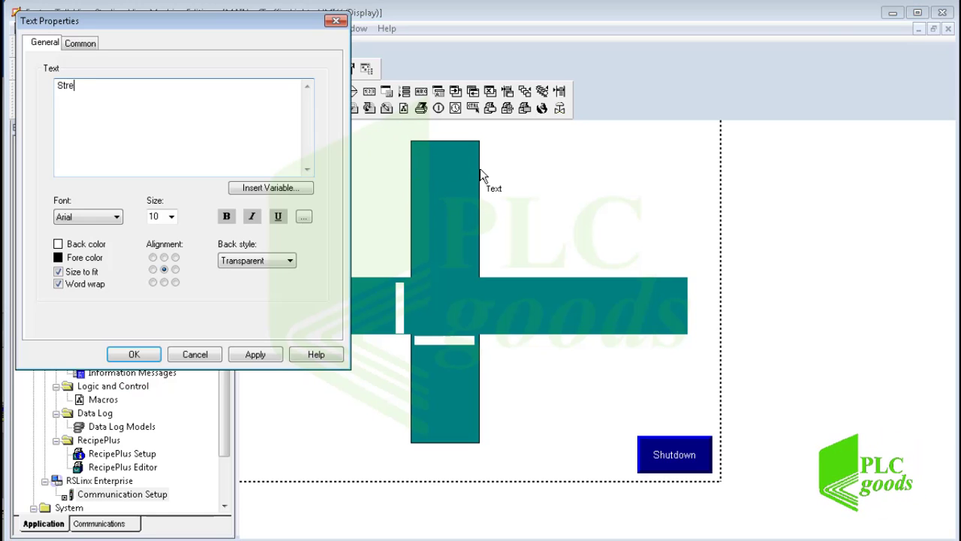
{"action": "type", "text": "et B"}
{"action": "left_click", "coordinate": [171, 216]}
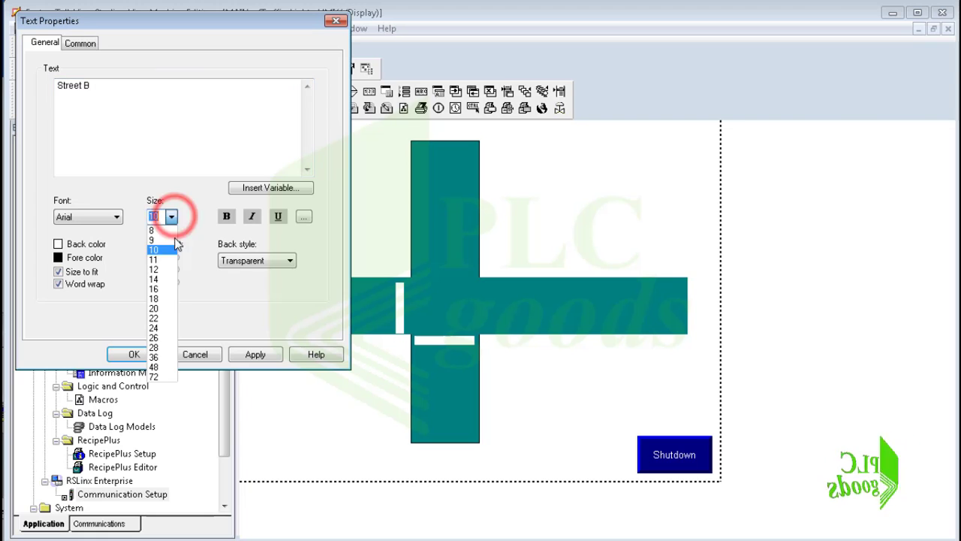
{"action": "left_click", "coordinate": [157, 292]}
{"action": "left_click", "coordinate": [140, 352]}
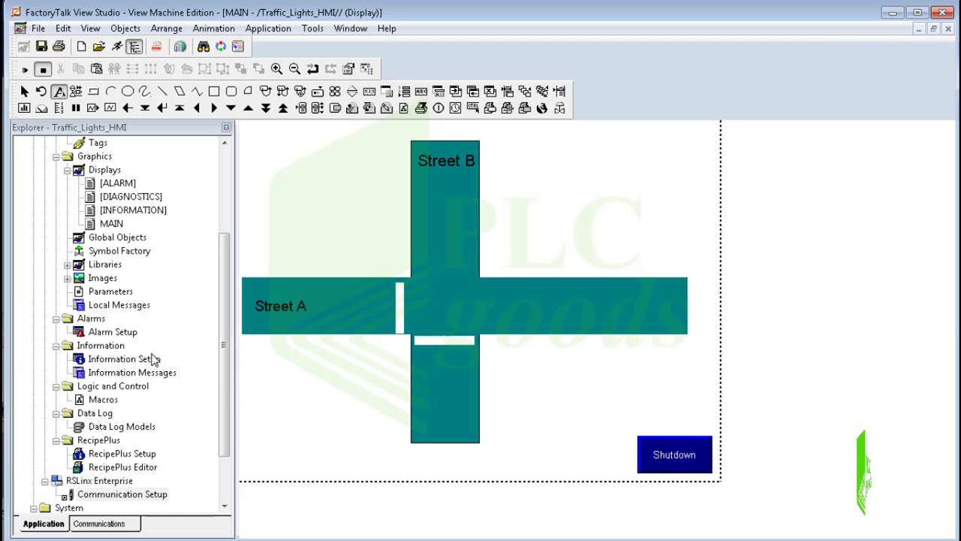
Start an image object at the intersection's upper-left corner and open the symbol library to choose its picture.
{"action": "left_click", "coordinate": [114, 29]}
{"action": "mouse_move", "coordinate": [166, 81]}
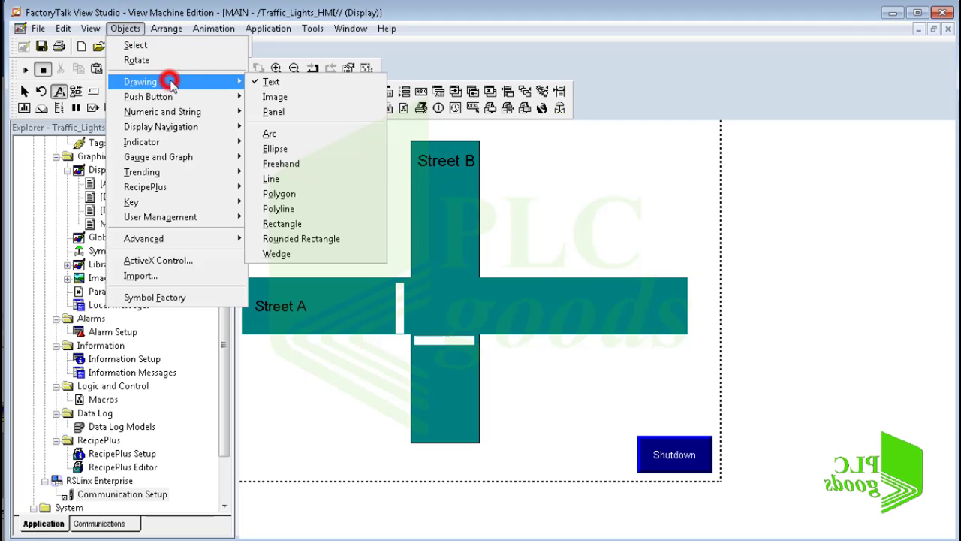
{"action": "left_click", "coordinate": [272, 97]}
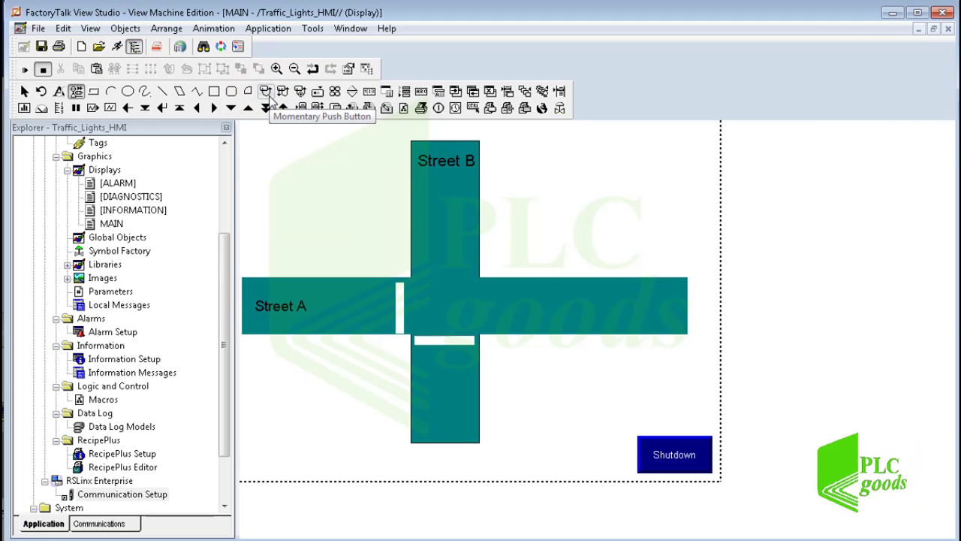
{"action": "left_click_drag", "start_coordinate": [357, 250], "coordinate": [376, 270]}
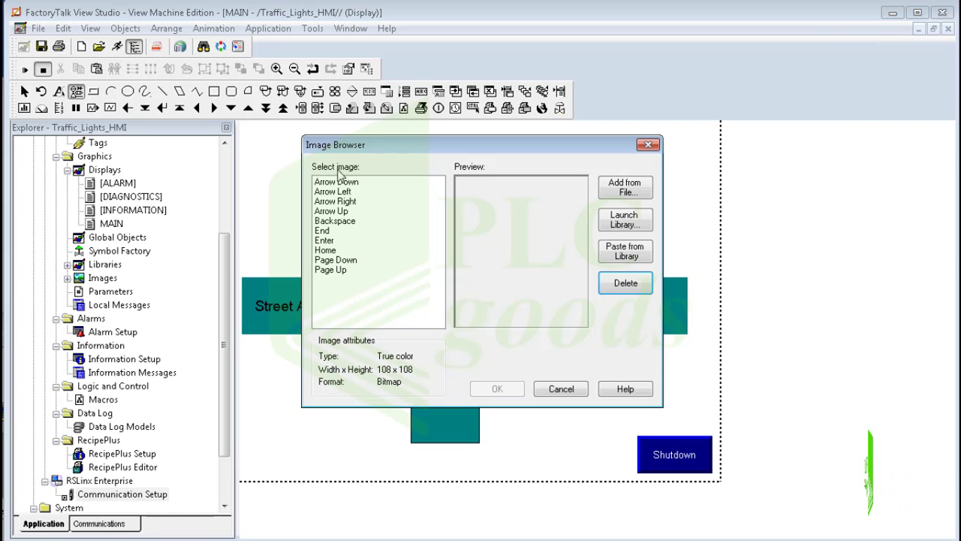
{"action": "left_click", "coordinate": [336, 182]}
{"action": "left_click", "coordinate": [340, 192]}
{"action": "left_click", "coordinate": [339, 201]}
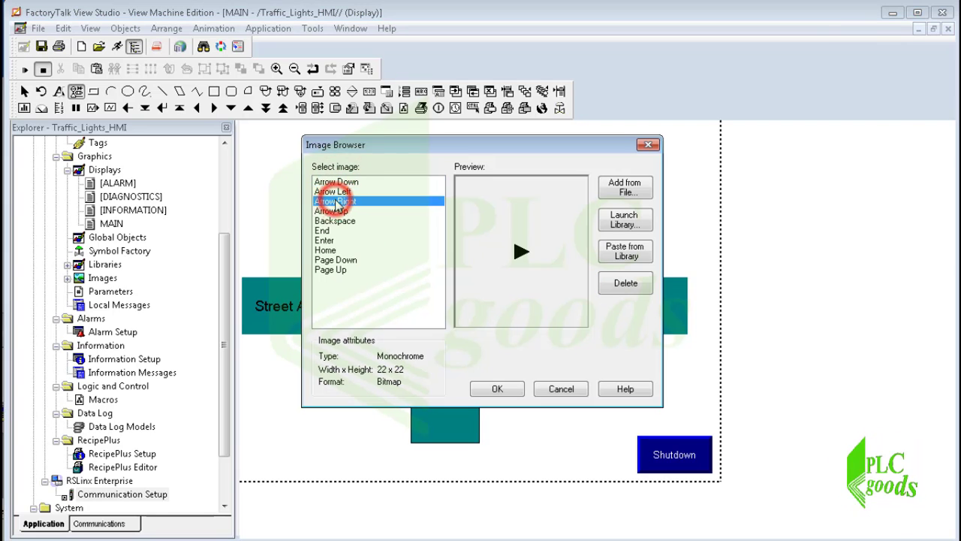
{"action": "left_click", "coordinate": [620, 219]}
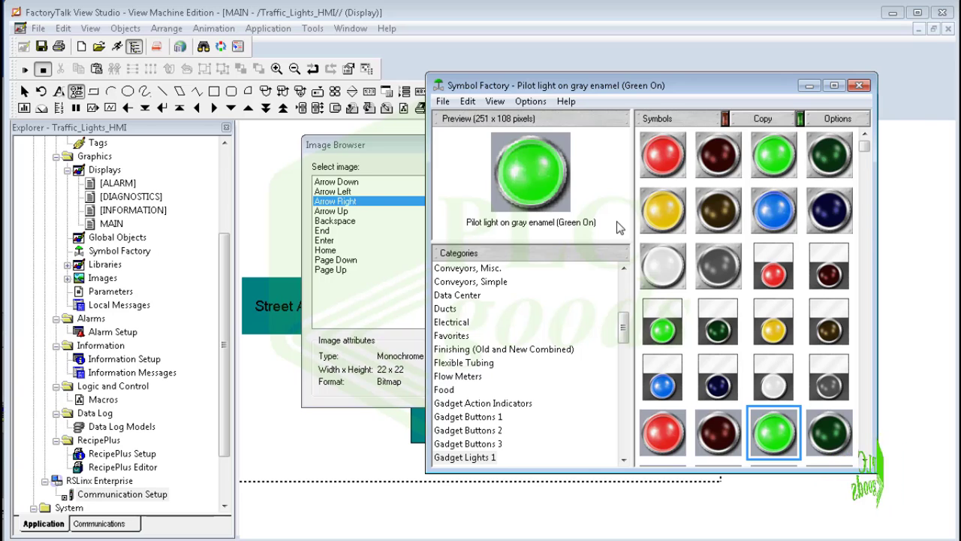
Copy the Pilot light (Green On) symbol from the library's Gadget Lights 1 category.
{"action": "left_click_drag", "start_coordinate": [620, 323], "coordinate": [626, 331]}
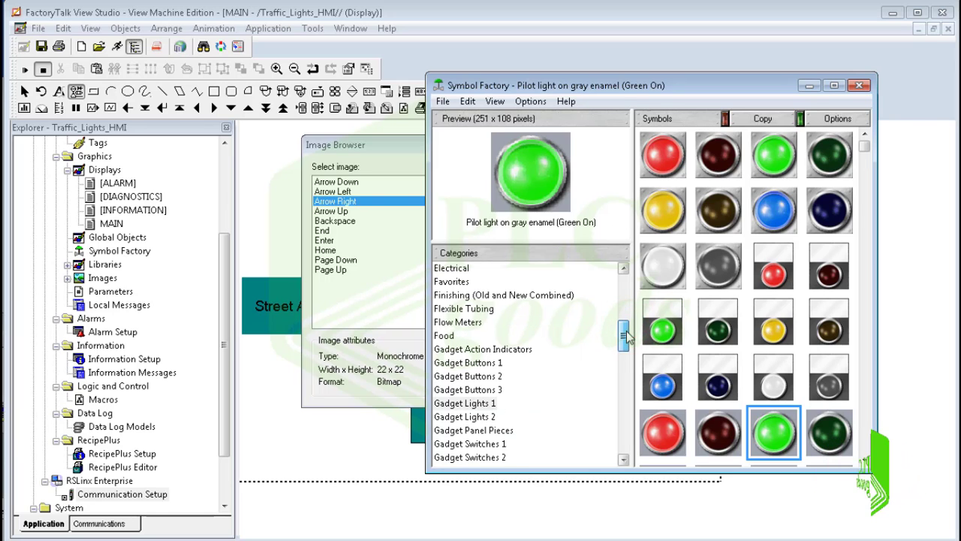
{"action": "left_click", "coordinate": [473, 363]}
{"action": "left_click", "coordinate": [467, 309]}
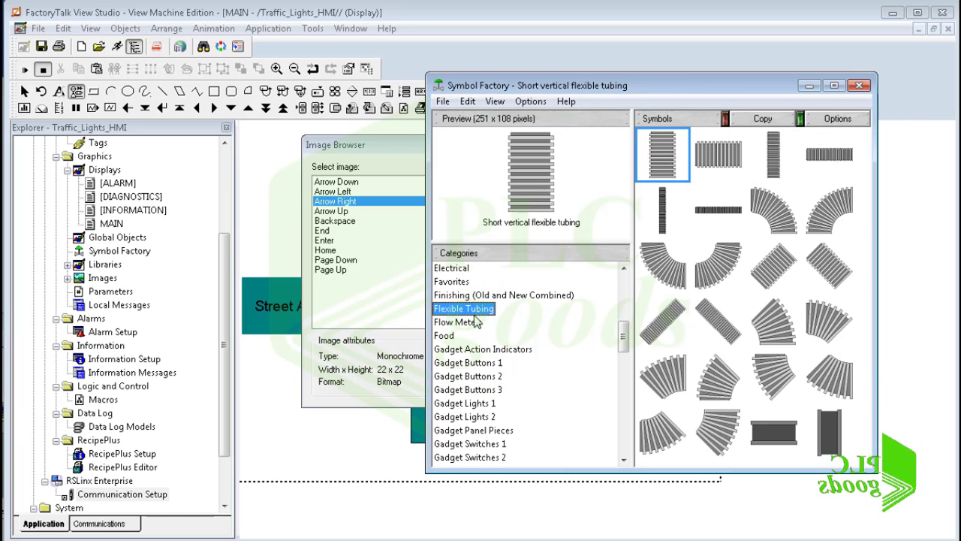
{"action": "left_click", "coordinate": [466, 322]}
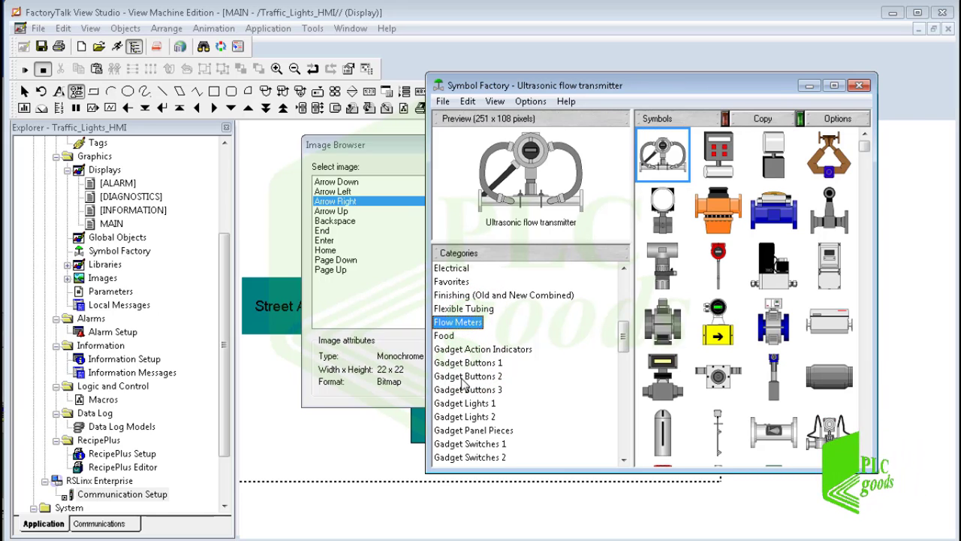
{"action": "left_click", "coordinate": [463, 403]}
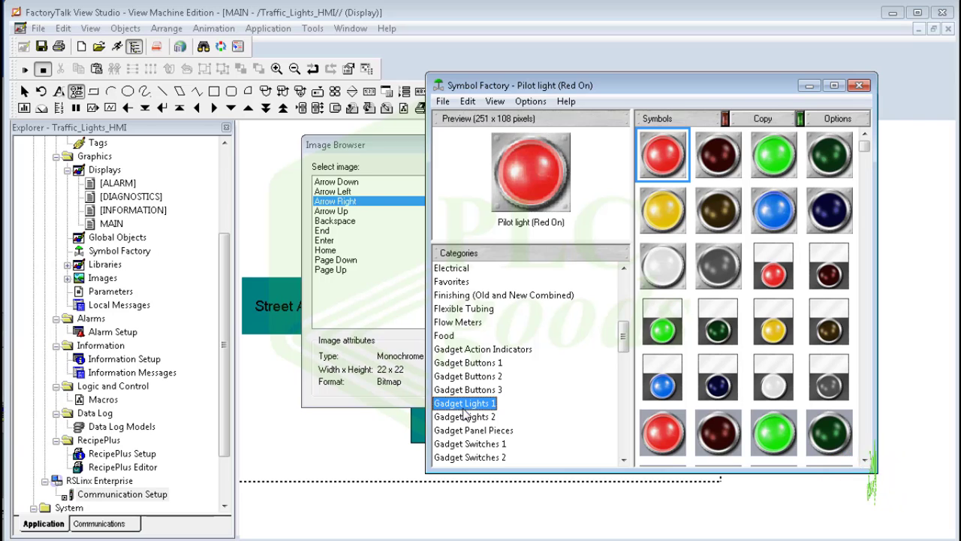
{"action": "left_click", "coordinate": [771, 158]}
{"action": "right_click", "coordinate": [771, 159]}
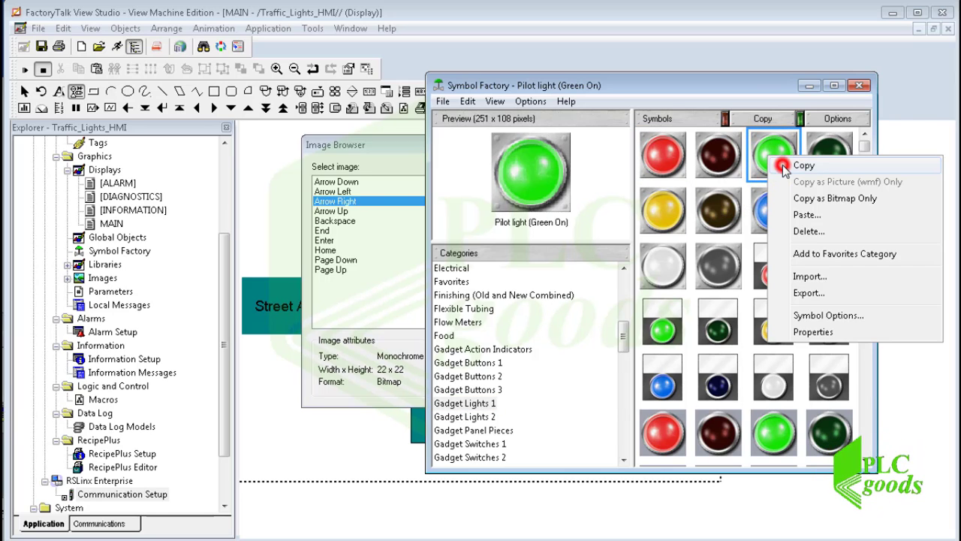
{"action": "left_click", "coordinate": [782, 163]}
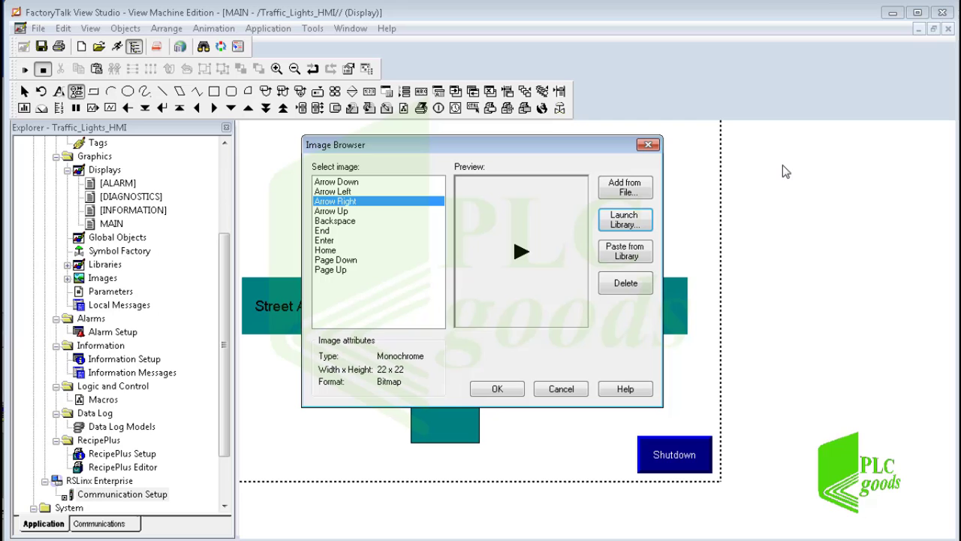
Insert the copied symbol as image Pilot light (Green On) and move it just above Street A beside the vertical road.
{"action": "left_click", "coordinate": [631, 251]}
{"action": "left_click", "coordinate": [479, 299]}
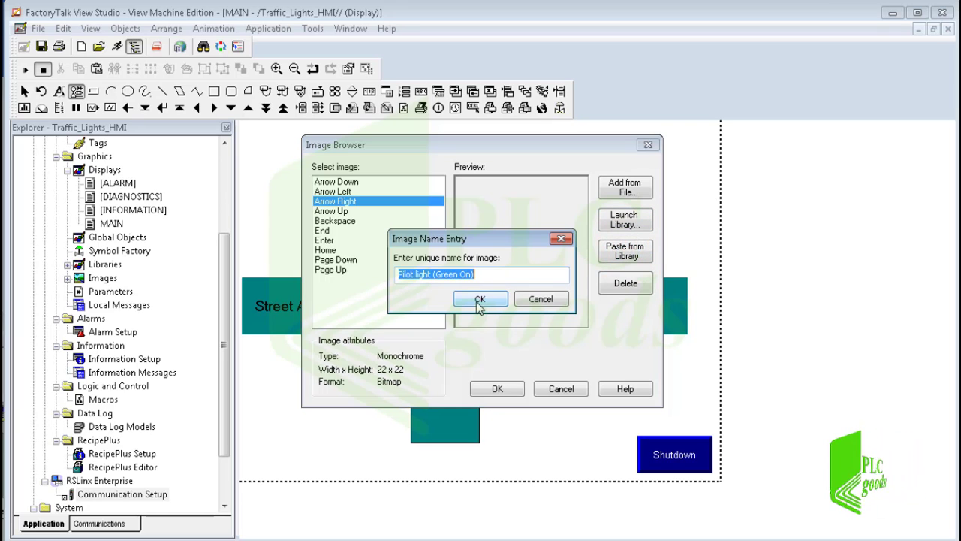
{"action": "left_click", "coordinate": [496, 390]}
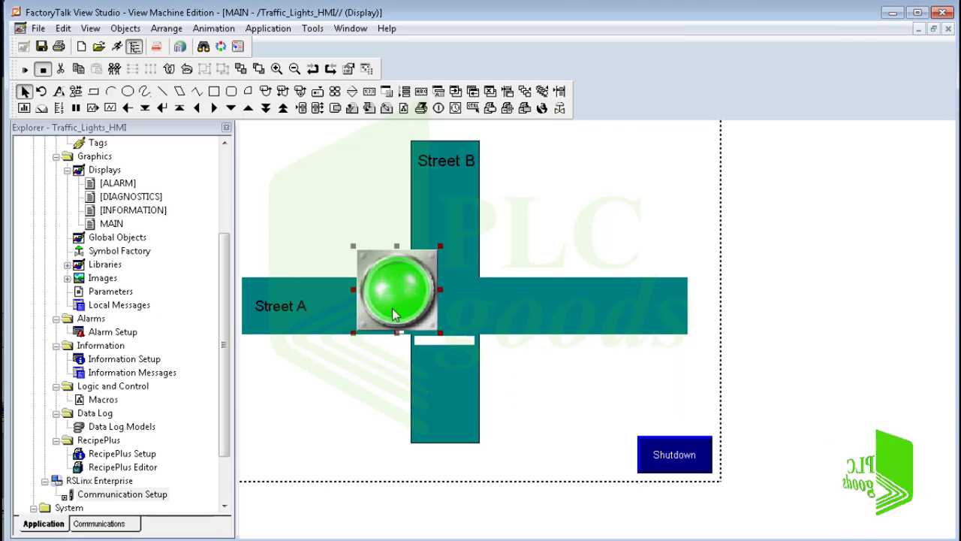
{"action": "left_click_drag", "start_coordinate": [392, 308], "coordinate": [348, 247]}
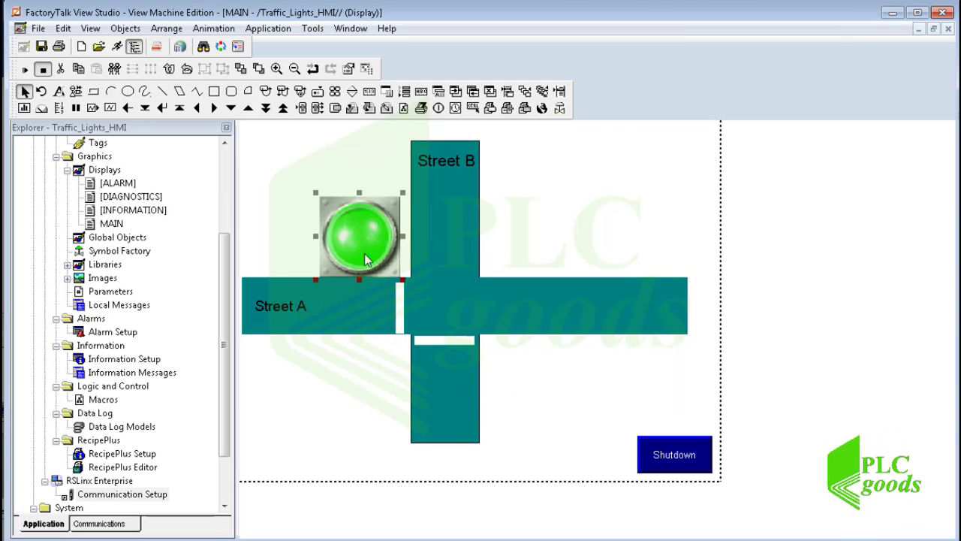
Copy the green pilot light and paste a duplicate of it to the left of the original, above Street A.
{"action": "right_click", "coordinate": [364, 253]}
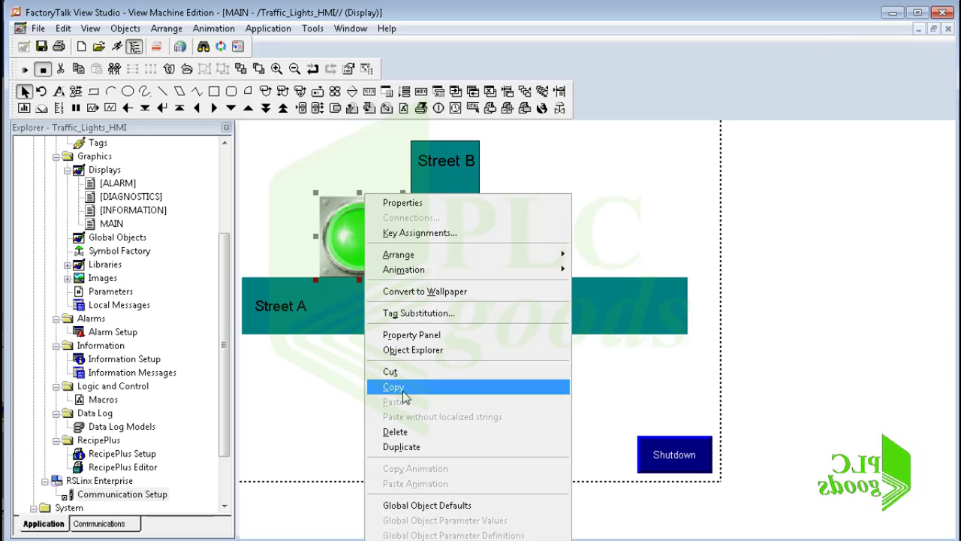
{"action": "left_click", "coordinate": [379, 386]}
{"action": "right_click", "coordinate": [377, 374]}
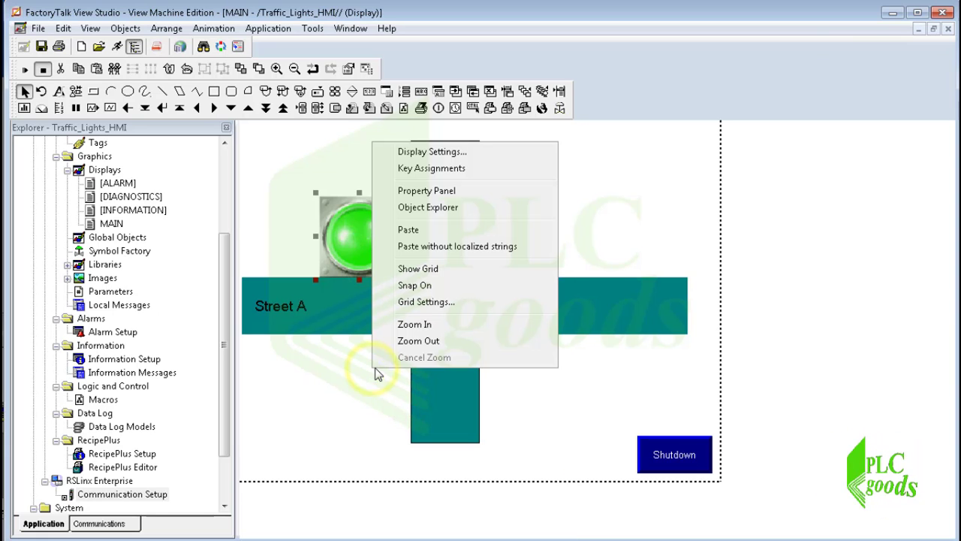
{"action": "left_click", "coordinate": [409, 246]}
{"action": "left_click_drag", "start_coordinate": [396, 251], "coordinate": [301, 248]}
Open the duplicate light's image settings and copy the Pilot light (Green Off) symbol from the library's Gadget Lights 1 category.
{"action": "double_click", "coordinate": [301, 248]}
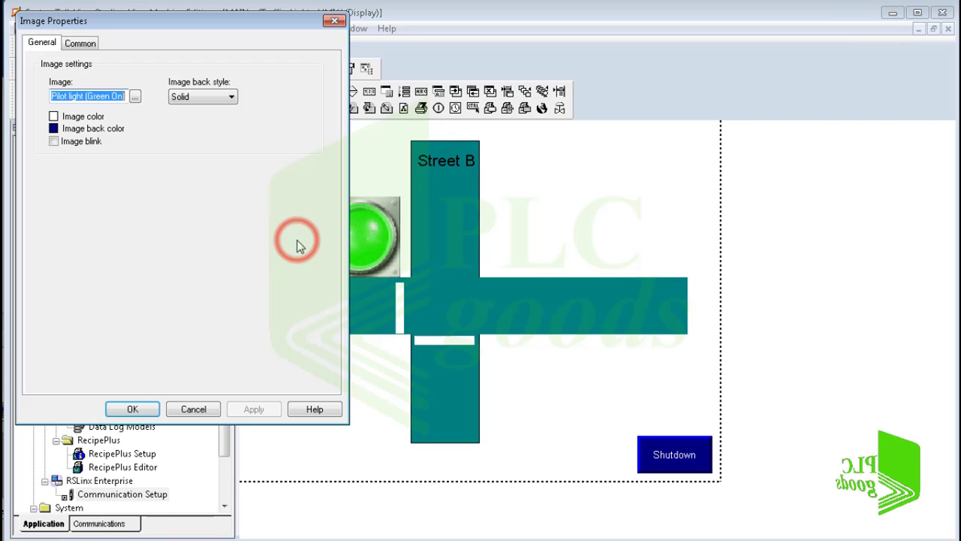
{"action": "left_click", "coordinate": [135, 96]}
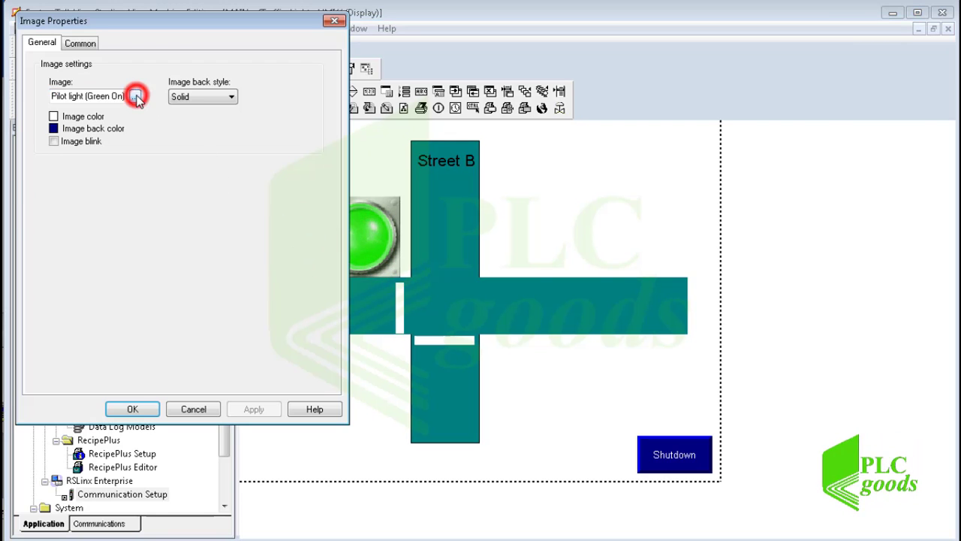
{"action": "left_click", "coordinate": [139, 95]}
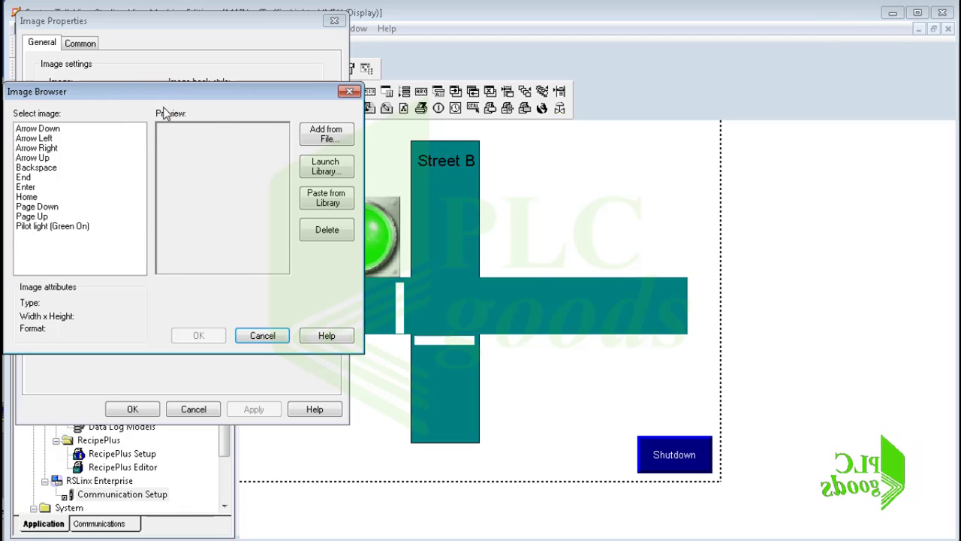
{"action": "left_click", "coordinate": [323, 166]}
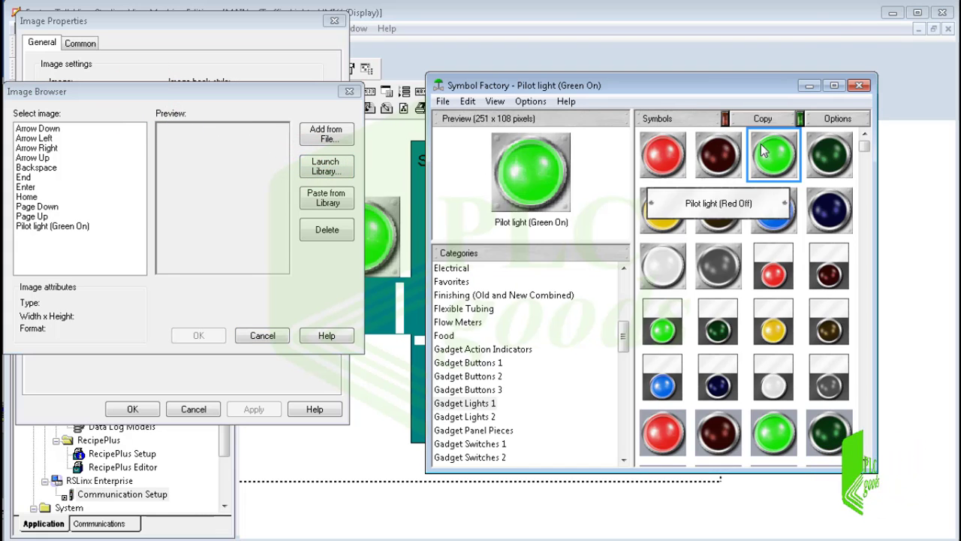
{"action": "left_click", "coordinate": [829, 159]}
{"action": "right_click", "coordinate": [828, 165]}
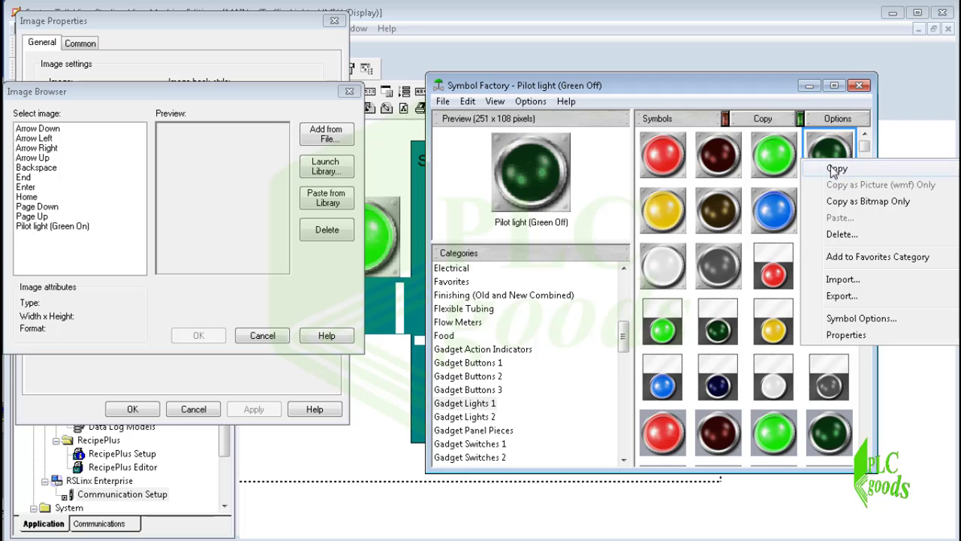
{"action": "left_click", "coordinate": [835, 169]}
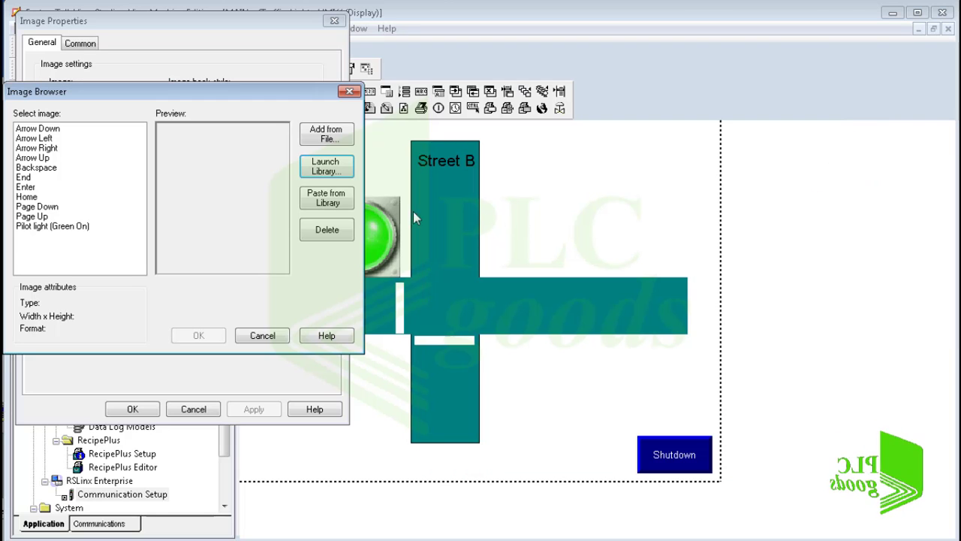
Assign the copied symbol to the duplicate as image Pilot light (Green Off) and shrink that unlit light above Street A.
{"action": "left_click", "coordinate": [327, 199]}
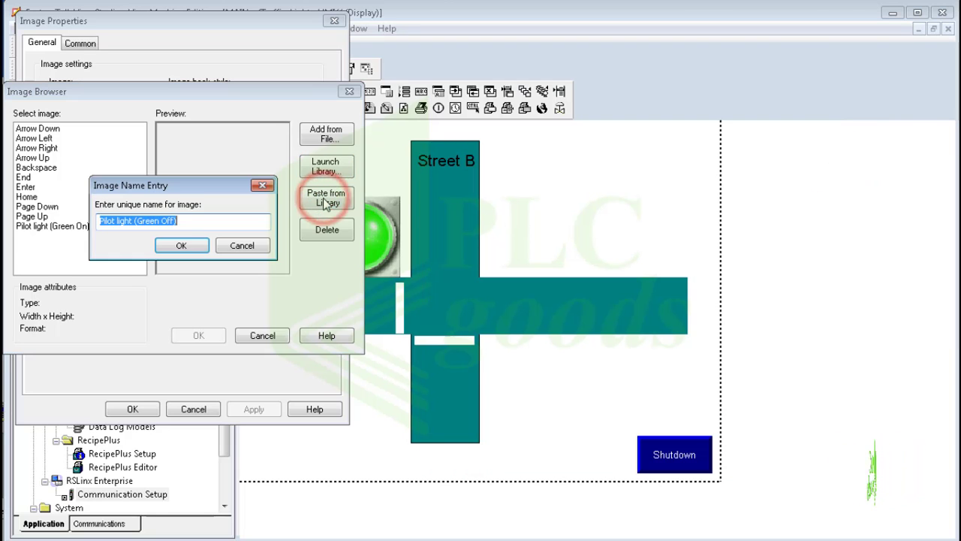
{"action": "left_click", "coordinate": [191, 242]}
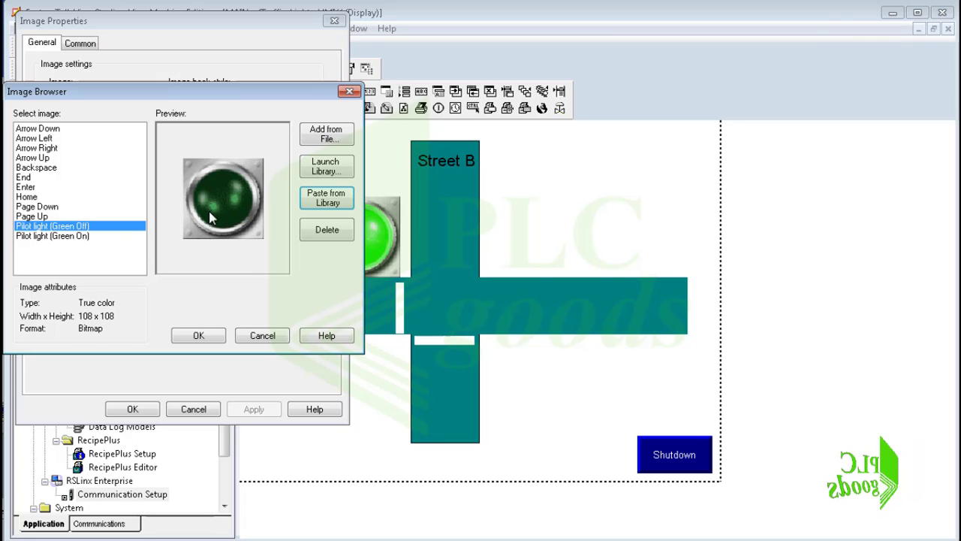
{"action": "left_click", "coordinate": [210, 340]}
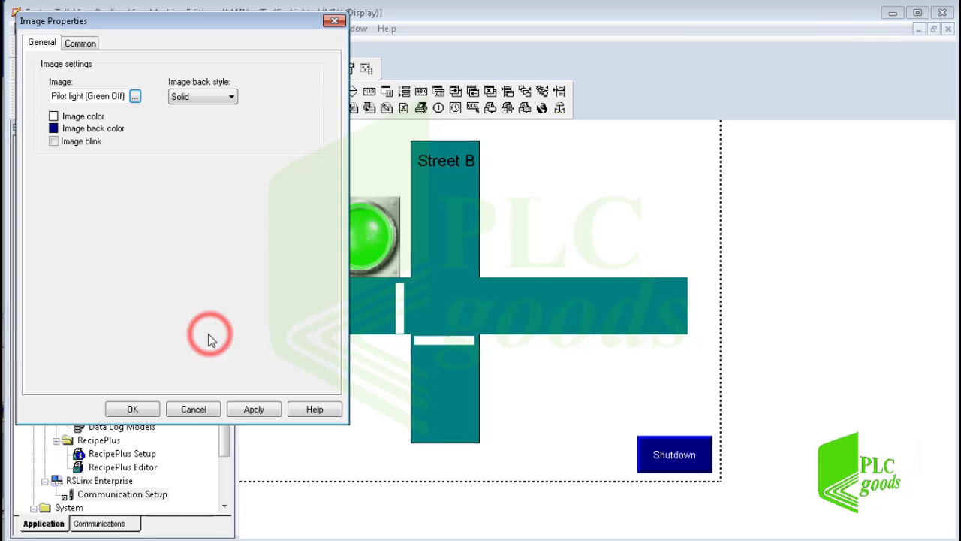
{"action": "left_click", "coordinate": [136, 409]}
{"action": "left_click", "coordinate": [256, 225]}
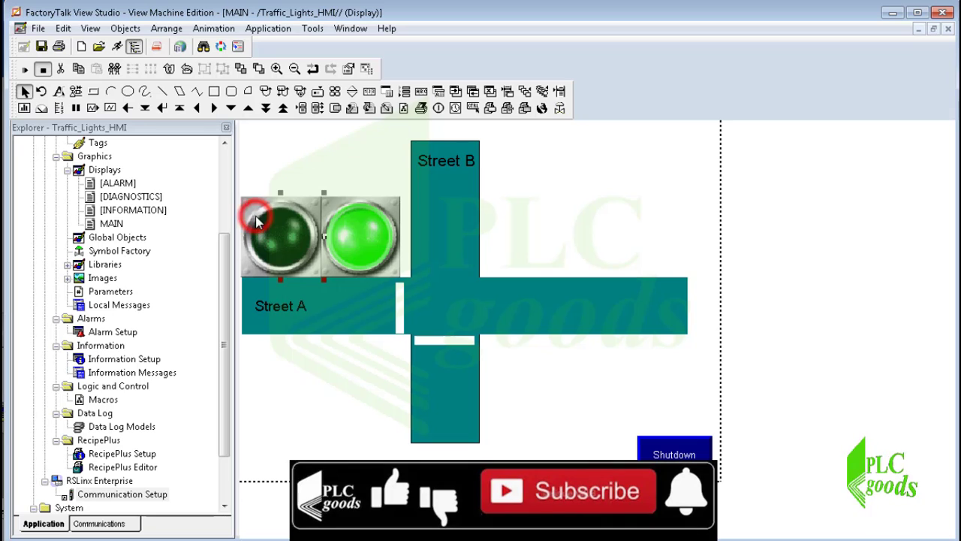
{"action": "left_click_drag", "start_coordinate": [322, 193], "coordinate": [301, 230]}
Set the height of the lit green pilot light above Street A to 50.
{"action": "left_click", "coordinate": [360, 259]}
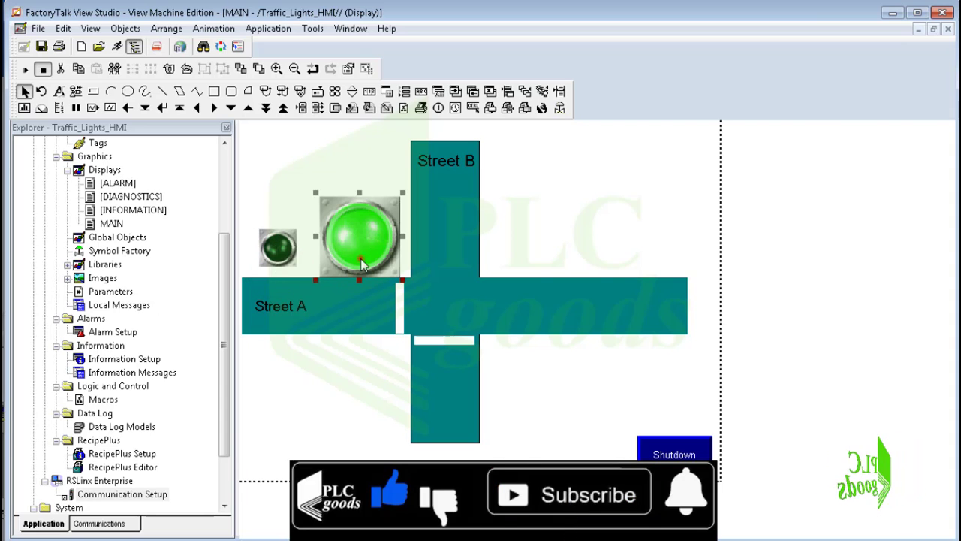
{"action": "double_click", "coordinate": [361, 259]}
{"action": "left_click", "coordinate": [80, 42]}
{"action": "double_click", "coordinate": [64, 93]}
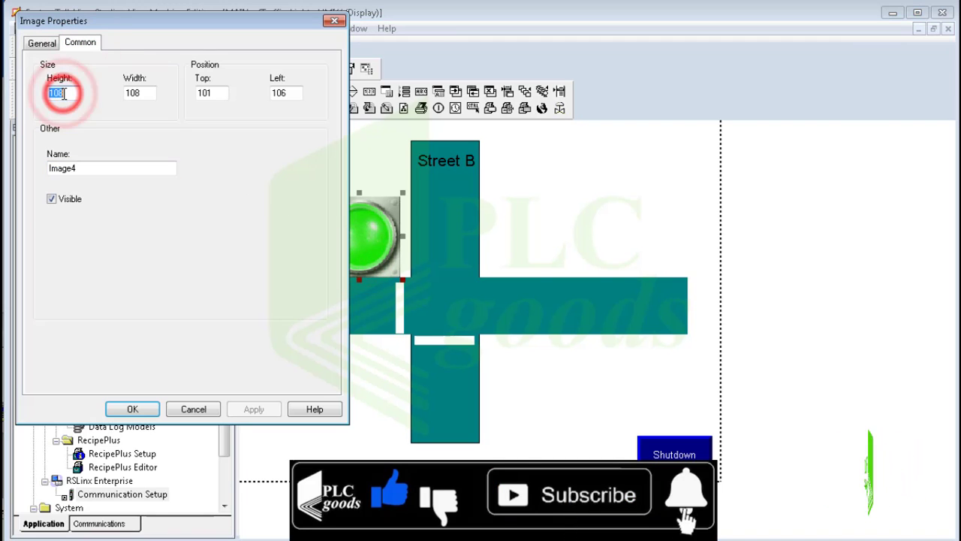
{"action": "type", "text": "50"}
{"action": "key", "text": "Return"}
Set the lit green light's width to 50 and move it level with the unlit light above Street A.
{"action": "double_click", "coordinate": [361, 222]}
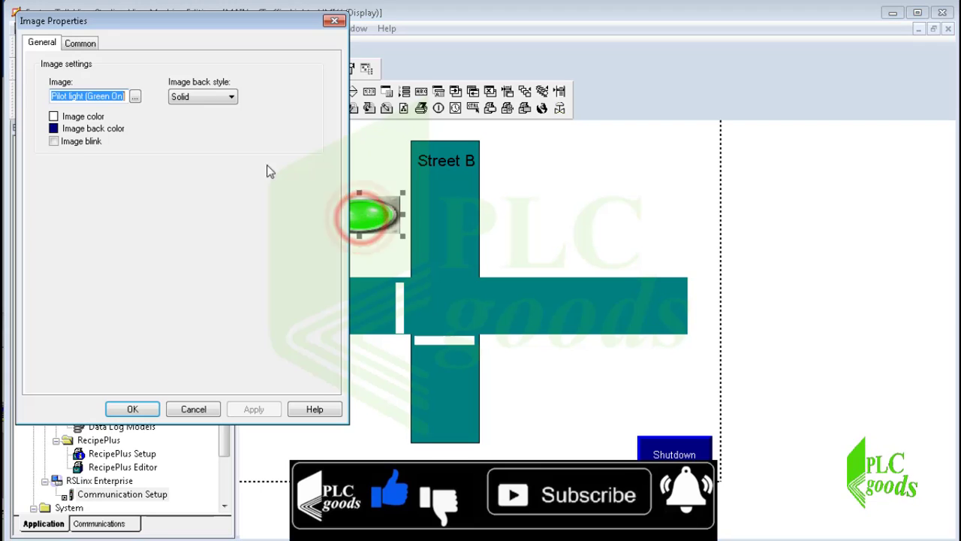
{"action": "left_click", "coordinate": [80, 43]}
{"action": "double_click", "coordinate": [136, 91]}
{"action": "type", "text": "50"}
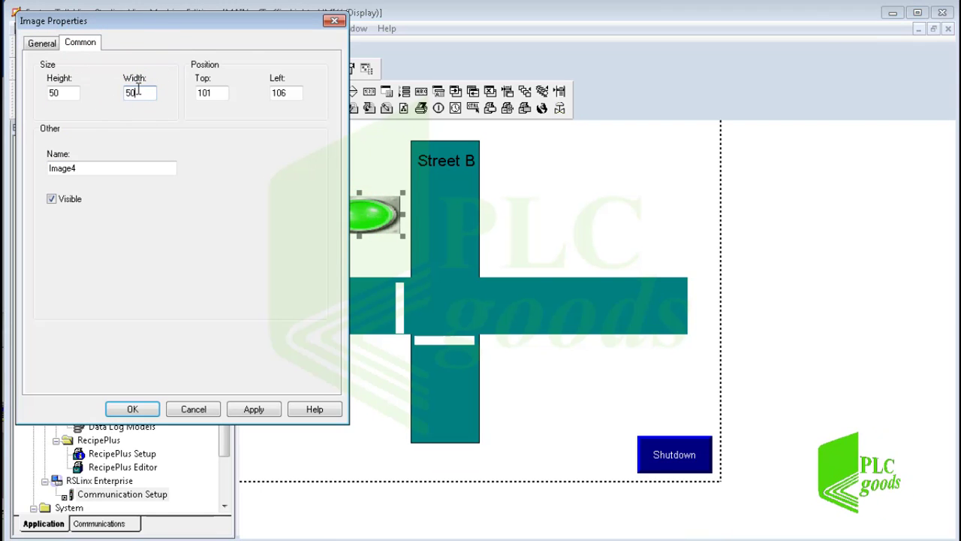
{"action": "key", "text": "Return"}
{"action": "left_click_drag", "start_coordinate": [329, 225], "coordinate": [348, 251]}
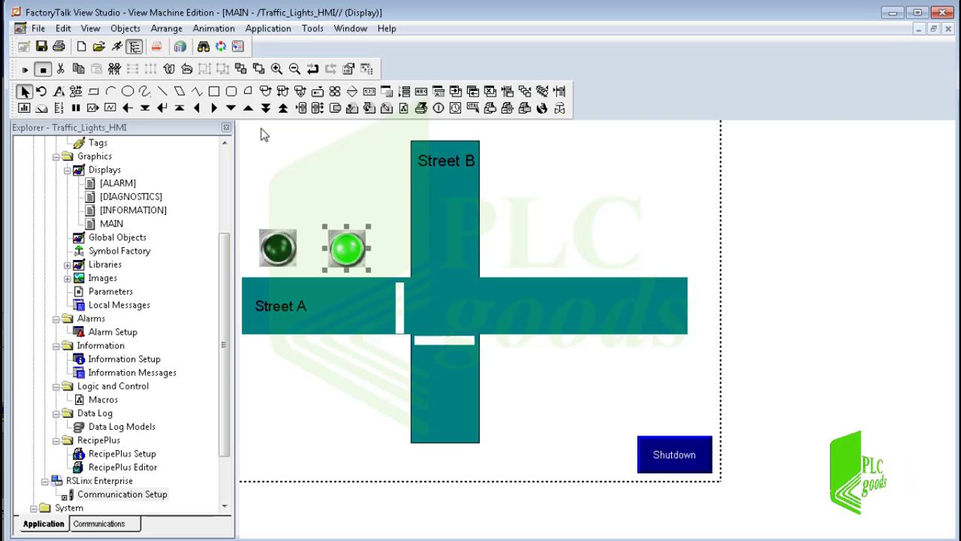
Start a visibility animation for the lit green light, refresh the tag folders and expand Virtula_PLC_Connection down to its Online folder.
{"action": "left_click", "coordinate": [214, 28]}
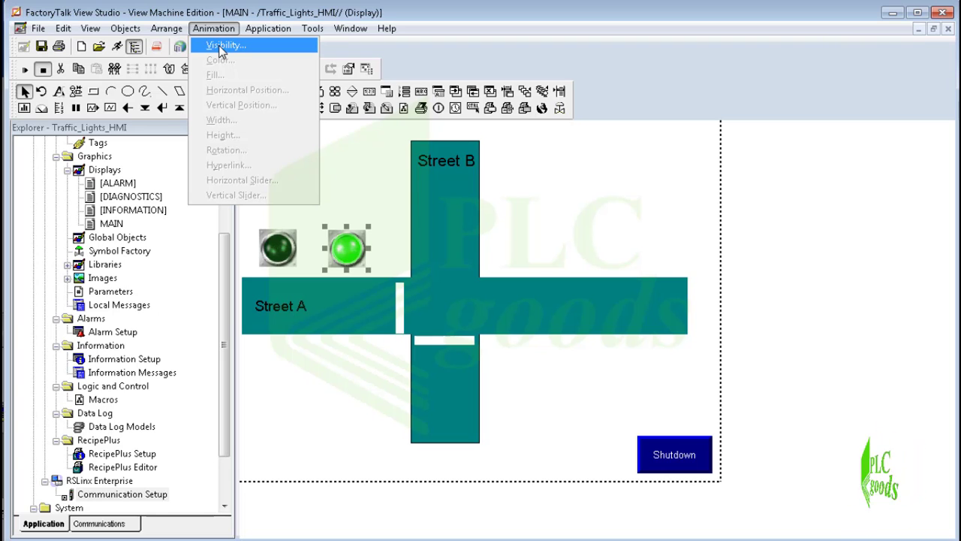
{"action": "left_click", "coordinate": [222, 47]}
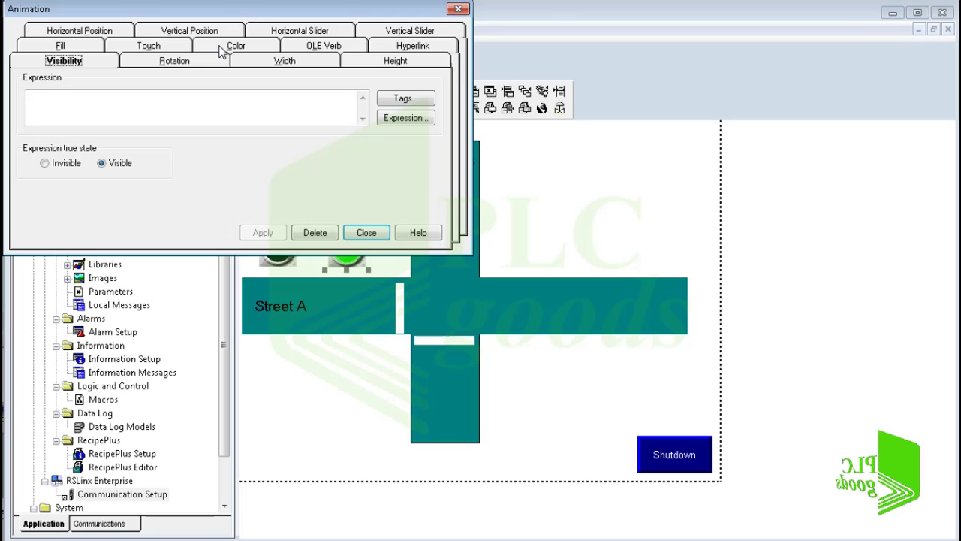
{"action": "left_click", "coordinate": [405, 99]}
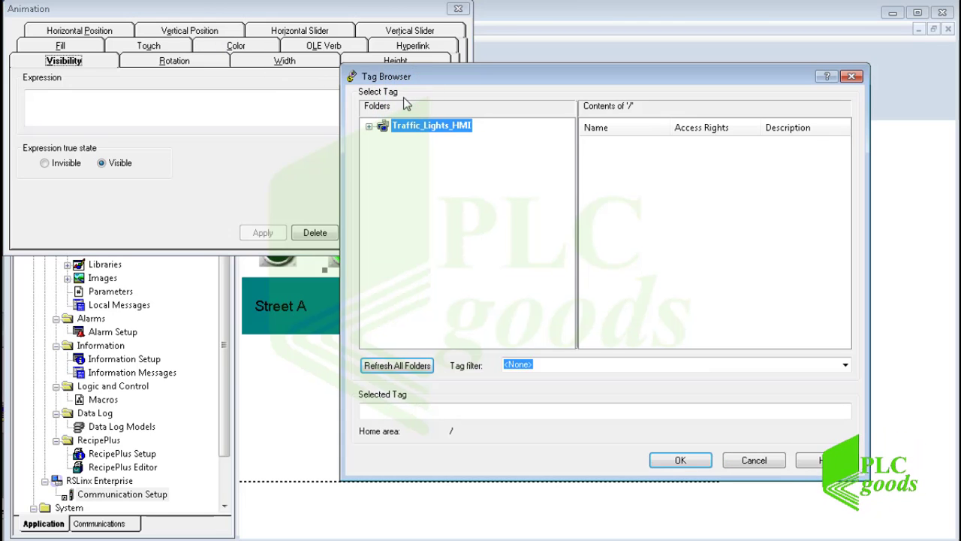
{"action": "left_click", "coordinate": [398, 368]}
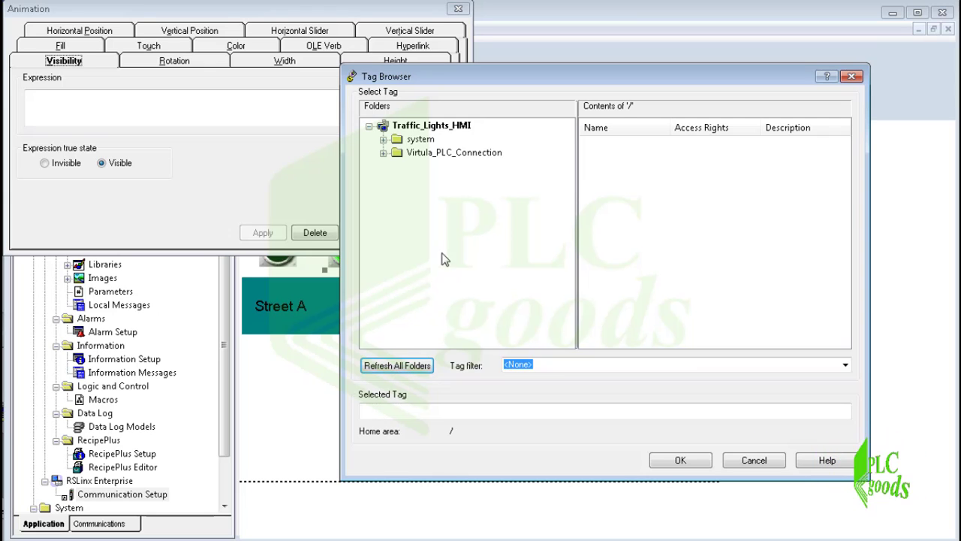
{"action": "left_click", "coordinate": [419, 141]}
{"action": "left_click", "coordinate": [437, 154]}
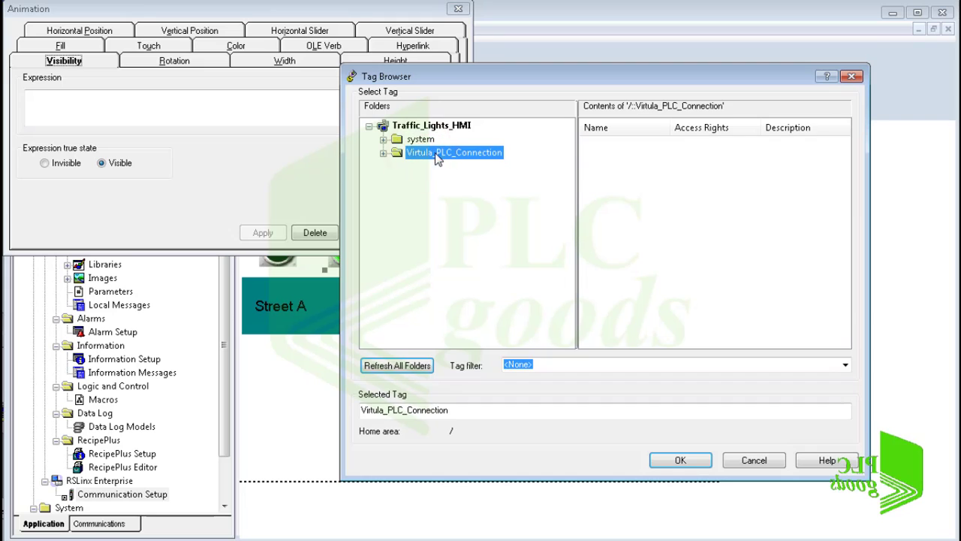
{"action": "left_click", "coordinate": [383, 153]}
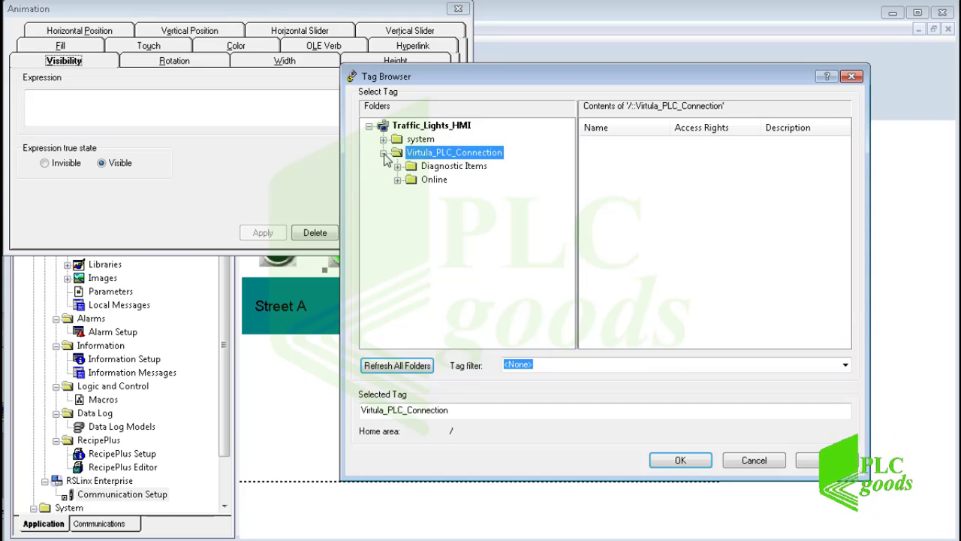
{"action": "left_click", "coordinate": [414, 169]}
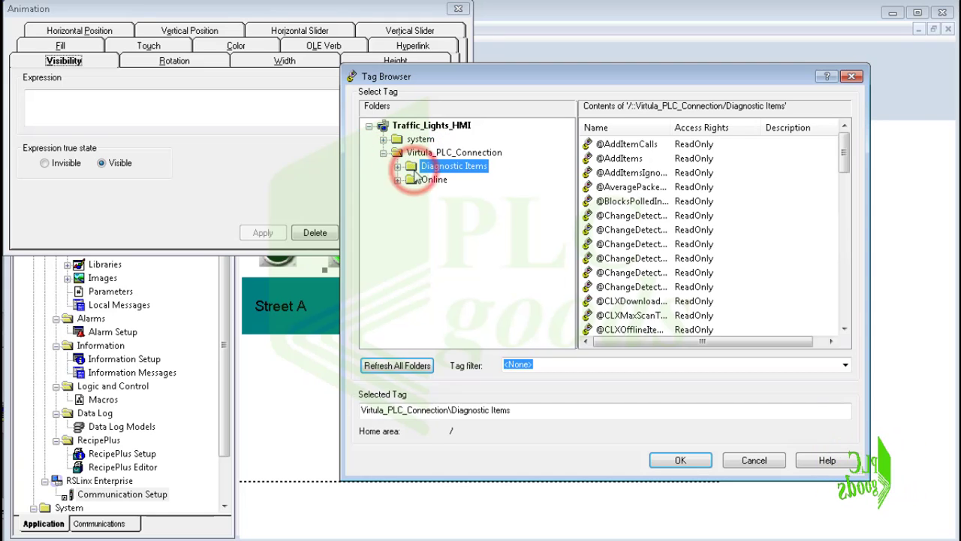
{"action": "left_click", "coordinate": [417, 183]}
{"action": "left_click", "coordinate": [397, 180]}
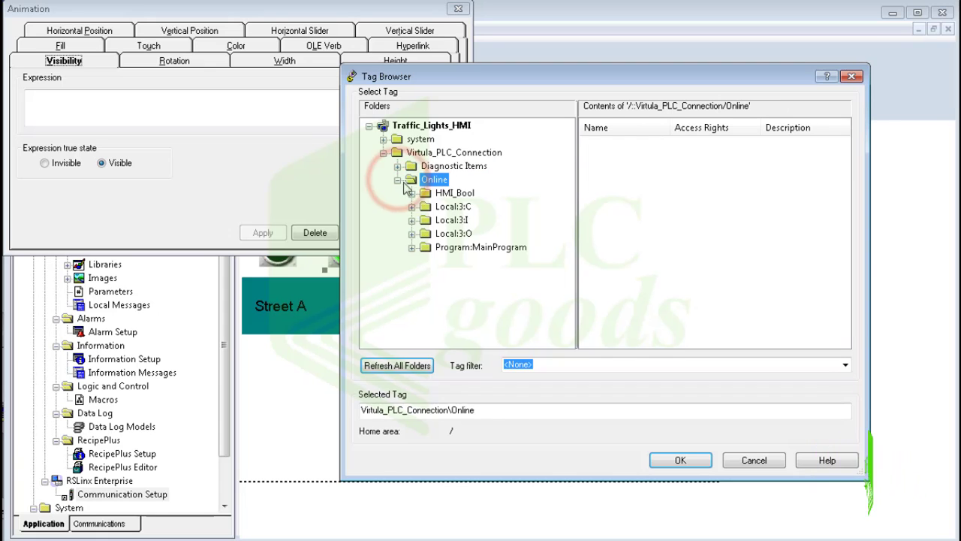
Assign HMI_Bool[0] as the lit green light's visibility expression with true state Visible and apply the animation.
{"action": "left_click", "coordinate": [440, 193]}
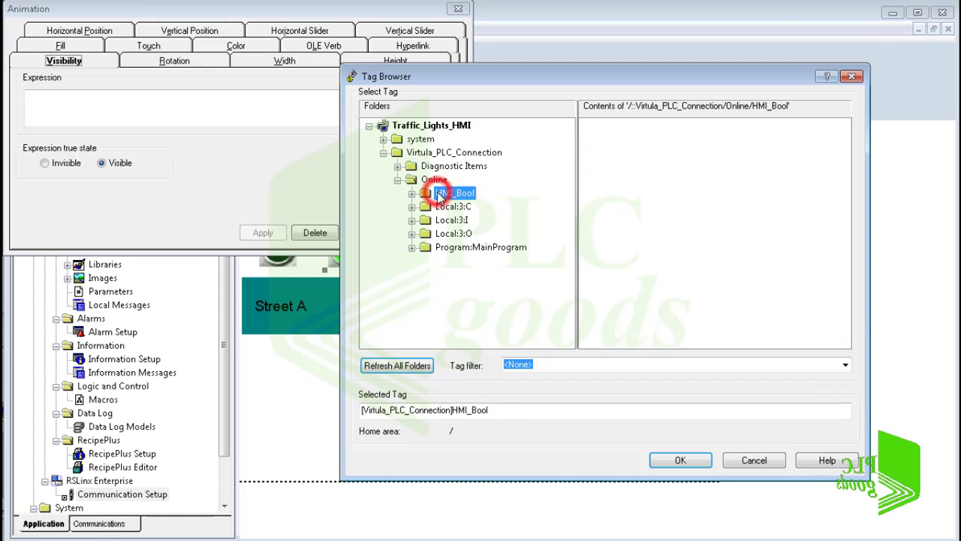
{"action": "left_click", "coordinate": [457, 248]}
{"action": "left_click", "coordinate": [411, 247]}
{"action": "left_click", "coordinate": [451, 260]}
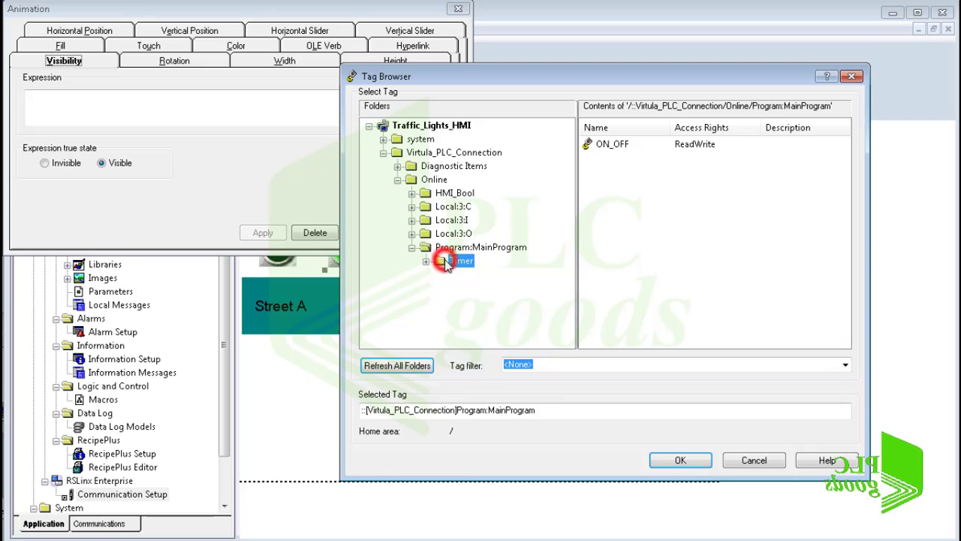
{"action": "left_click", "coordinate": [453, 248]}
{"action": "left_click", "coordinate": [447, 197]}
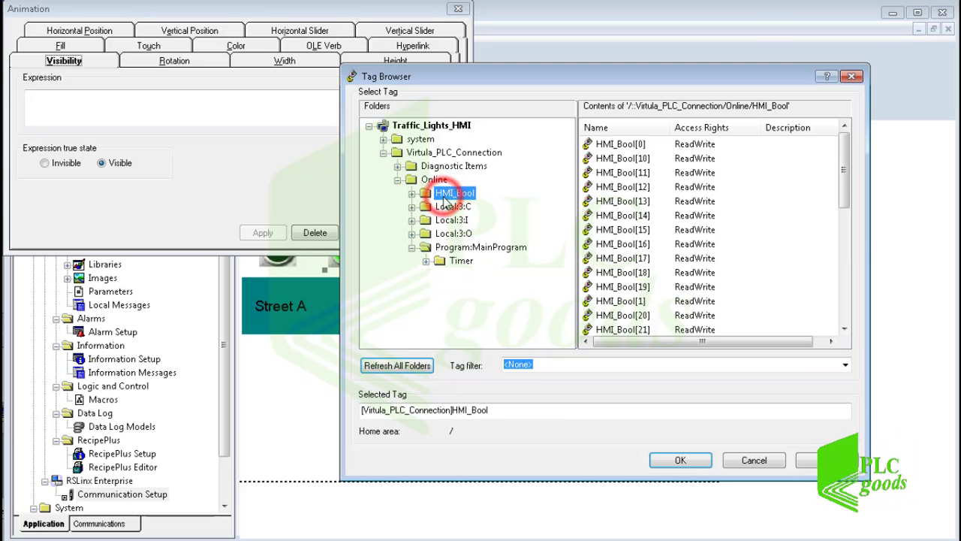
{"action": "left_click", "coordinate": [607, 146]}
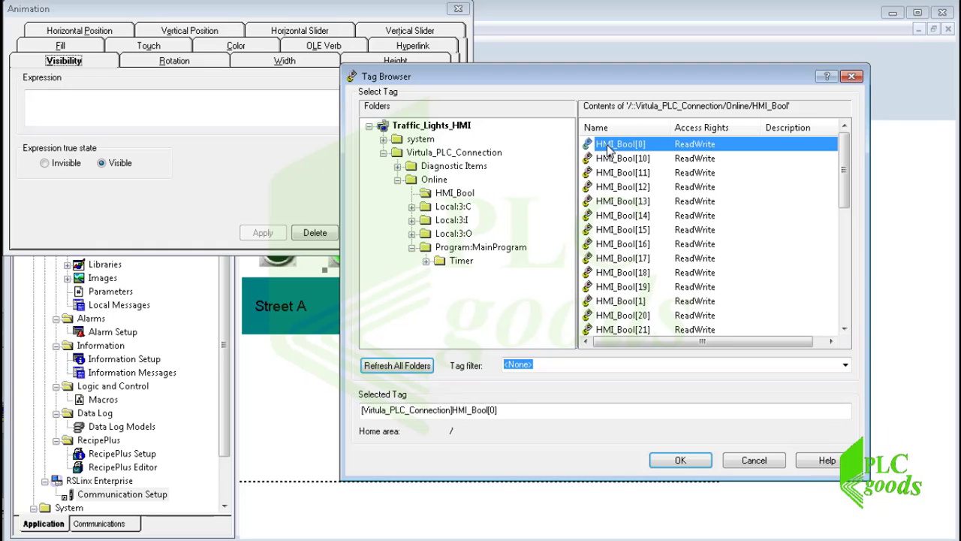
{"action": "double_click", "coordinate": [607, 146]}
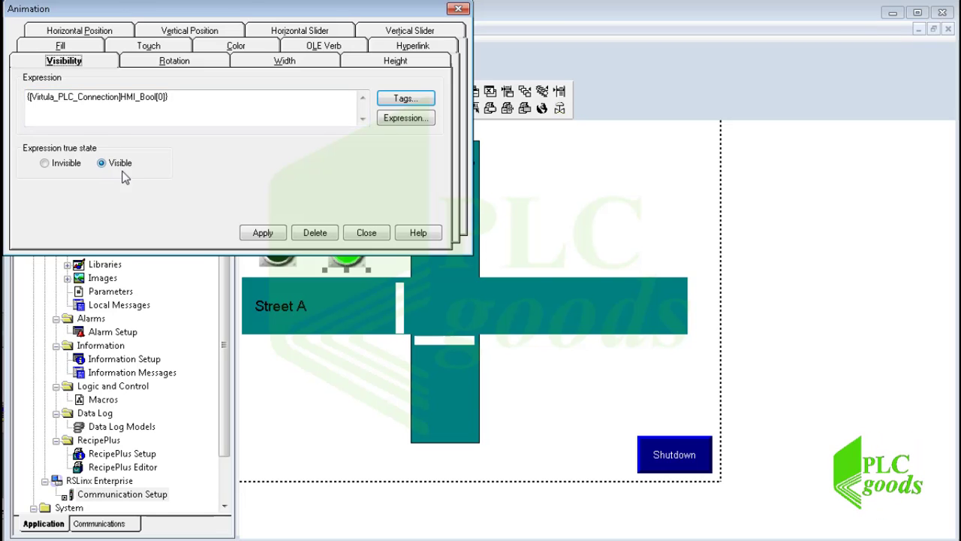
{"action": "left_click", "coordinate": [263, 233]}
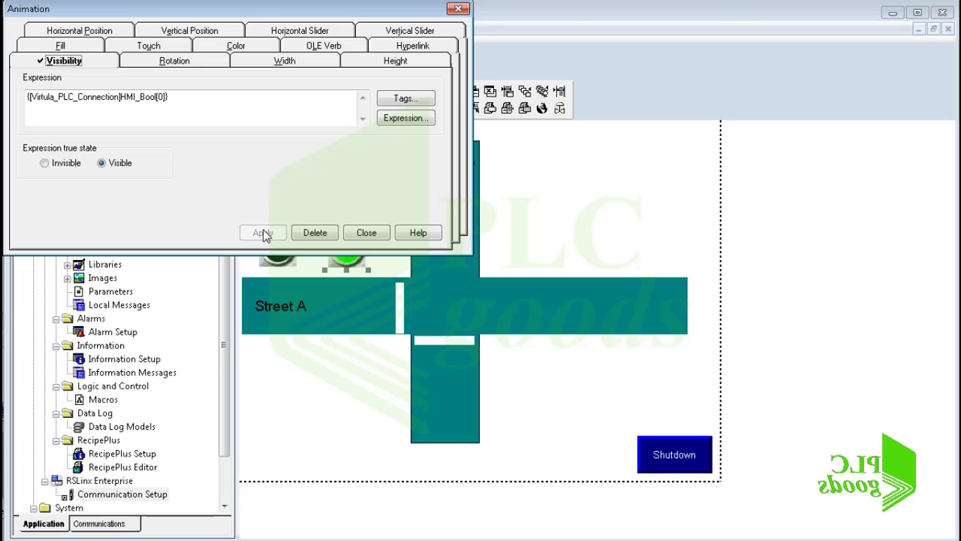
{"action": "left_click", "coordinate": [367, 233]}
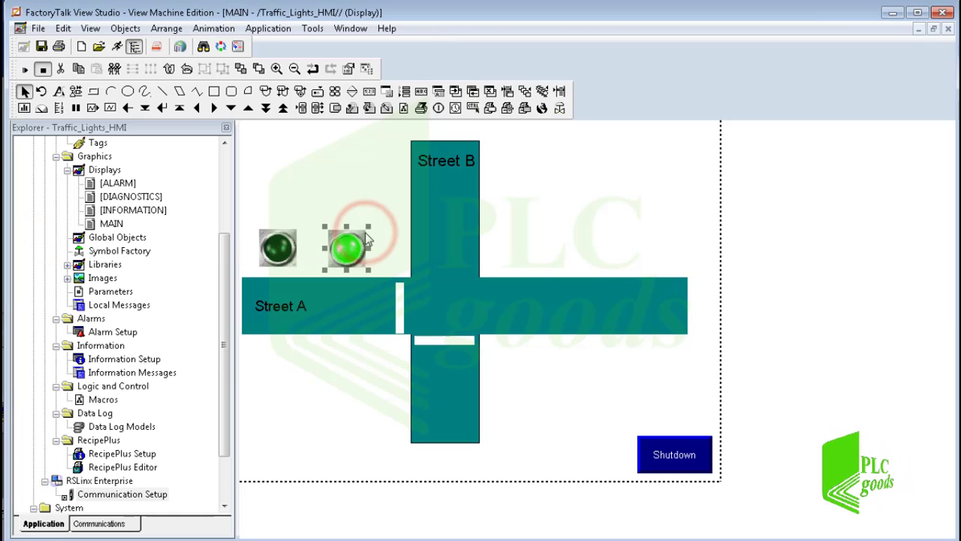
Assign HMI_Bool[0] as the unlit green light's visibility expression with true state Invisible, and apply the animation.
{"action": "left_click", "coordinate": [281, 258]}
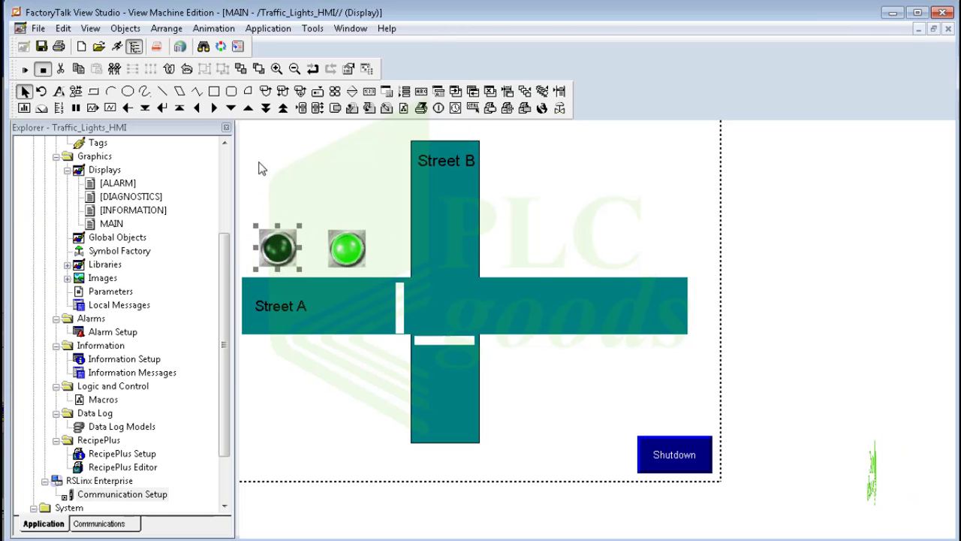
{"action": "left_click", "coordinate": [214, 29]}
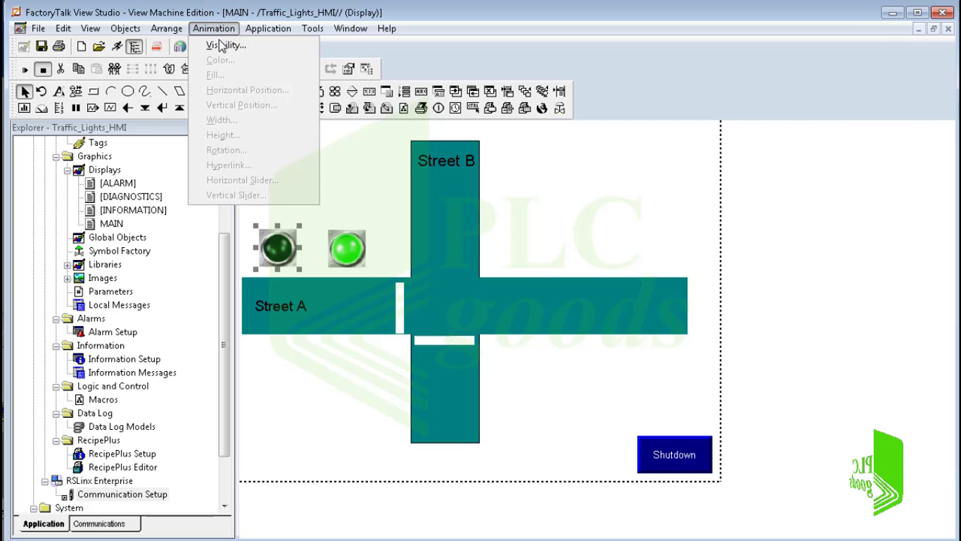
{"action": "left_click", "coordinate": [221, 43]}
{"action": "left_click", "coordinate": [396, 99]}
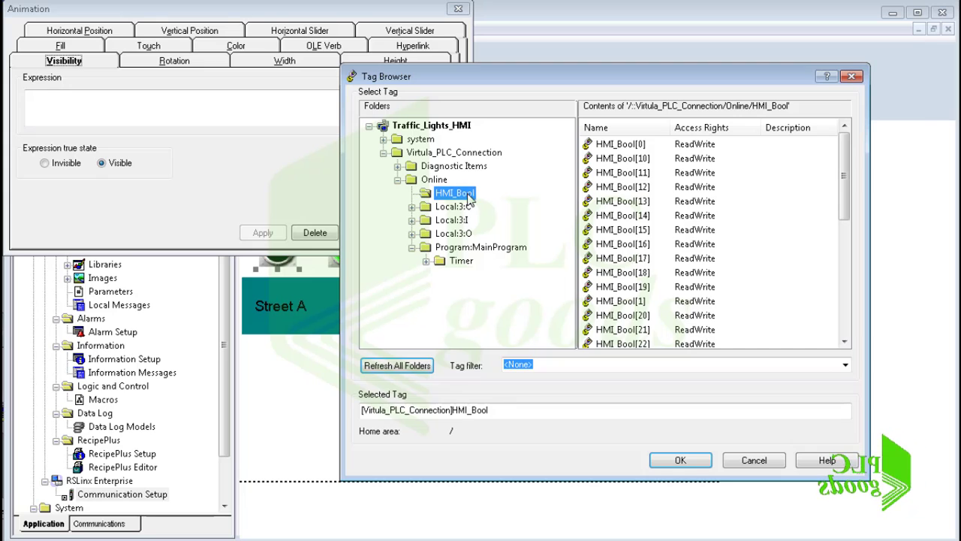
{"action": "double_click", "coordinate": [608, 144]}
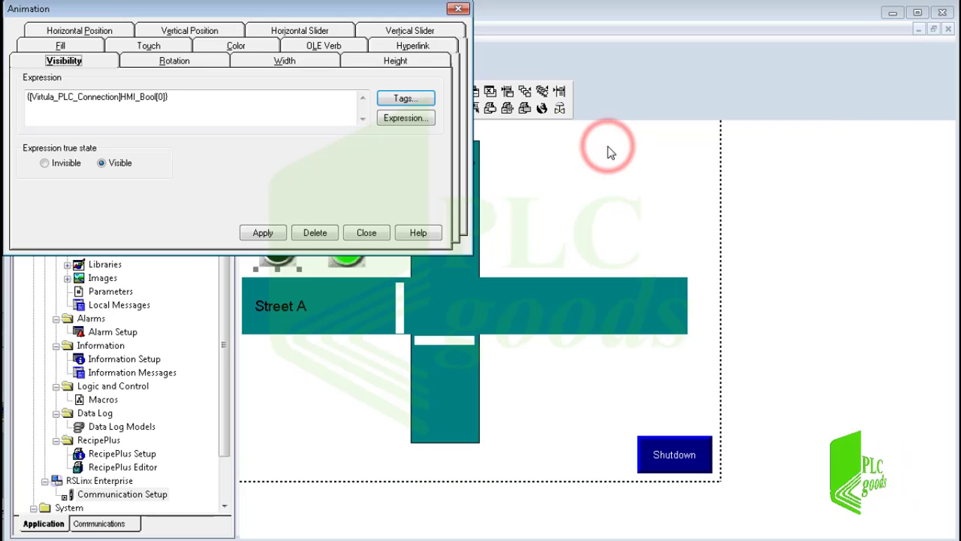
{"action": "left_click", "coordinate": [45, 165]}
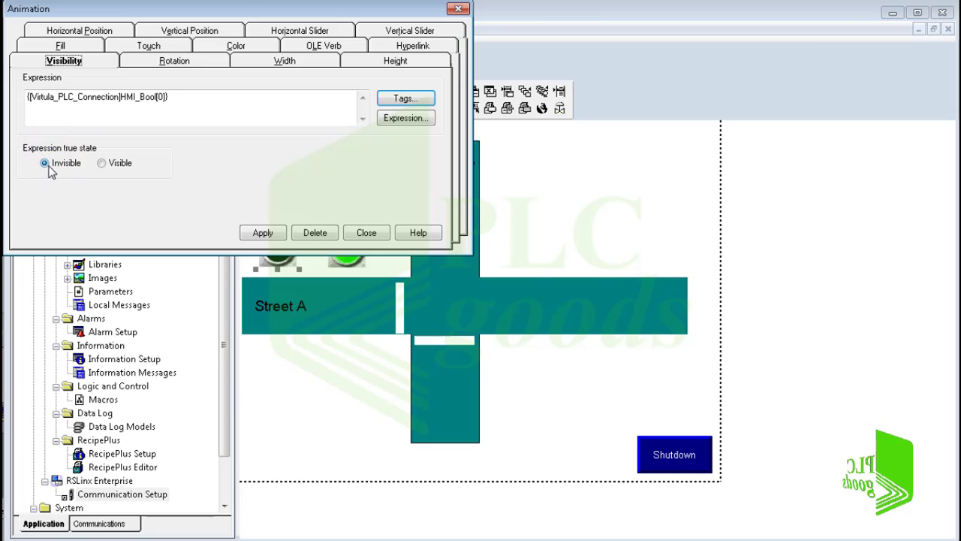
{"action": "left_click", "coordinate": [253, 233]}
{"action": "left_click", "coordinate": [366, 233]}
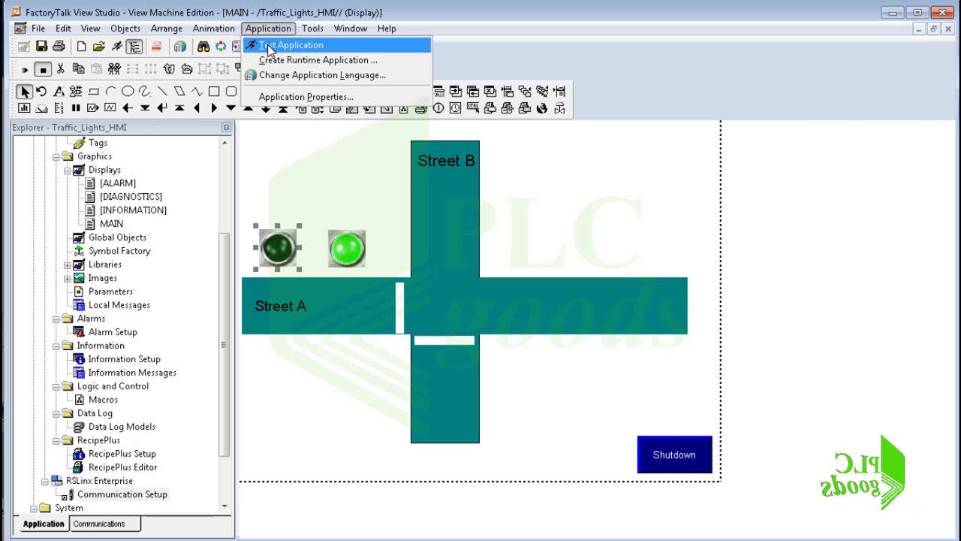
Start a test run of the application and allow UnpackMER.dll to make changes to the computer.
{"action": "left_click", "coordinate": [263, 43]}
{"action": "left_click", "coordinate": [409, 310]}
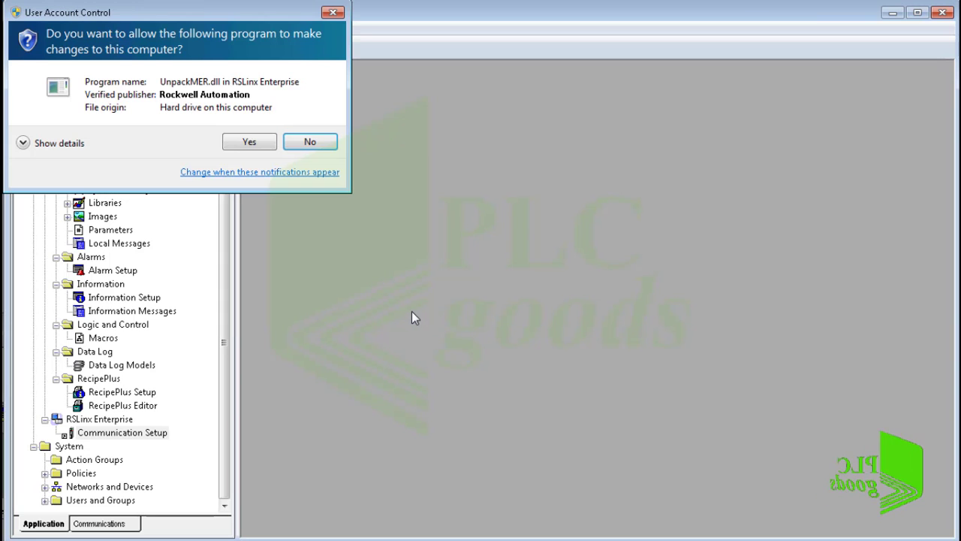
{"action": "left_click", "coordinate": [265, 144]}
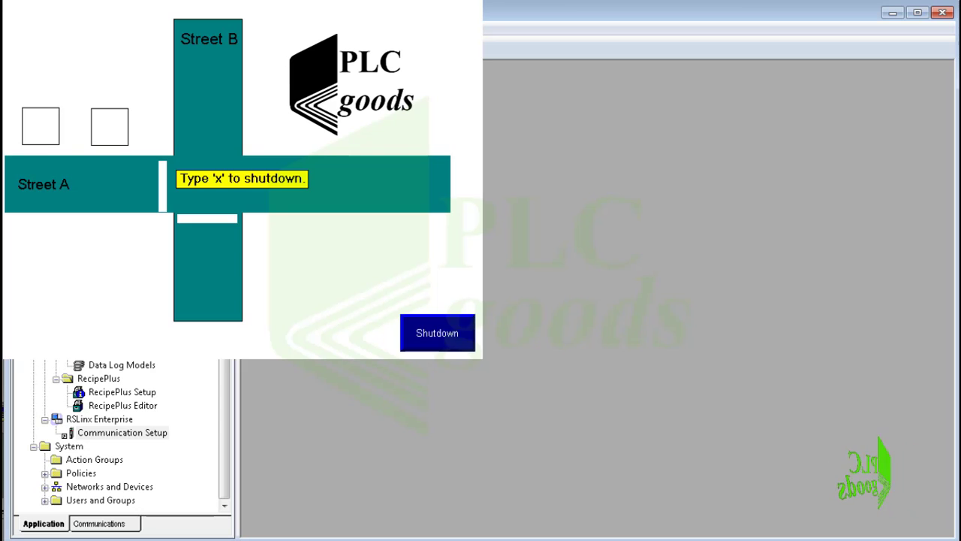
Switch to the Logix Emulate 5000 Chassis Monitor, toggle input 00 of the slot 3 module on and off, and shut down the test run.
{"action": "key", "text": "alt+Tab"}
{"action": "key", "text": "alt+Tab"}
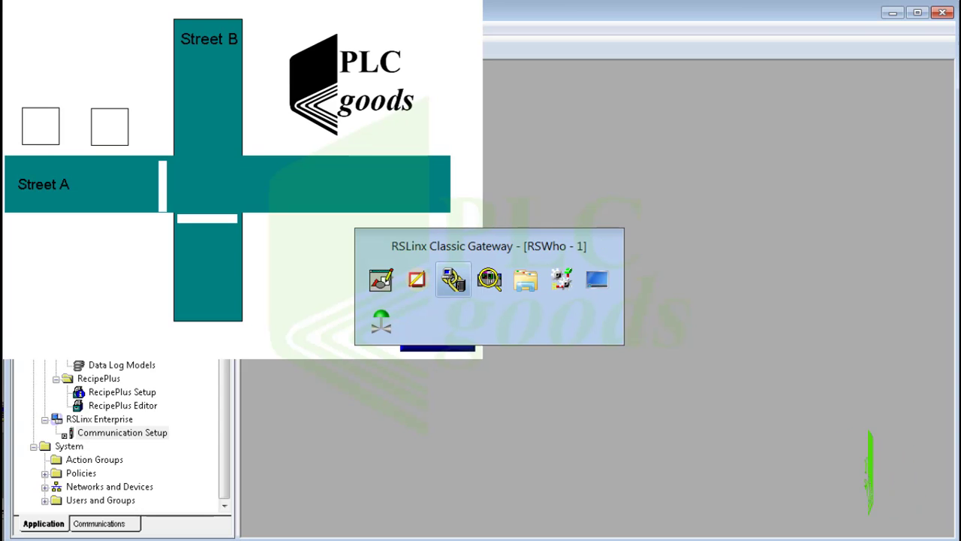
{"action": "key", "text": "alt+Tab"}
{"action": "left_click", "coordinate": [498, 167]}
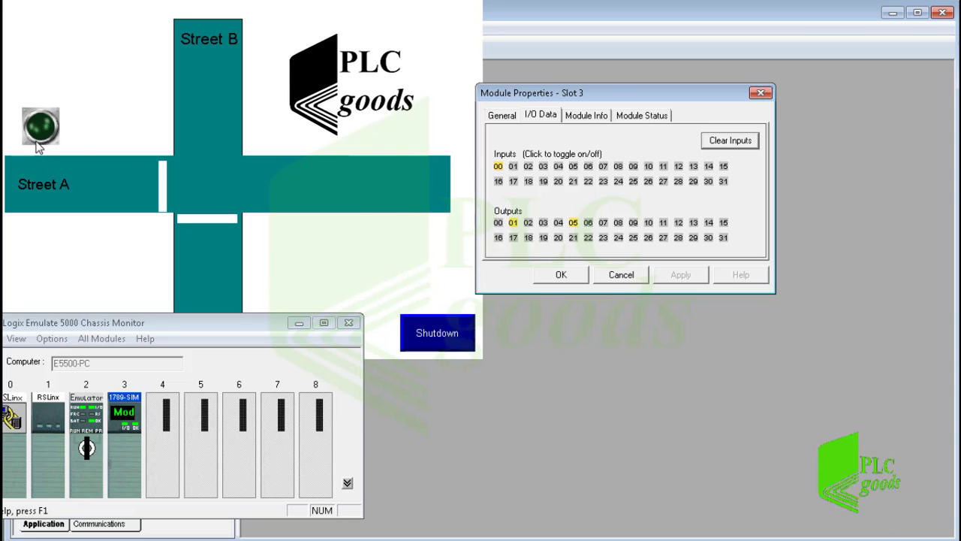
{"action": "left_click", "coordinate": [498, 167]}
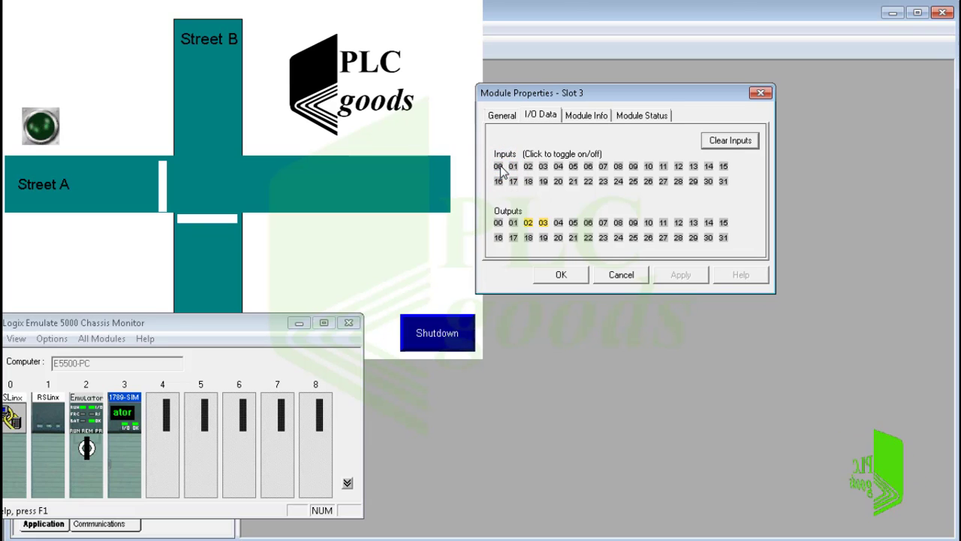
{"action": "left_click", "coordinate": [298, 323]}
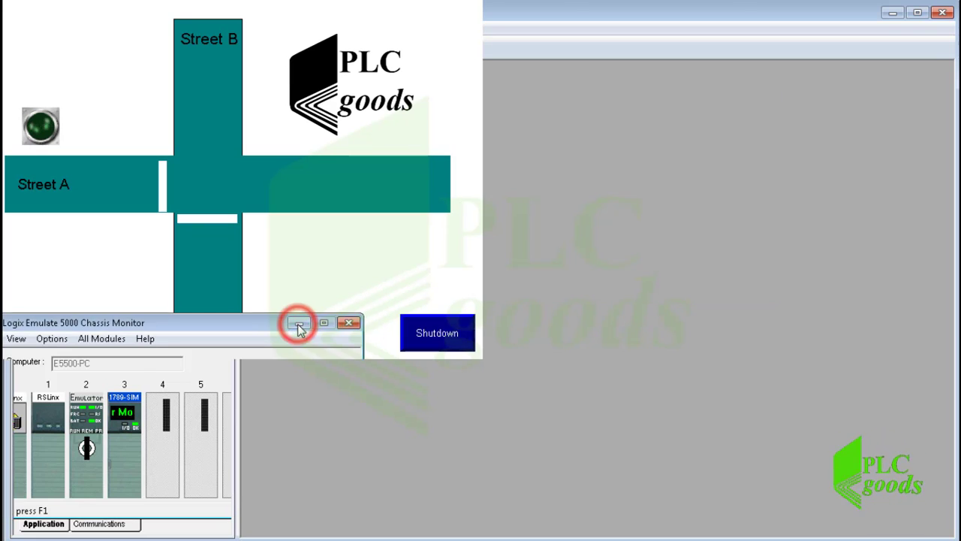
{"action": "left_click", "coordinate": [436, 335]}
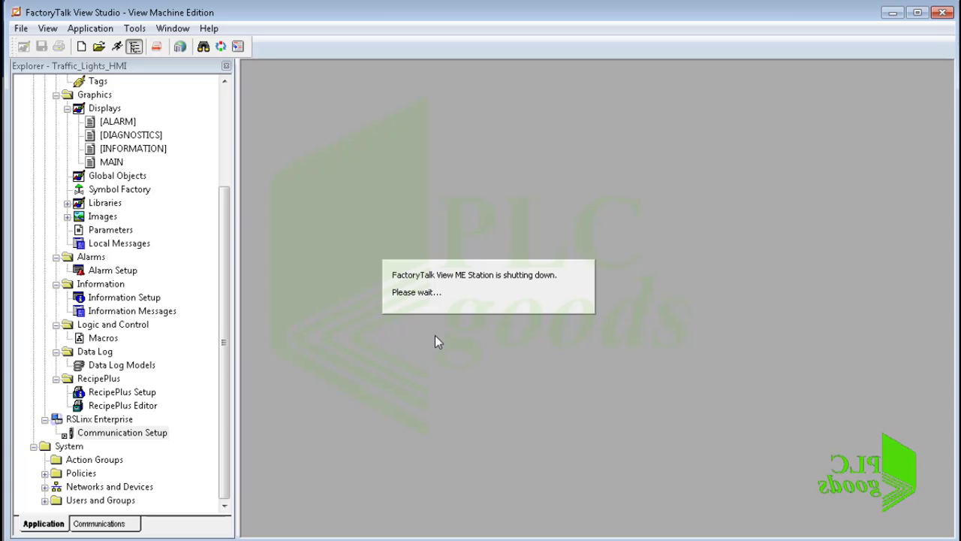
Reopen the MAIN display and overlap the lit and unlit green lights just above Street A's stop line.
{"action": "left_click", "coordinate": [101, 165]}
{"action": "double_click", "coordinate": [101, 165]}
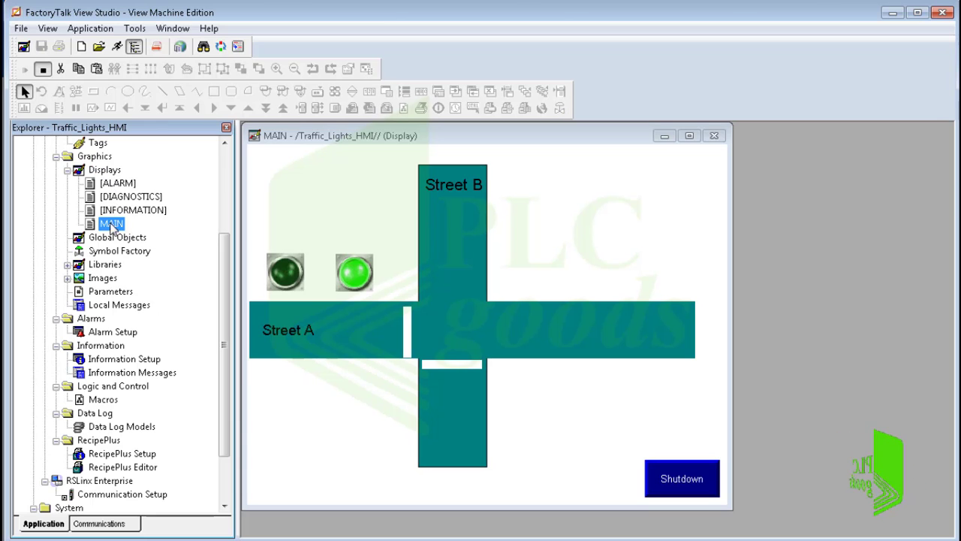
{"action": "left_click", "coordinate": [351, 279]}
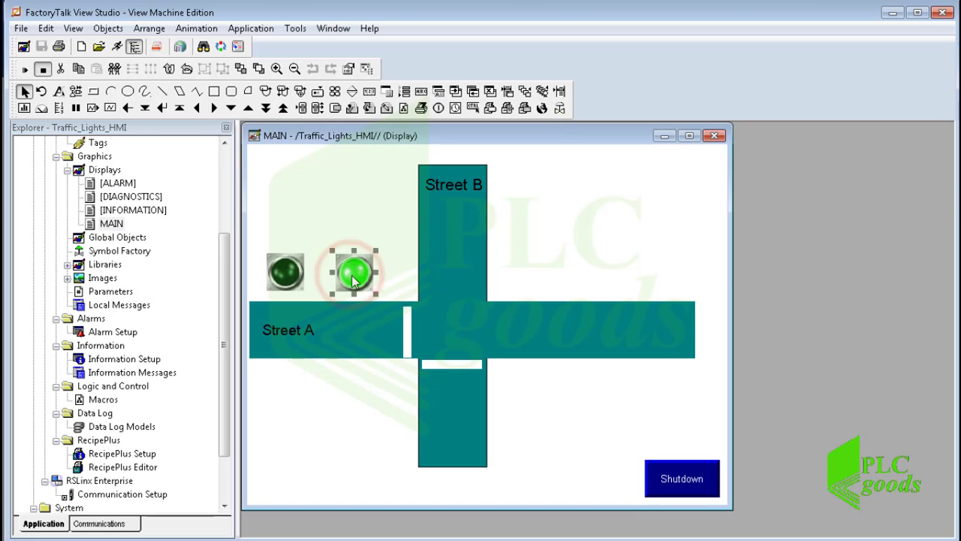
{"action": "left_click_drag", "start_coordinate": [350, 279], "coordinate": [383, 290]}
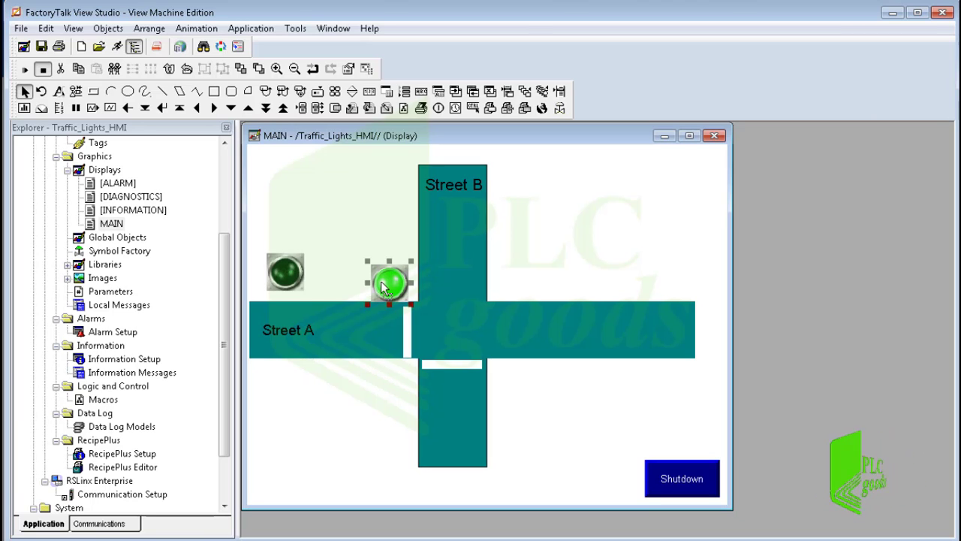
{"action": "left_click_drag", "start_coordinate": [299, 281], "coordinate": [376, 292]}
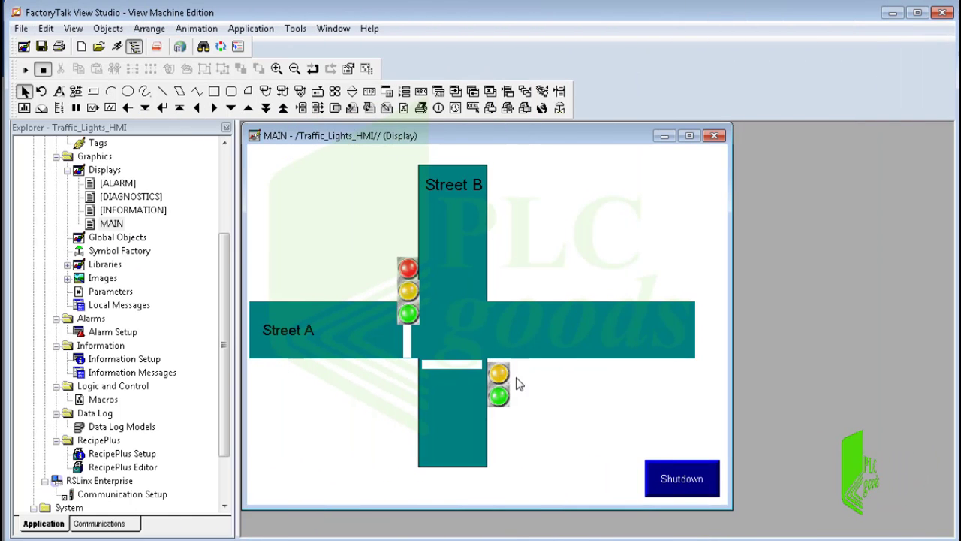
Paste a copy of Street B's lit amber light, place it beside the original and change its image to Pilot light (Red On).
{"action": "key", "text": "ctrl+v"}
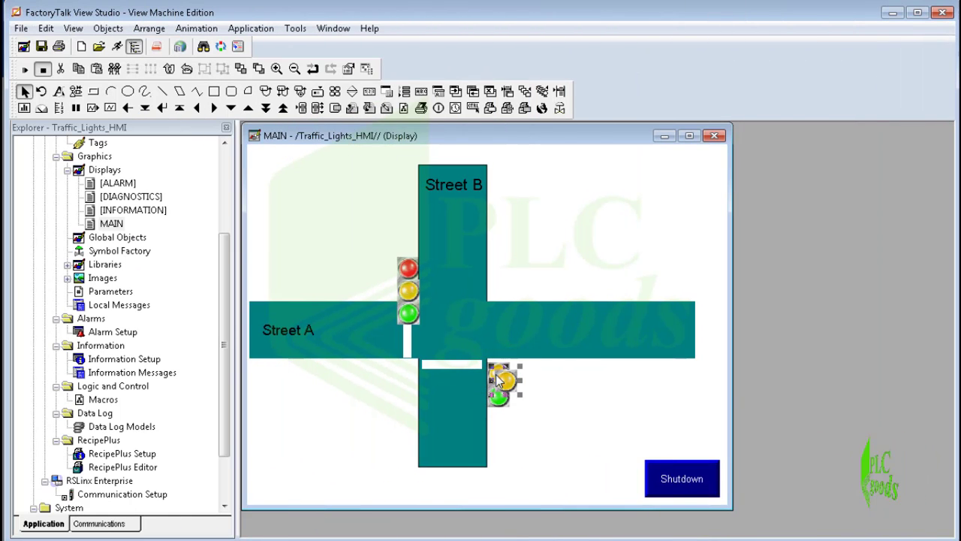
{"action": "left_click_drag", "start_coordinate": [513, 382], "coordinate": [530, 375]}
{"action": "double_click", "coordinate": [530, 376]}
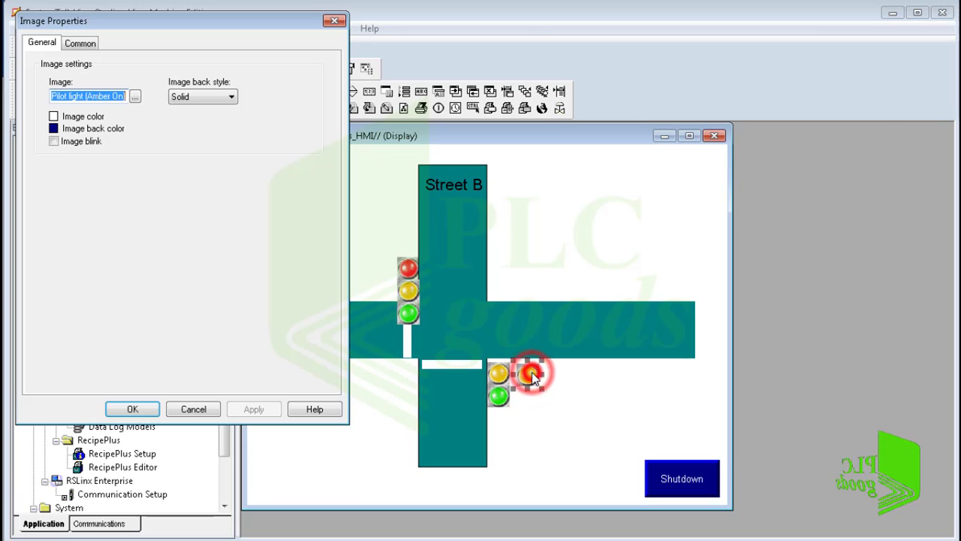
{"action": "left_click", "coordinate": [135, 96]}
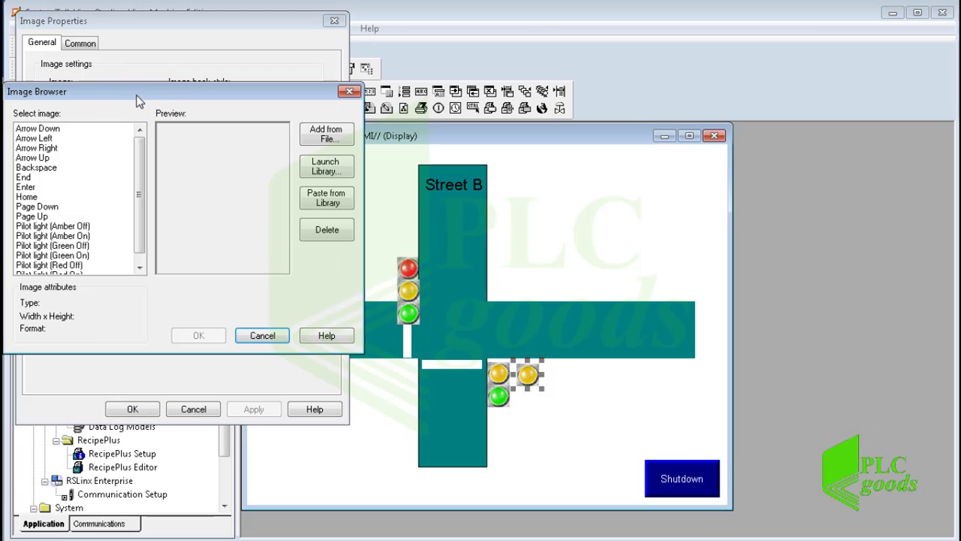
{"action": "left_click", "coordinate": [327, 167]}
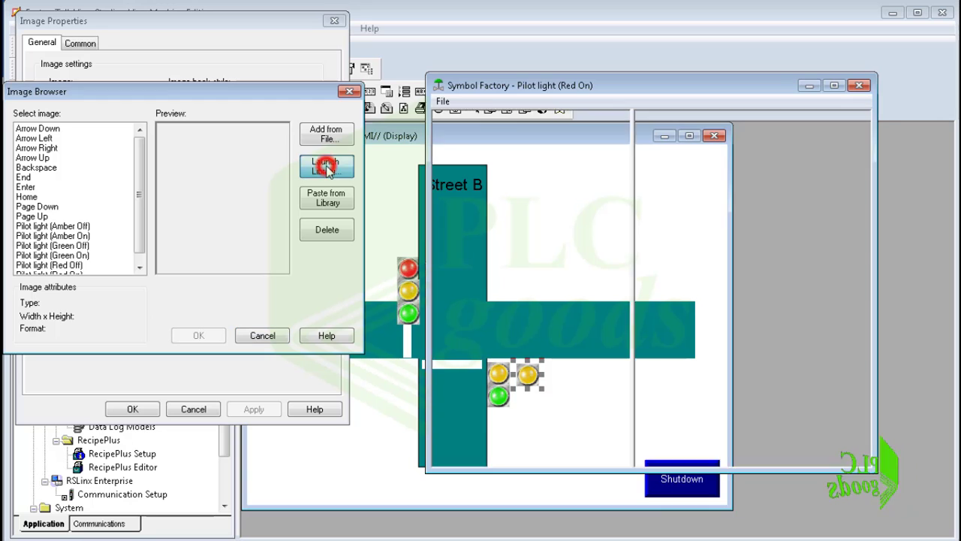
{"action": "double_click", "coordinate": [658, 154]}
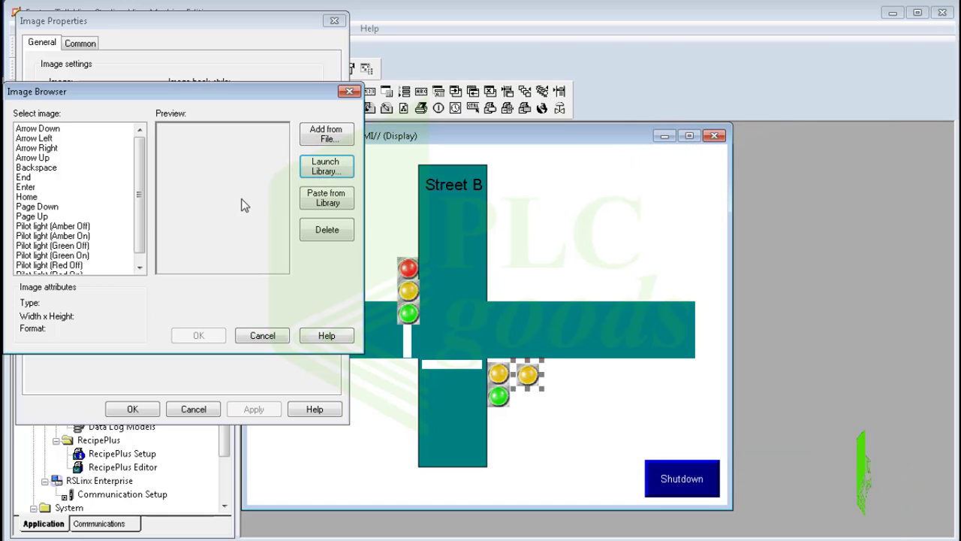
{"action": "left_click_drag", "start_coordinate": [140, 223], "coordinate": [140, 234]}
{"action": "left_click", "coordinate": [78, 265]}
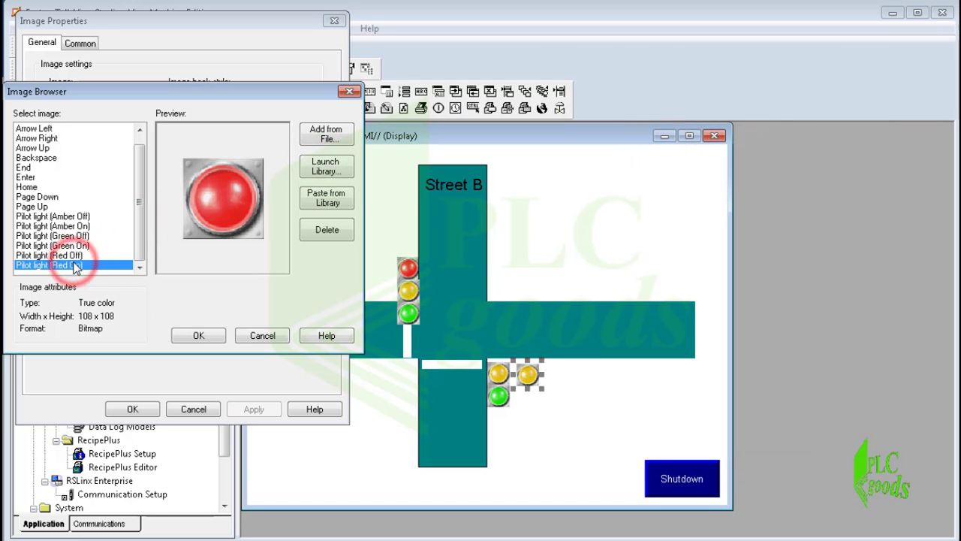
{"action": "left_click", "coordinate": [197, 335]}
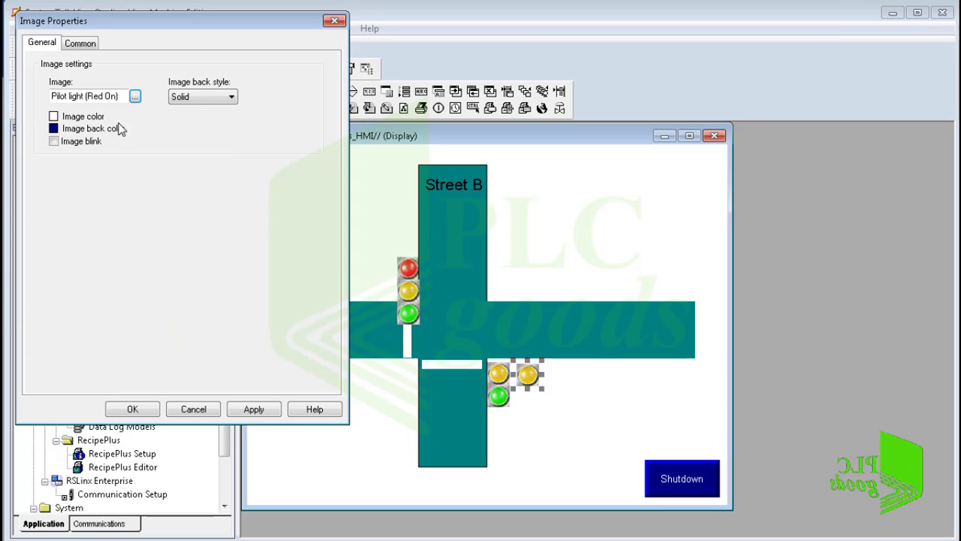
Set the new red pilot light's height and width to 30.
{"action": "left_click", "coordinate": [80, 42]}
{"action": "double_click", "coordinate": [66, 92]}
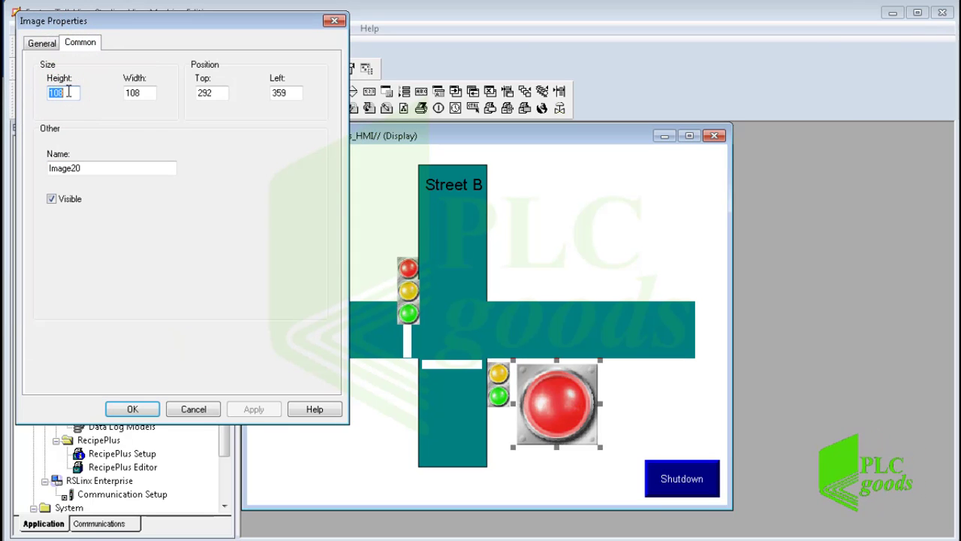
{"action": "type", "text": "30"}
{"action": "double_click", "coordinate": [135, 92]}
{"action": "type", "text": "30"}
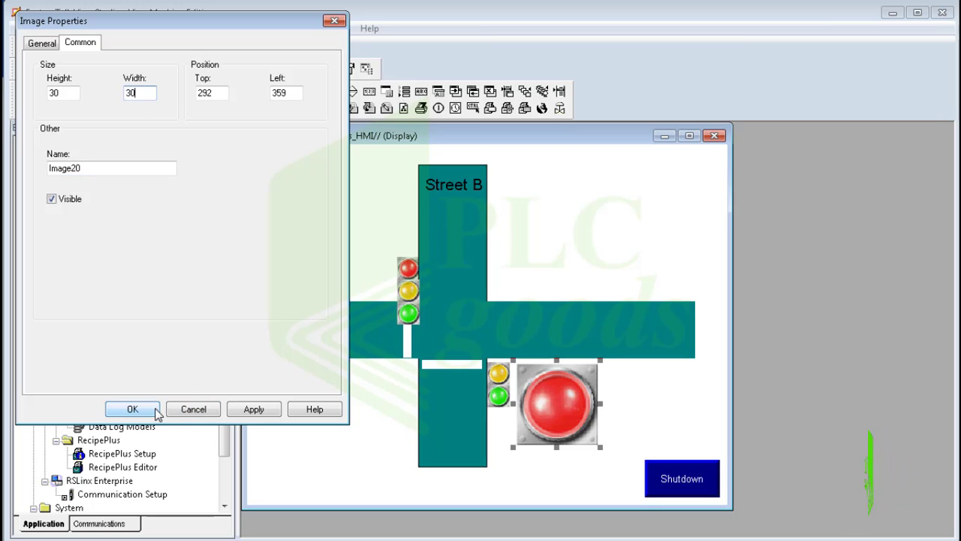
{"action": "left_click", "coordinate": [133, 409]}
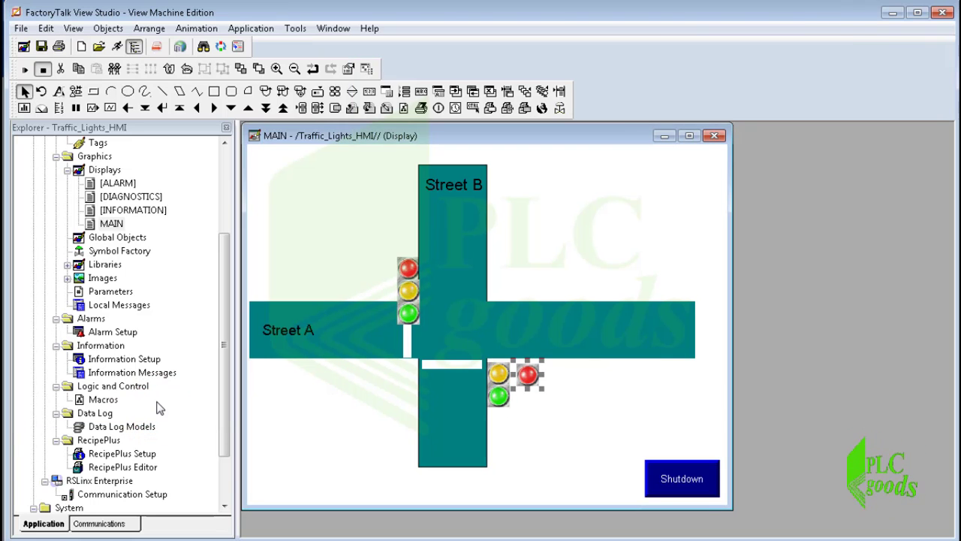
Open the tag browser from the new red light's visibility animation.
{"action": "left_click", "coordinate": [197, 28]}
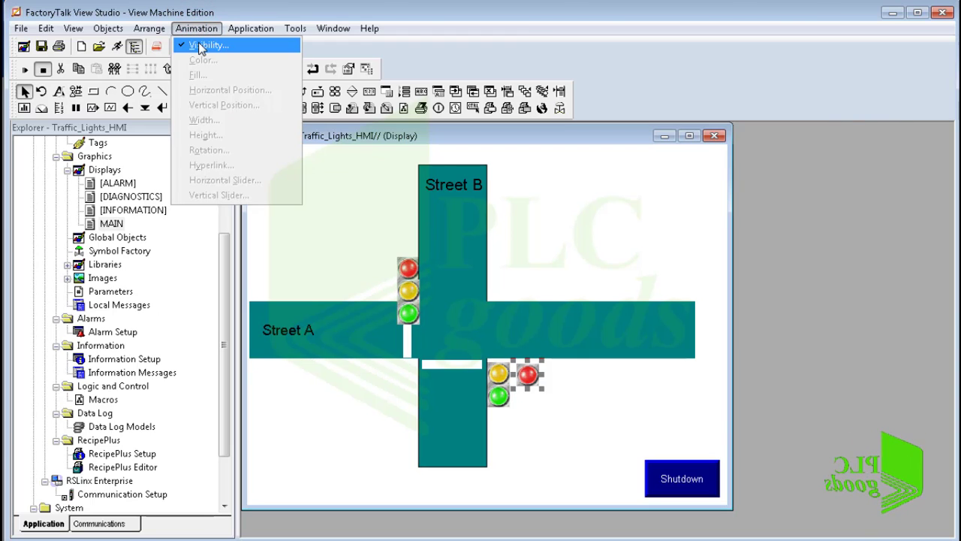
{"action": "left_click", "coordinate": [203, 43]}
{"action": "left_click", "coordinate": [385, 101]}
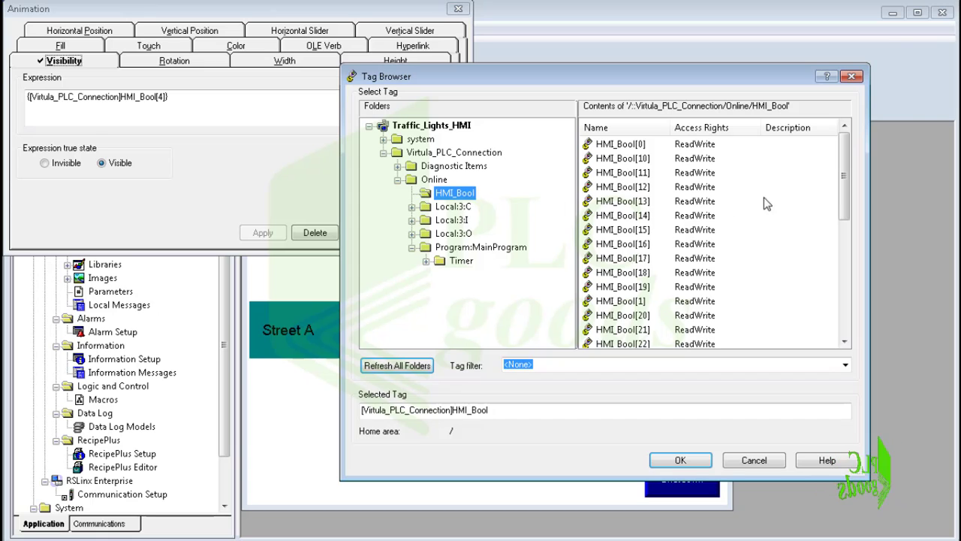
Switch to RSLogix 5000, look up the HMI_Bool address of HMI_RedB in HMI_Routine, and return to the tag browser.
{"action": "key", "text": "alt+Tab"}
{"action": "key", "text": "alt+Tab"}
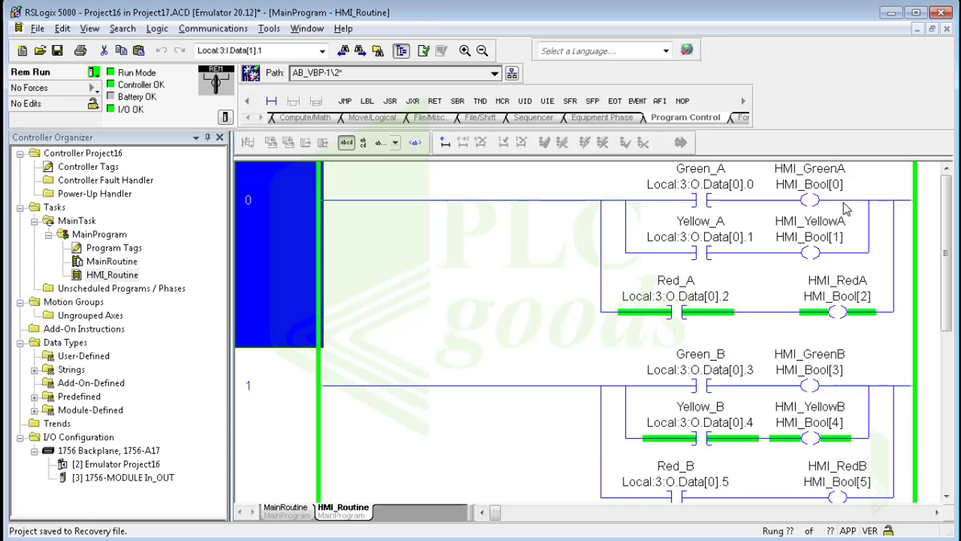
{"action": "left_click", "coordinate": [829, 483]}
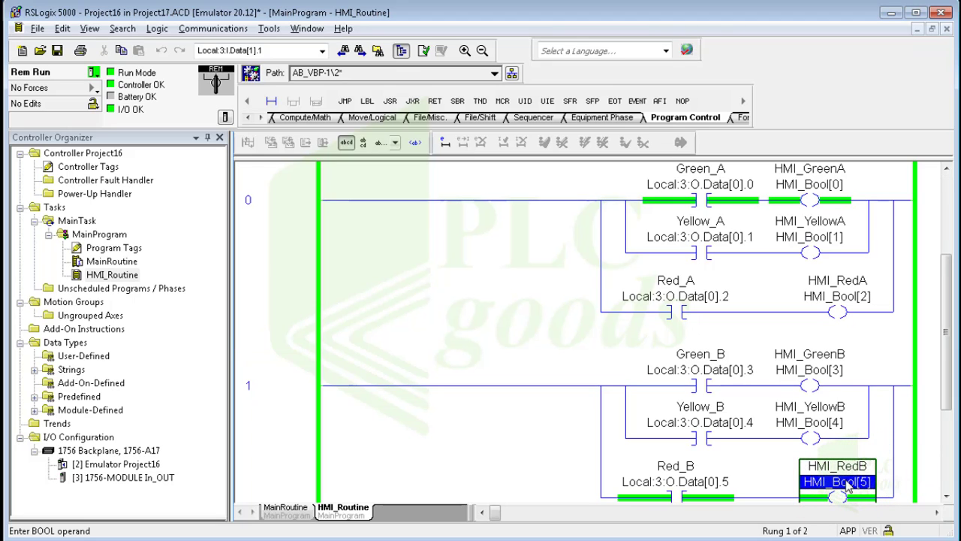
{"action": "key", "text": "alt+Tab"}
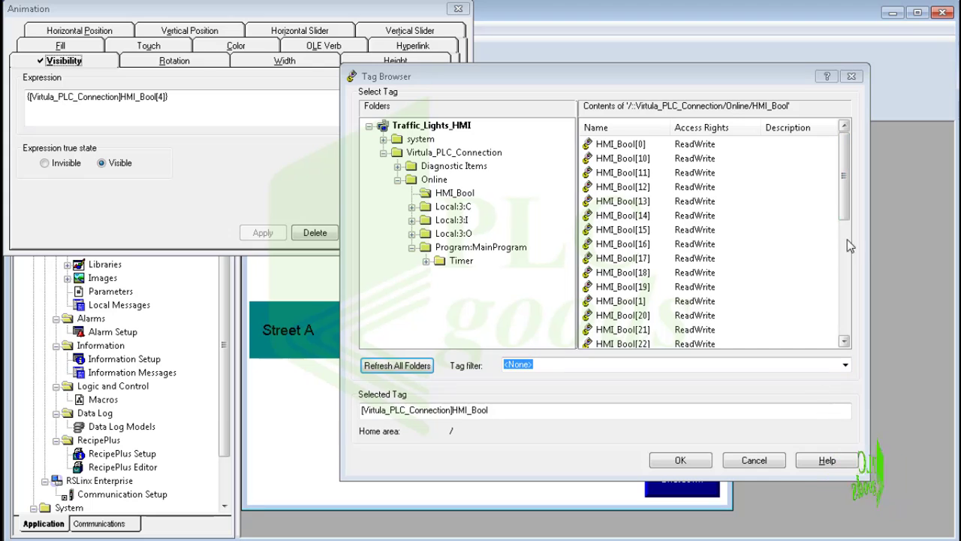
Assign [Virtula_PLC_Connection]HMI_Bool[5] to the new red light's visibility expression, remove the old tag and apply the animation.
{"action": "left_click_drag", "start_coordinate": [843, 188], "coordinate": [768, 306]}
{"action": "left_click", "coordinate": [618, 274]}
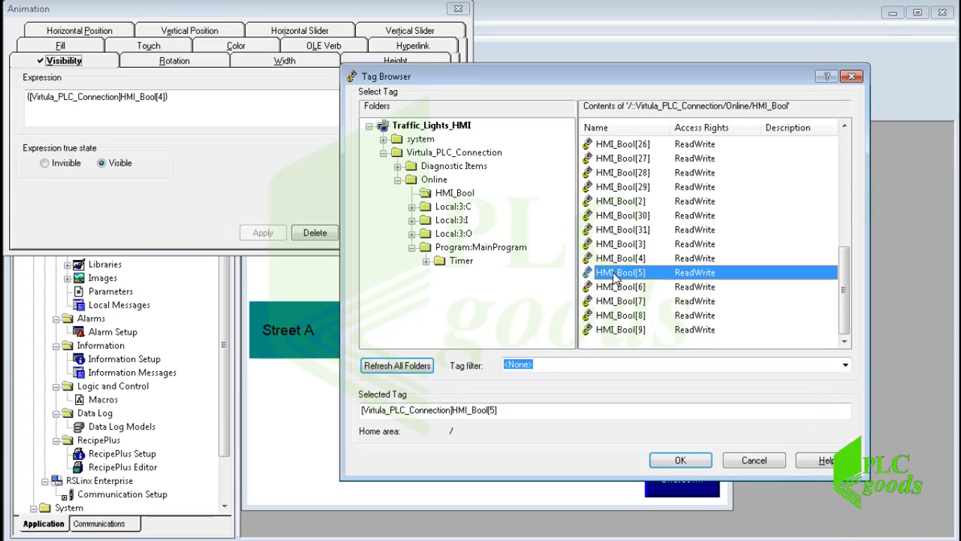
{"action": "double_click", "coordinate": [617, 274]}
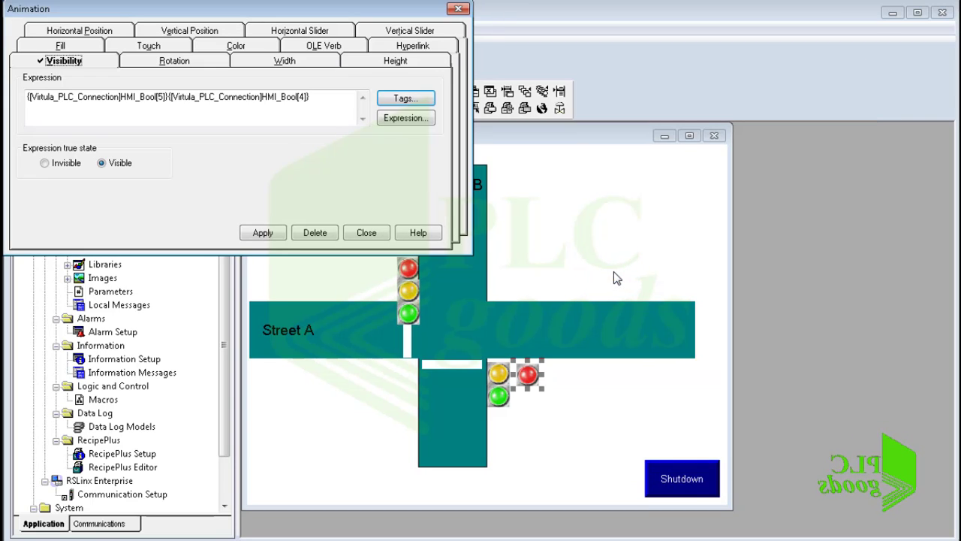
{"action": "left_click_drag", "start_coordinate": [313, 99], "coordinate": [168, 93]}
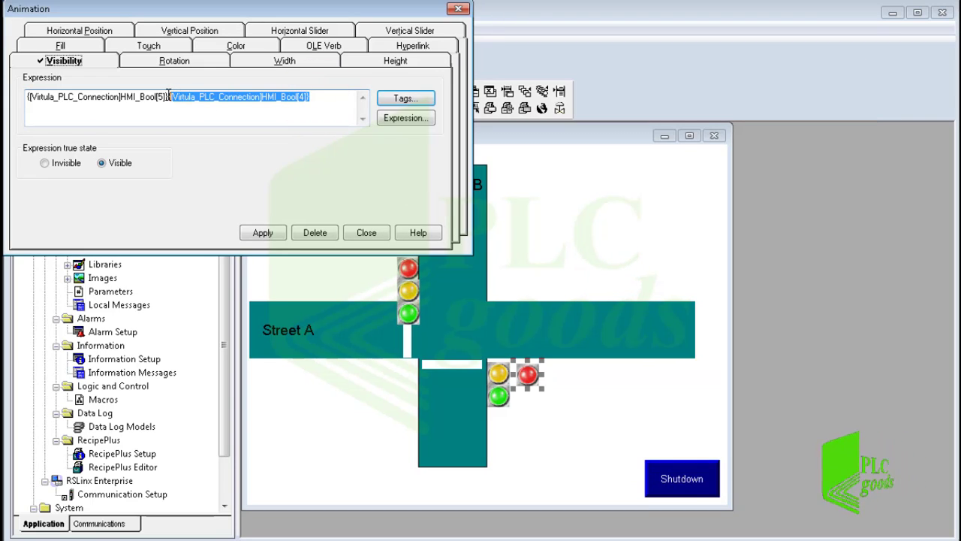
{"action": "key", "text": "Delete"}
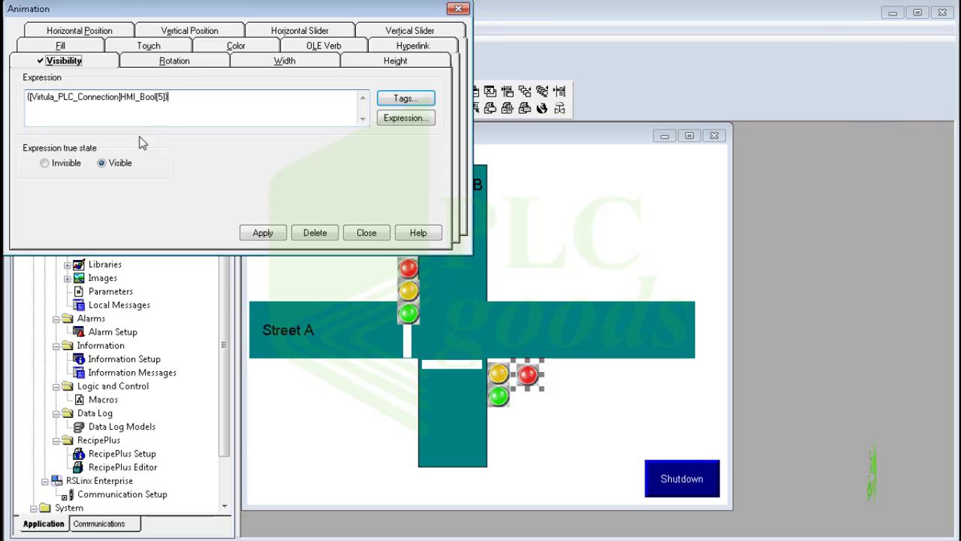
{"action": "left_click", "coordinate": [259, 233]}
{"action": "left_click", "coordinate": [359, 233]}
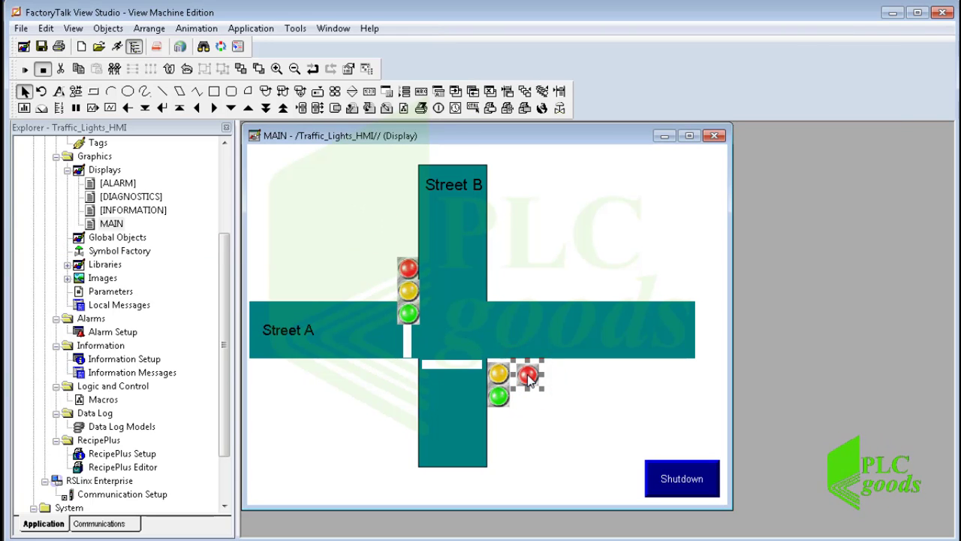
Place a copy of Street B's lit red light beside the original and change its image to Pilot light (Red Off).
{"action": "mouse_move", "coordinate": [539, 378]}
{"action": "left_mouse_down"}
{"action": "mouse_move", "coordinate": [552, 386]}
{"action": "mouse_move", "coordinate": [556, 377]}
{"action": "left_mouse_up"}
{"action": "double_click", "coordinate": [555, 378]}
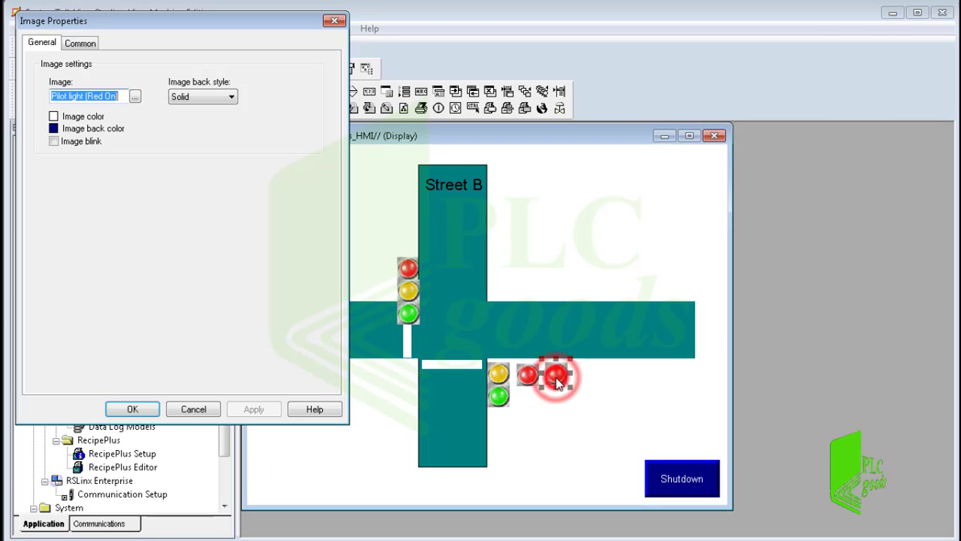
{"action": "left_click", "coordinate": [135, 98]}
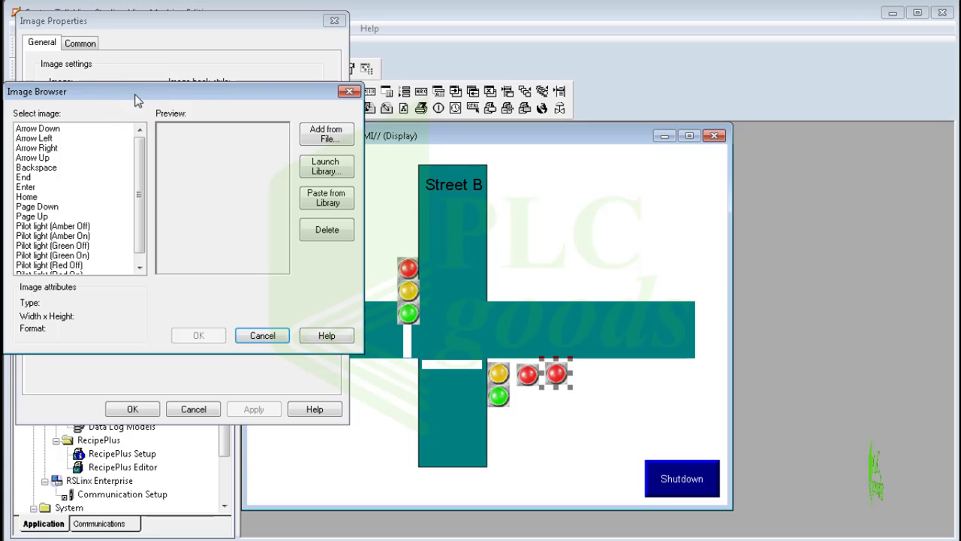
{"action": "left_click", "coordinate": [125, 214]}
{"action": "left_click", "coordinate": [74, 265]}
{"action": "left_click", "coordinate": [197, 335]}
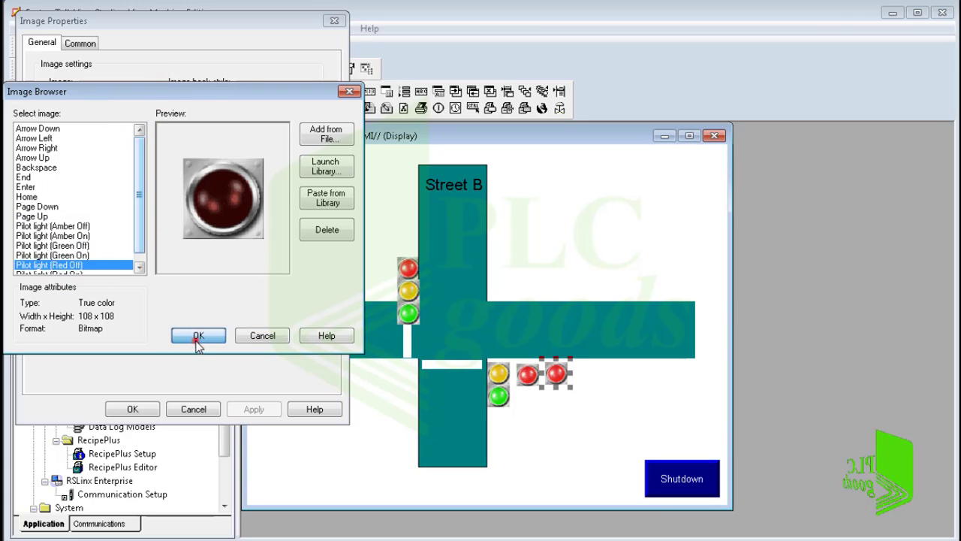
Set the unlit red pilot light's height and width to 30.
{"action": "left_click", "coordinate": [80, 43]}
{"action": "double_click", "coordinate": [61, 92]}
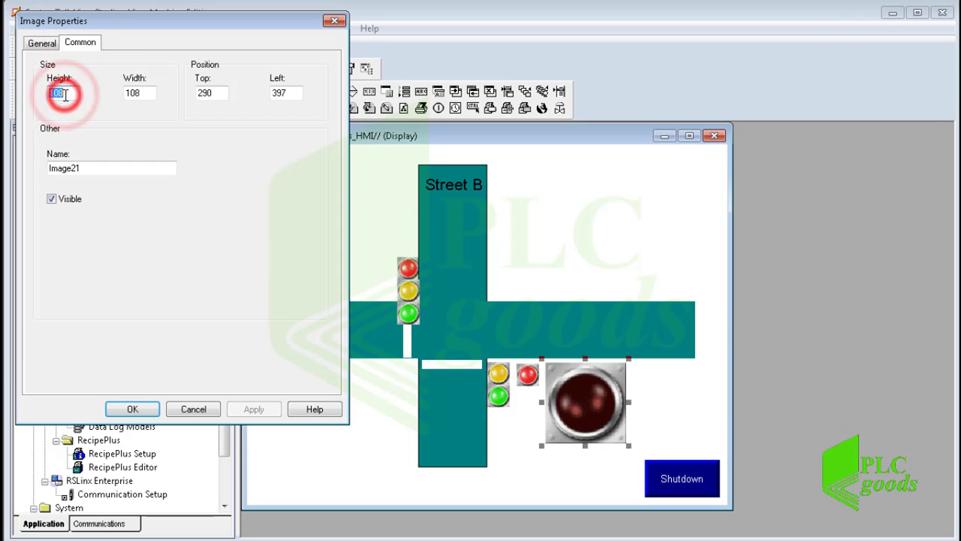
{"action": "type", "text": "30"}
{"action": "double_click", "coordinate": [131, 92]}
{"action": "type", "text": "3"}
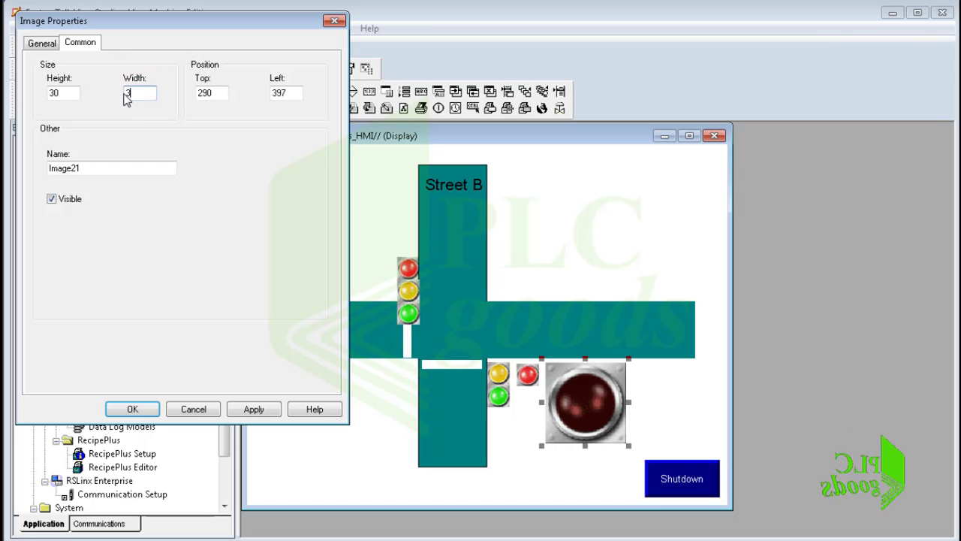
{"action": "type", "text": "0"}
{"action": "left_click", "coordinate": [132, 409]}
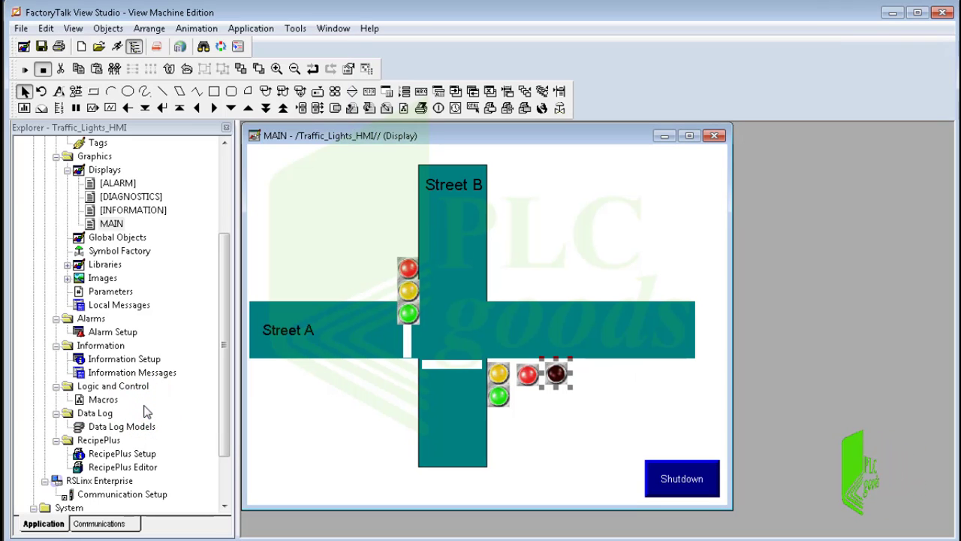
Set the unlit red light's visibility animation to Invisible when the HMI_Bool[5] expression is true.
{"action": "left_click", "coordinate": [196, 28]}
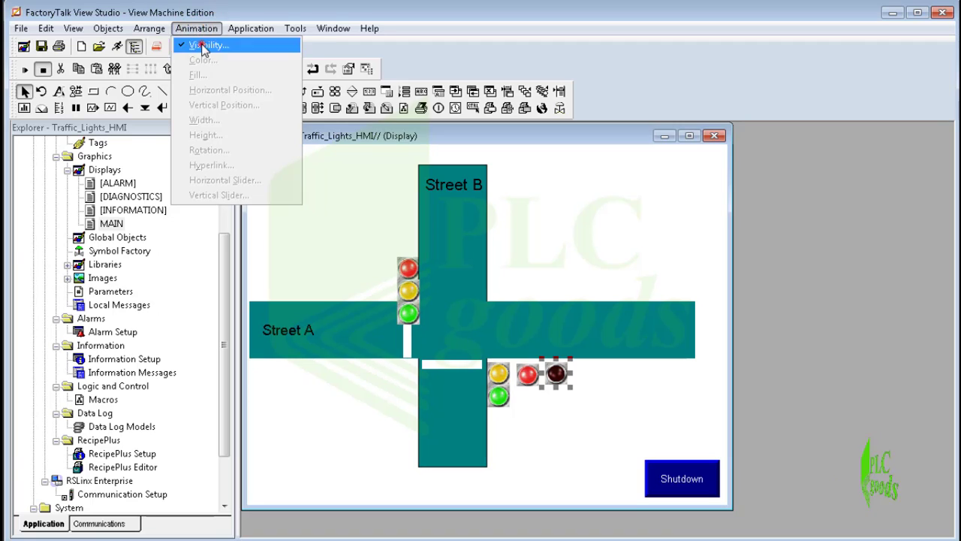
{"action": "left_click", "coordinate": [208, 43]}
{"action": "left_click_drag", "start_coordinate": [188, 98], "coordinate": [15, 100]}
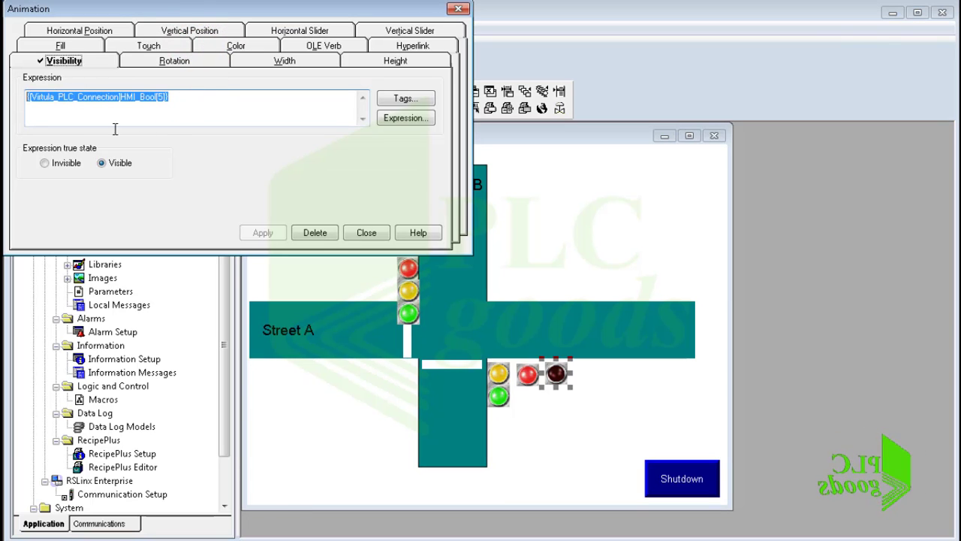
{"action": "left_click", "coordinate": [44, 163]}
{"action": "left_click", "coordinate": [259, 232]}
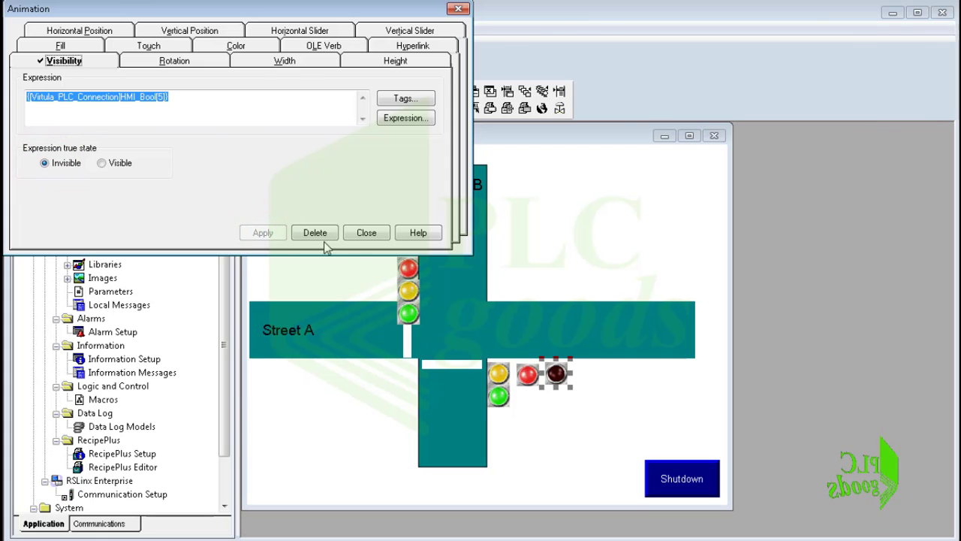
{"action": "left_click", "coordinate": [362, 233]}
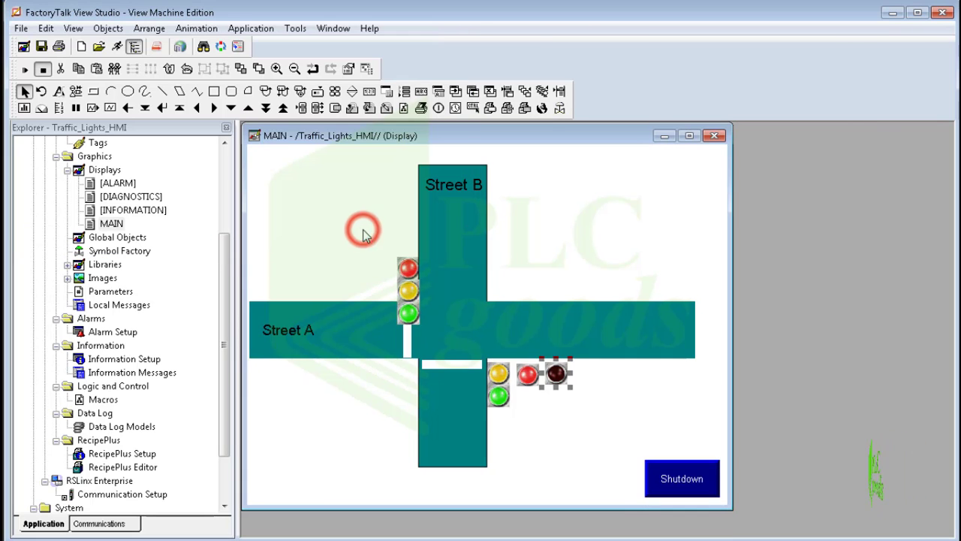
Show the grid on the MAIN display and turn on snapping to it.
{"action": "left_click", "coordinate": [73, 28]}
{"action": "left_click", "coordinate": [96, 184]}
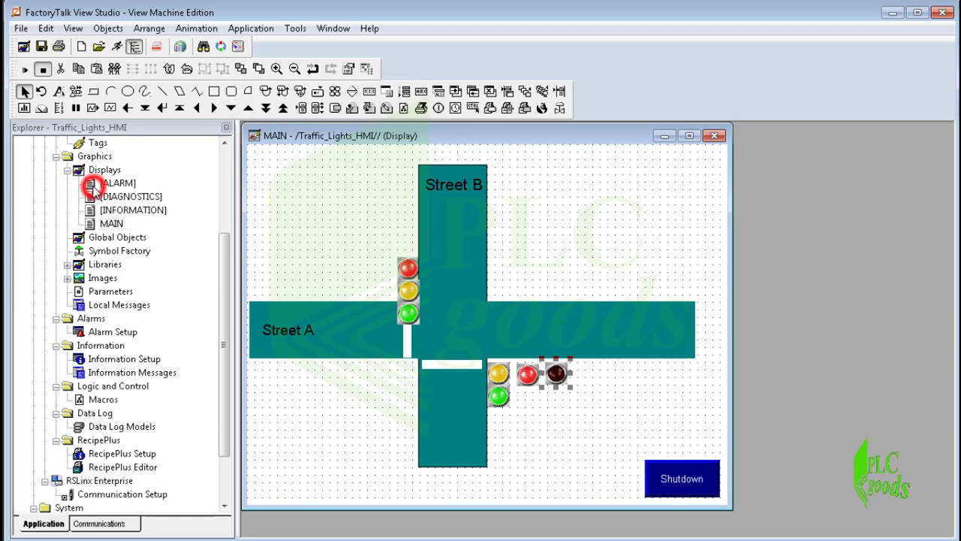
{"action": "left_click", "coordinate": [73, 28]}
{"action": "left_click", "coordinate": [99, 201]}
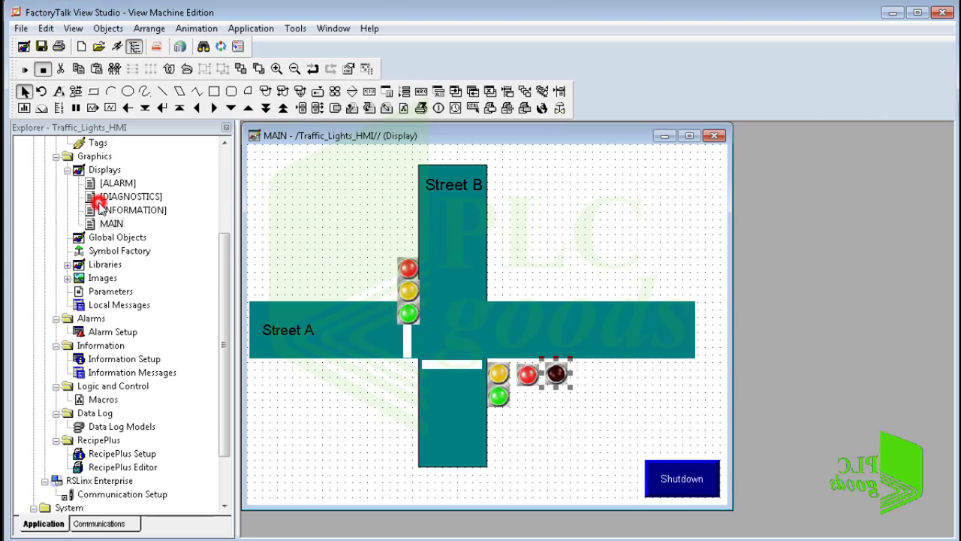
Stack both Street B red lights directly above the amber light and send the unlit one to the back.
{"action": "left_click_drag", "start_coordinate": [521, 379], "coordinate": [498, 359]}
{"action": "right_click", "coordinate": [499, 359]}
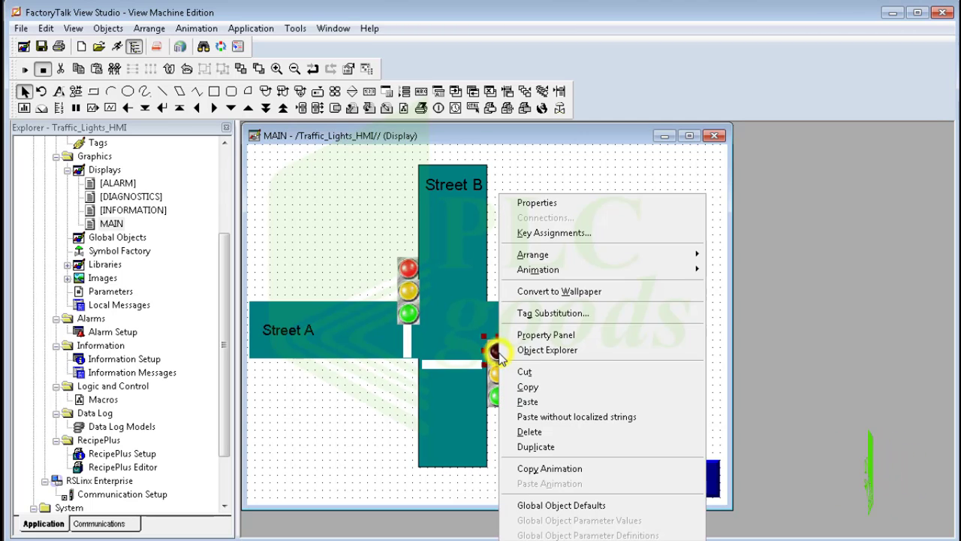
{"action": "mouse_move", "coordinate": [636, 257]}
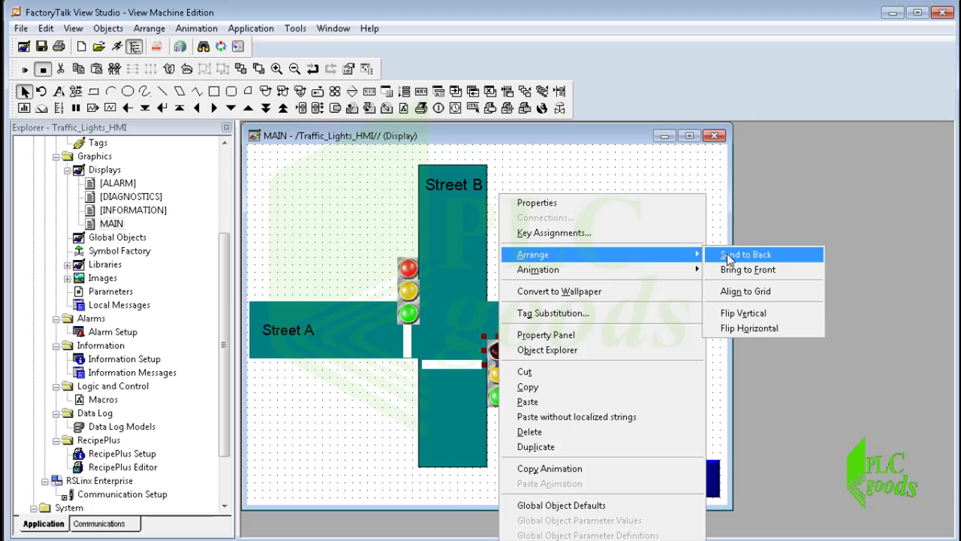
{"action": "left_click", "coordinate": [729, 256]}
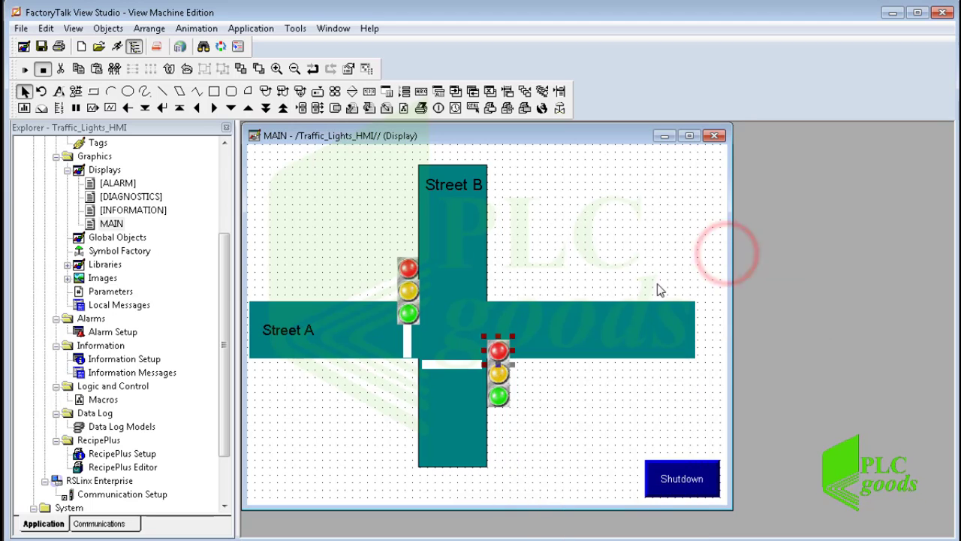
{"action": "left_click", "coordinate": [519, 364]}
Start a test run of the MAIN display and switch to the RSLogix Emulate 5000 Chassis Monitor.
{"action": "left_click", "coordinate": [24, 70]}
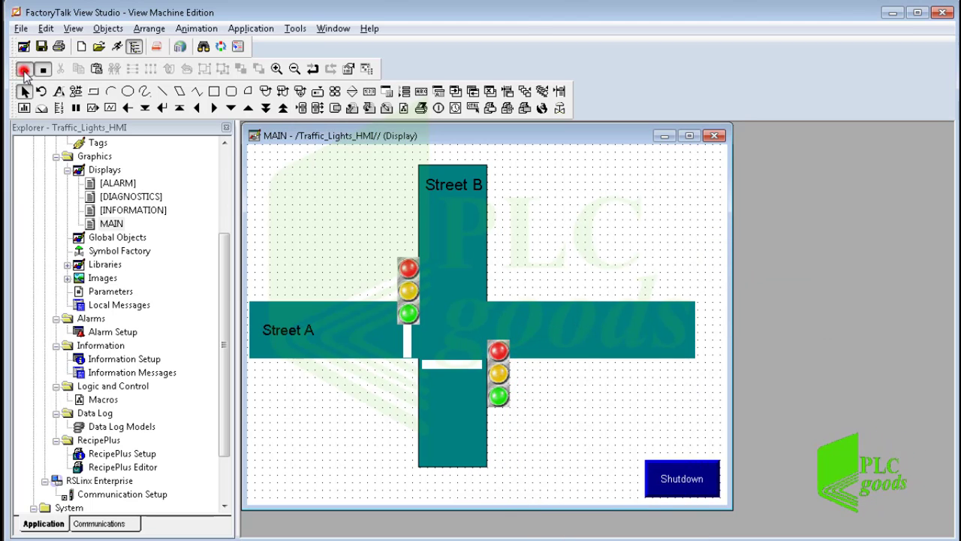
{"action": "key", "text": "alt+Tab"}
{"action": "key", "text": "alt+Tab"}
{"action": "key", "text": "alt+Tab"}
{"action": "key", "text": "alt+Tab"}
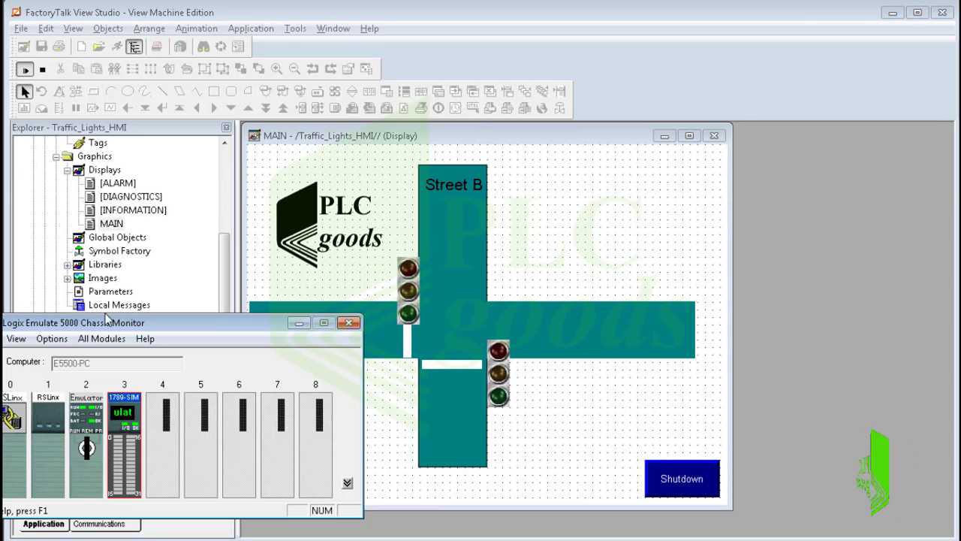
Open the I/O data of the 1789-SIM module in slot 3 and arrange the windows clear of the traffic lights.
{"action": "left_click_drag", "start_coordinate": [103, 323], "coordinate": [132, 355]}
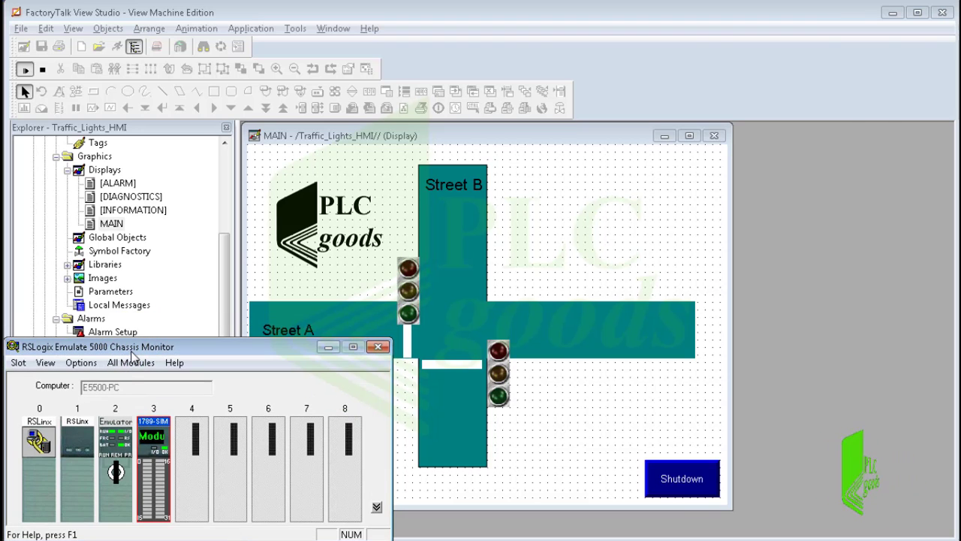
{"action": "right_click", "coordinate": [154, 476]}
{"action": "left_click", "coordinate": [173, 489]}
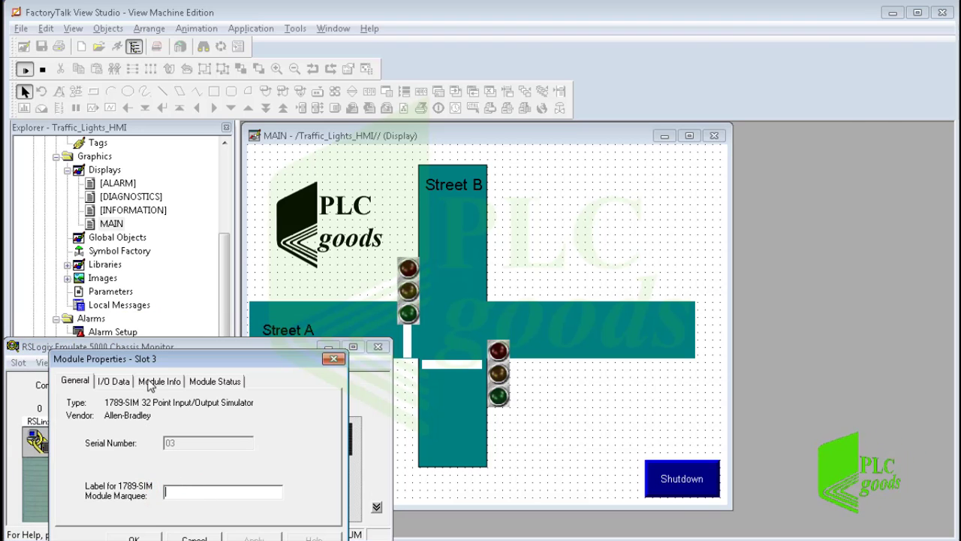
{"action": "left_click_drag", "start_coordinate": [154, 359], "coordinate": [673, 91]}
{"action": "left_click", "coordinate": [635, 113]}
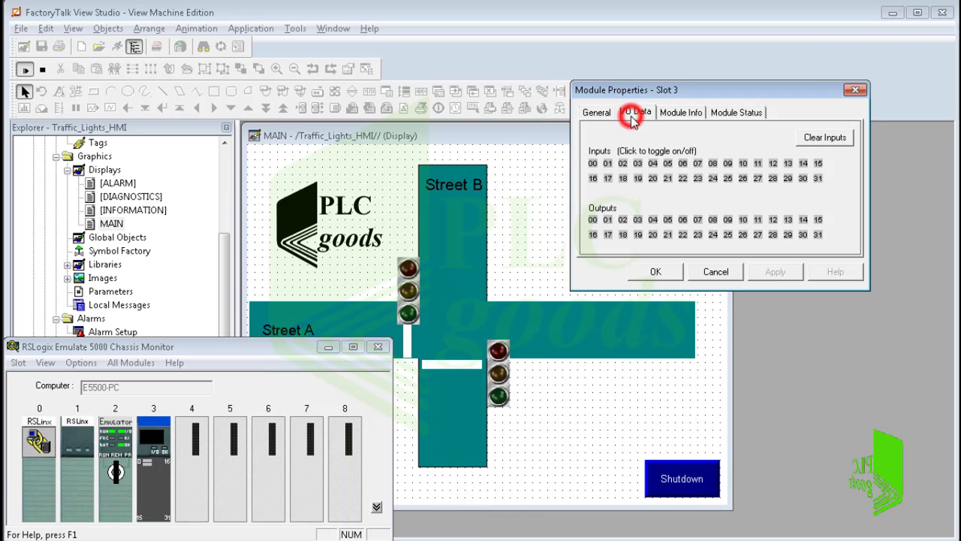
Test the traffic lights by switching simulator input 00 on and off and toggling input 01.
{"action": "left_click", "coordinate": [593, 164]}
{"action": "left_click", "coordinate": [825, 138]}
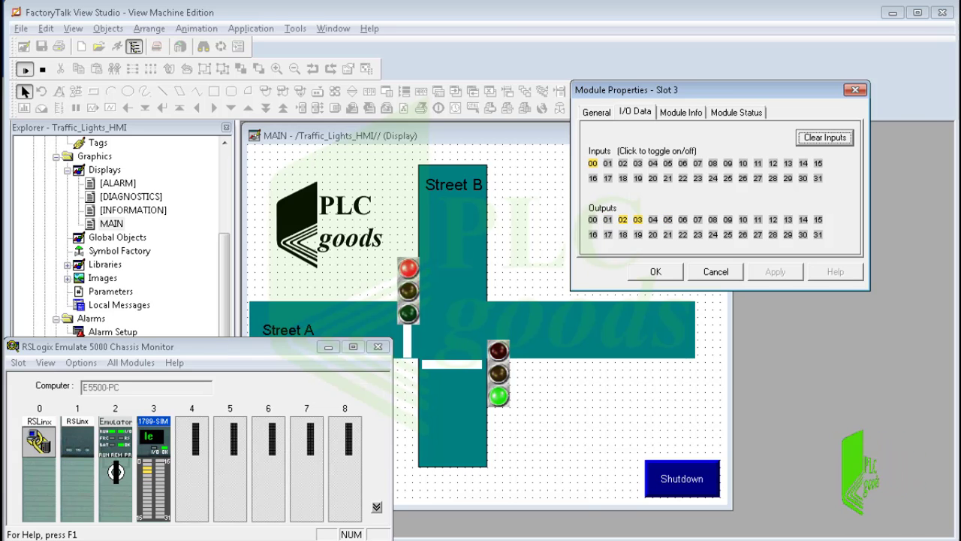
{"action": "left_click", "coordinate": [593, 163]}
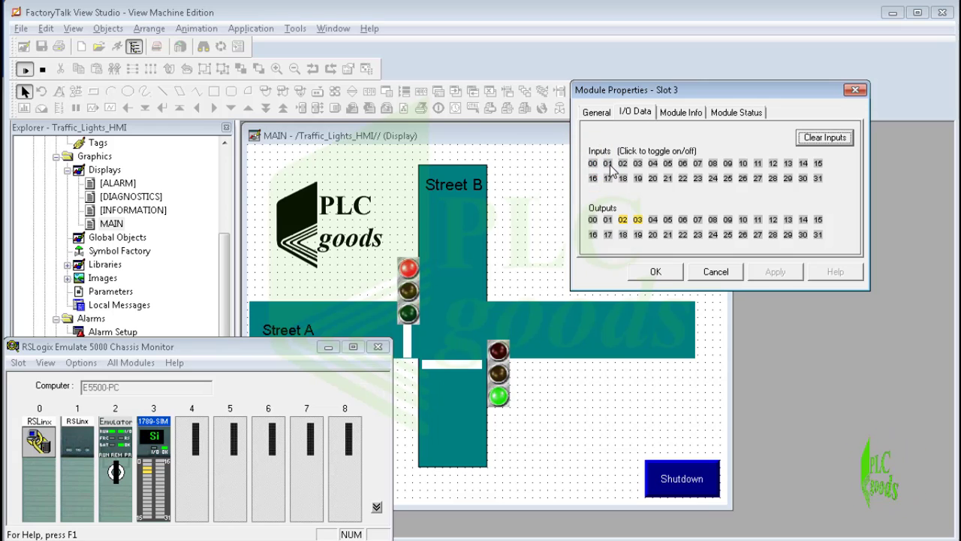
{"action": "left_click", "coordinate": [608, 163]}
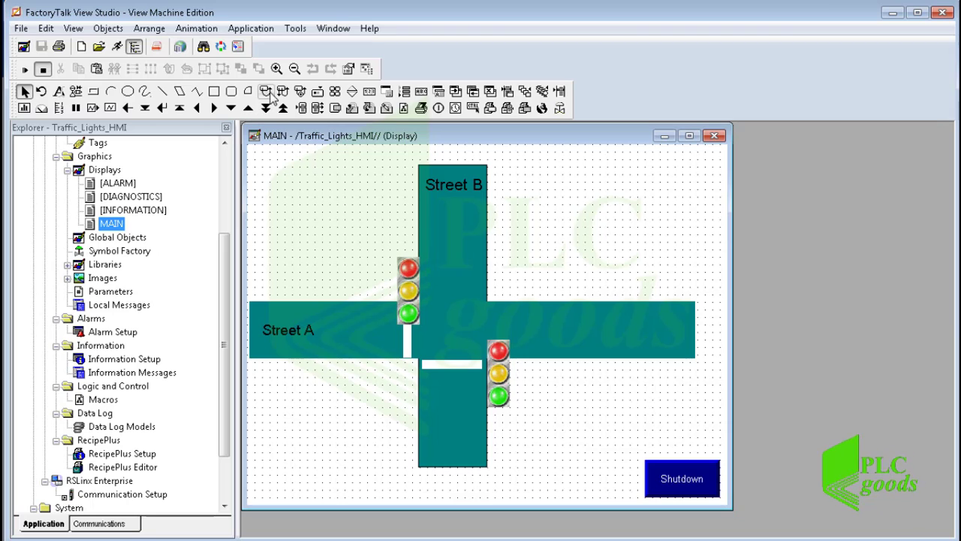
Draw a small momentary push button in the empty area above Street A and open its state settings.
{"action": "left_click", "coordinate": [266, 91]}
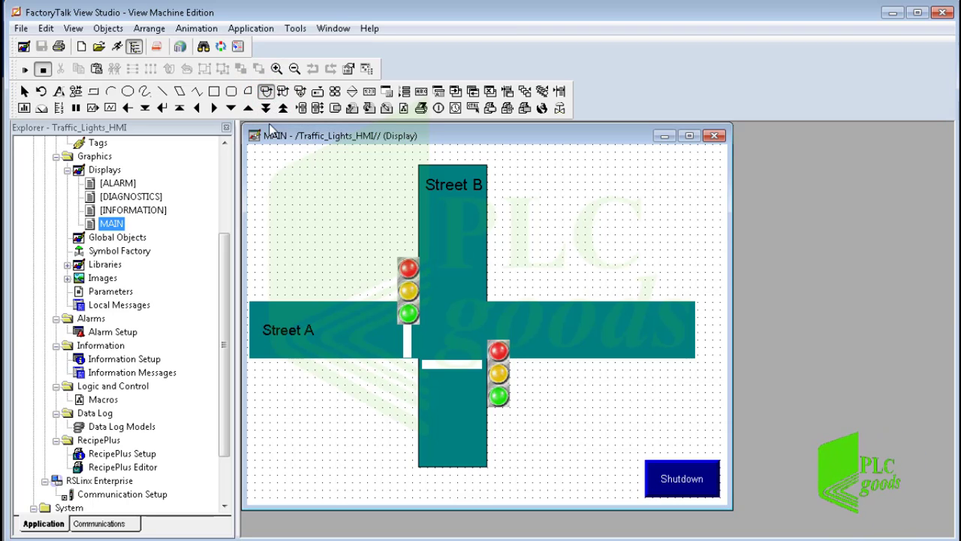
{"action": "left_click_drag", "start_coordinate": [285, 195], "coordinate": [314, 219]}
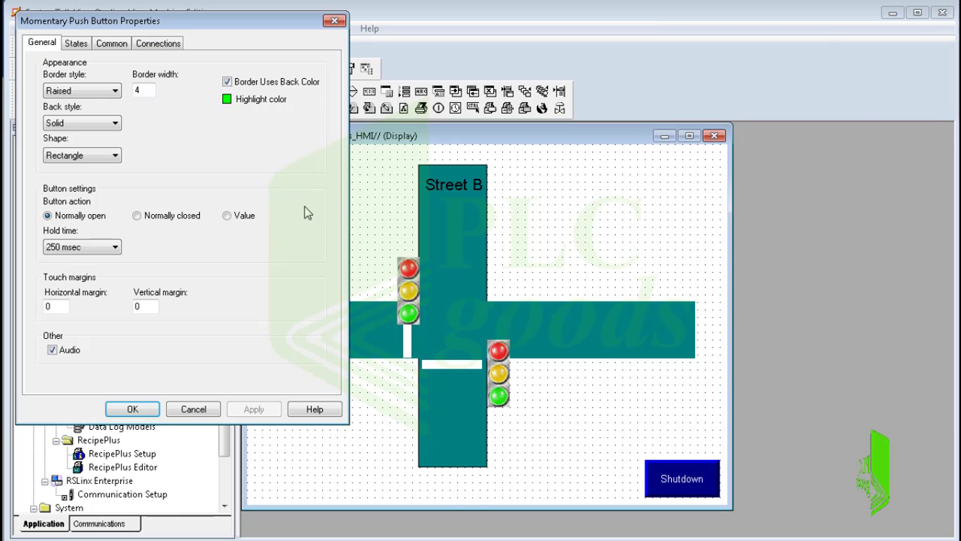
{"action": "left_click", "coordinate": [75, 43]}
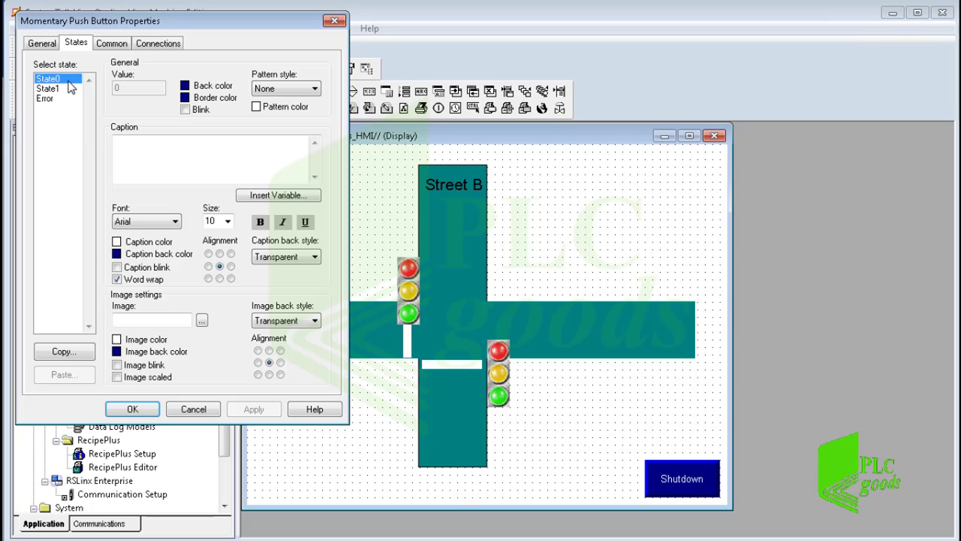
Set the push button's back color to gray for State0 and bright green for State1.
{"action": "left_click", "coordinate": [185, 85]}
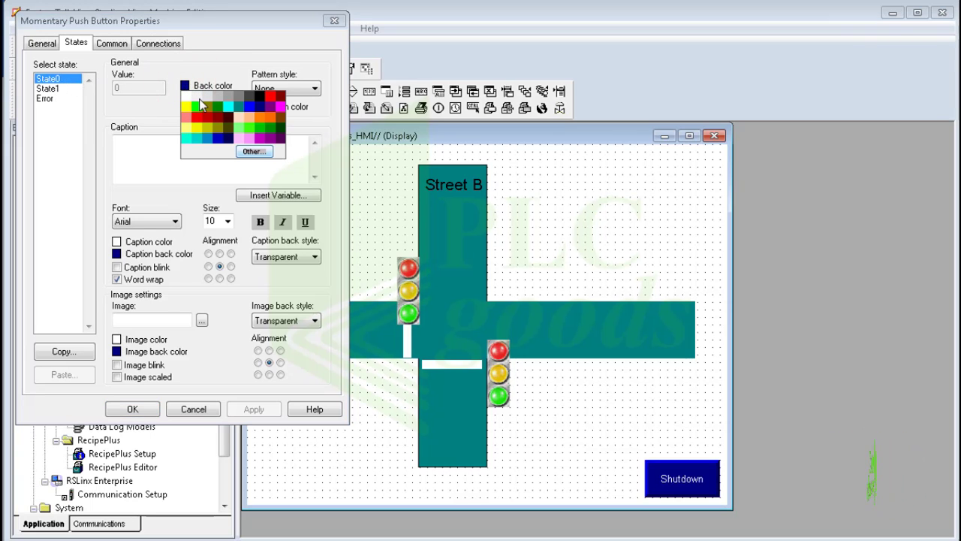
{"action": "left_click", "coordinate": [217, 104]}
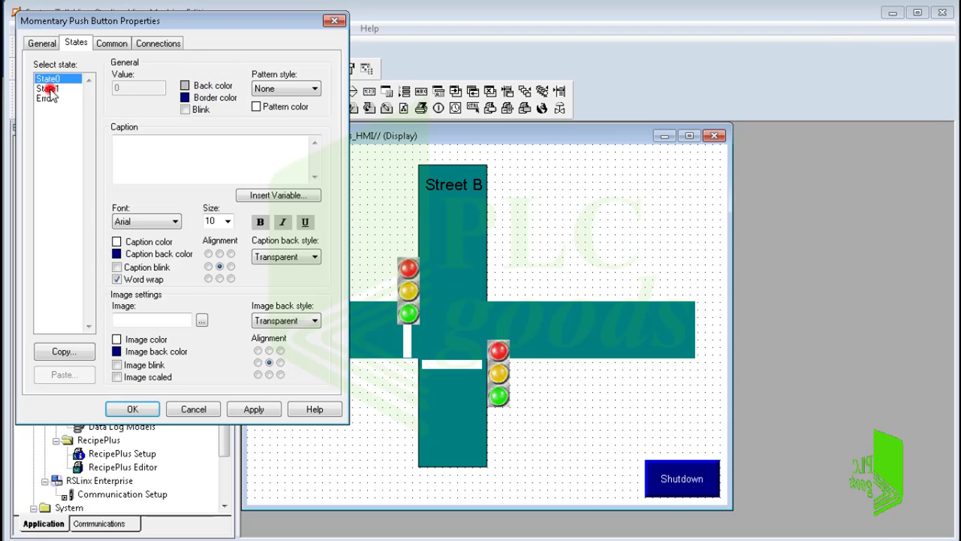
{"action": "left_click", "coordinate": [56, 91]}
{"action": "left_click", "coordinate": [185, 87]}
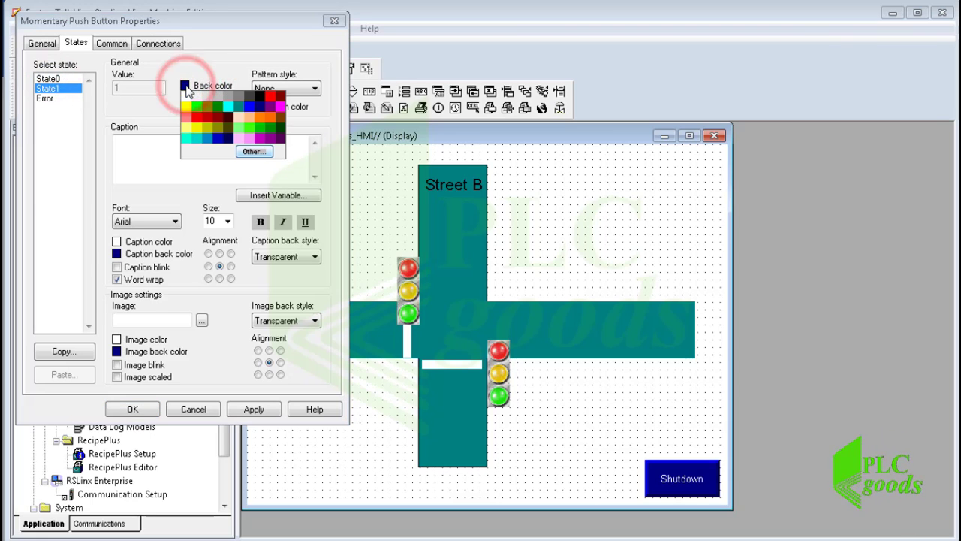
{"action": "left_click", "coordinate": [200, 106]}
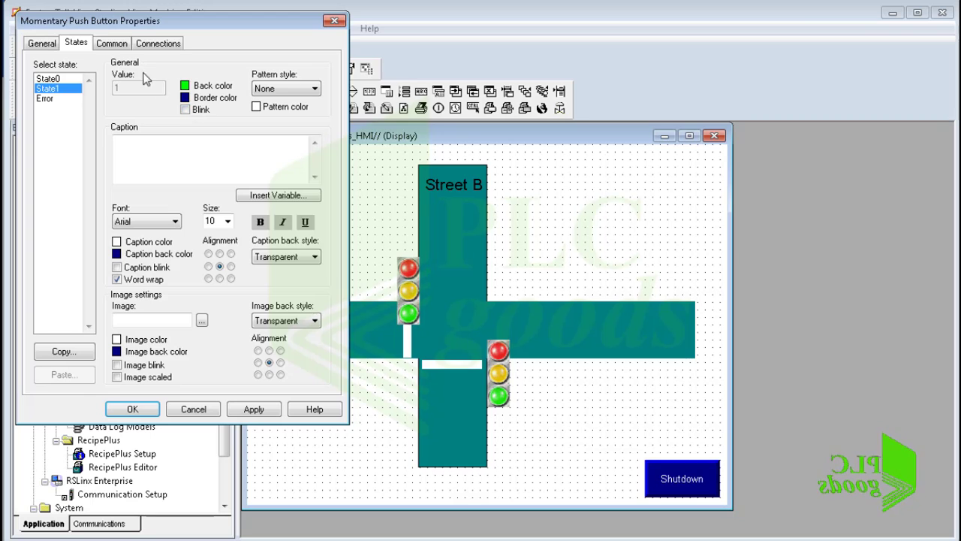
Connect the push button's Value to the tag HMI_Bool[6] of Virtula_PLC_Connection and accept its properties.
{"action": "left_click", "coordinate": [111, 43]}
{"action": "left_click", "coordinate": [153, 43]}
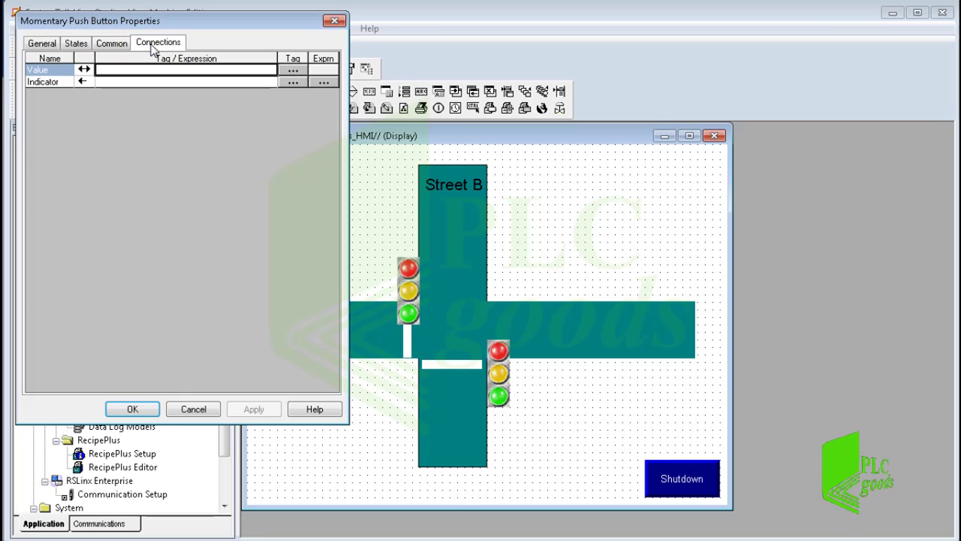
{"action": "left_click", "coordinate": [291, 72]}
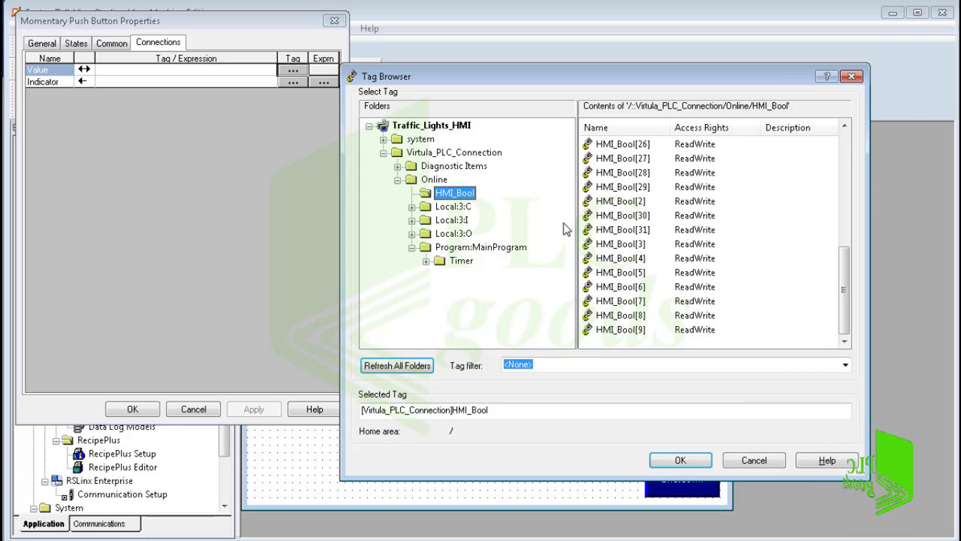
{"action": "left_click", "coordinate": [616, 289]}
{"action": "double_click", "coordinate": [613, 288]}
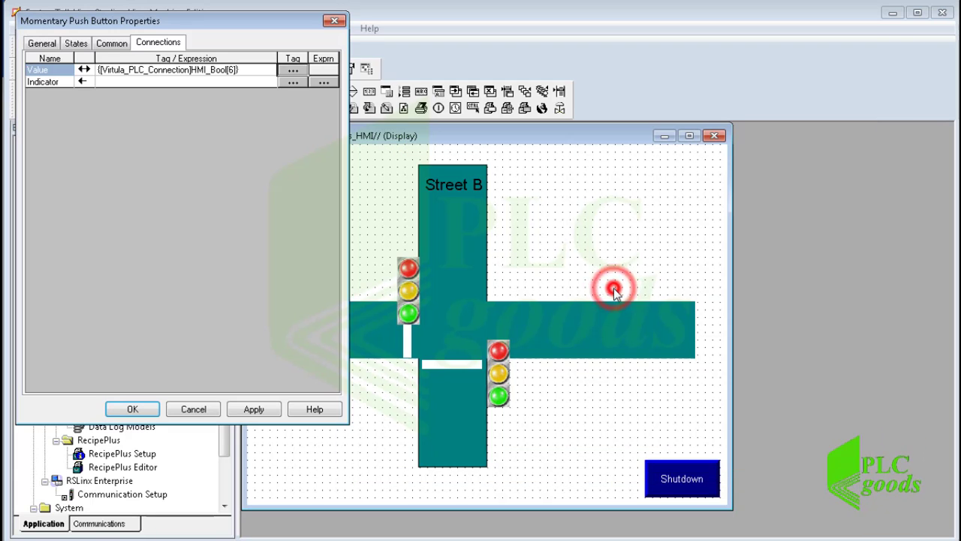
{"action": "left_click", "coordinate": [132, 408]}
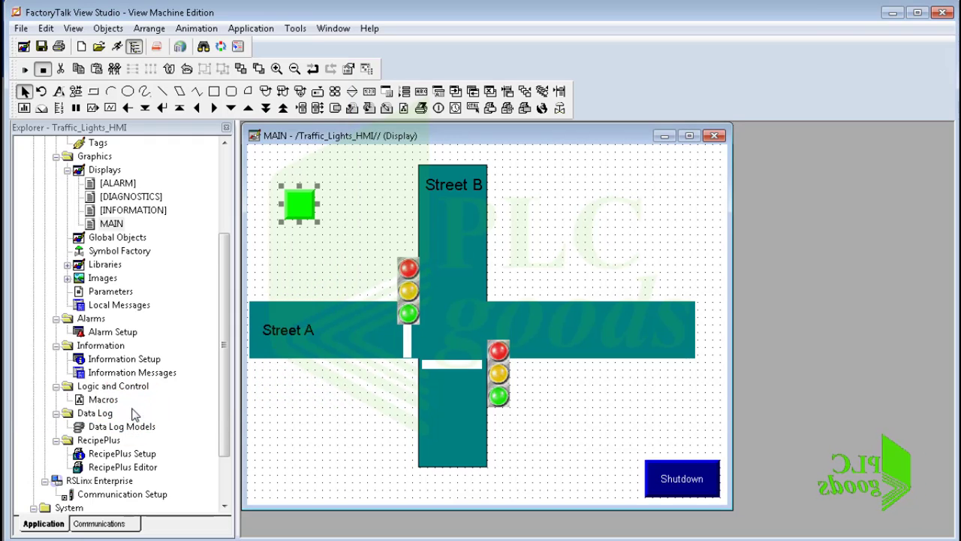
Duplicate the push button beside the original and set the copy's State1 back color to red.
{"action": "left_click", "coordinate": [113, 68]}
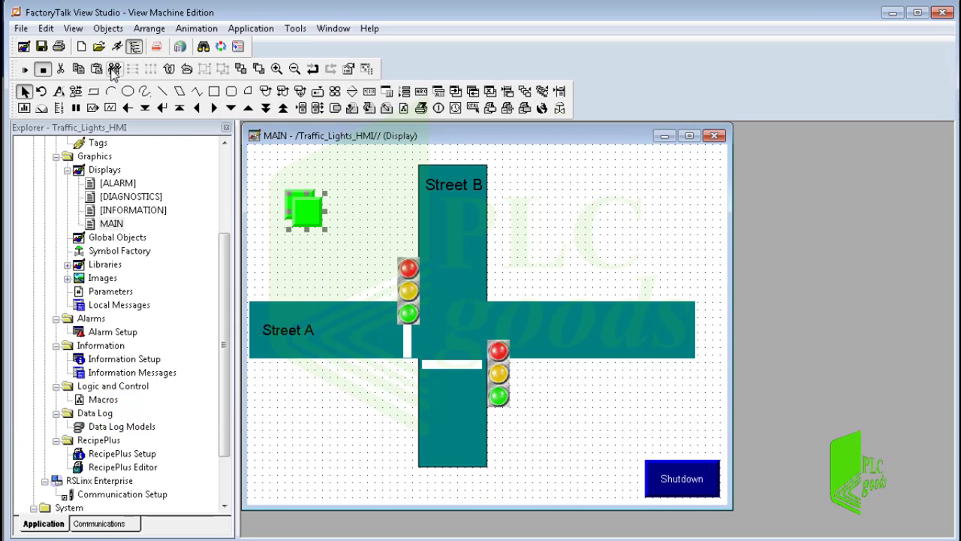
{"action": "double_click", "coordinate": [341, 205]}
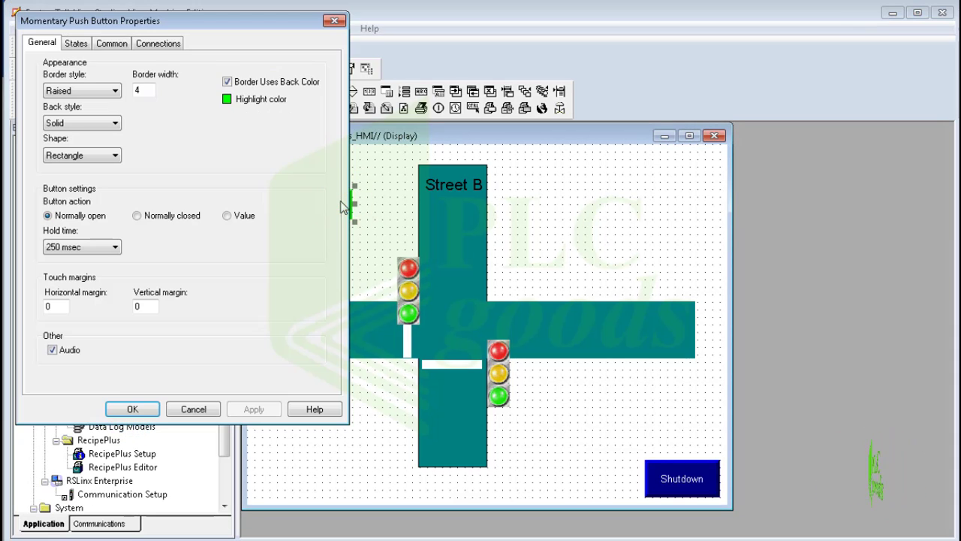
{"action": "left_click", "coordinate": [75, 42]}
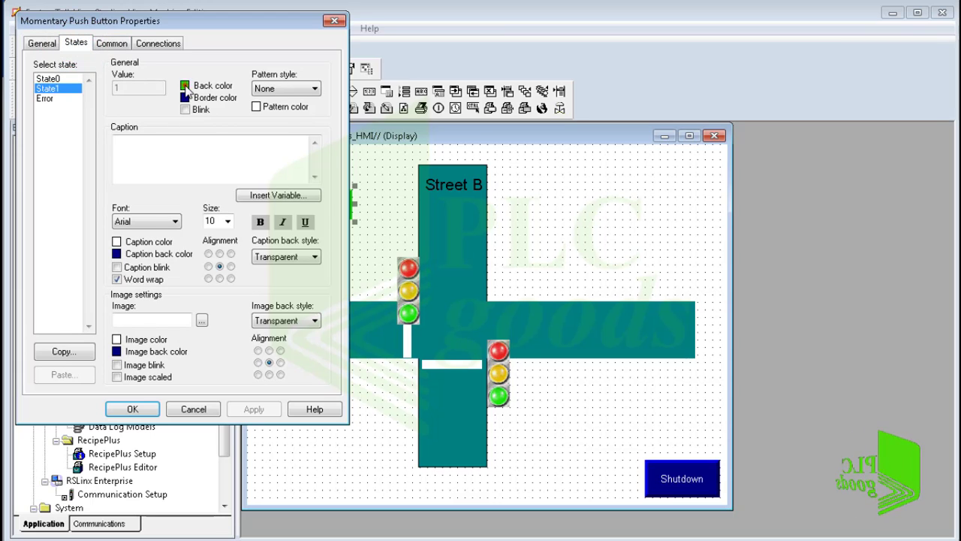
{"action": "left_click", "coordinate": [185, 85]}
{"action": "left_click", "coordinate": [199, 116]}
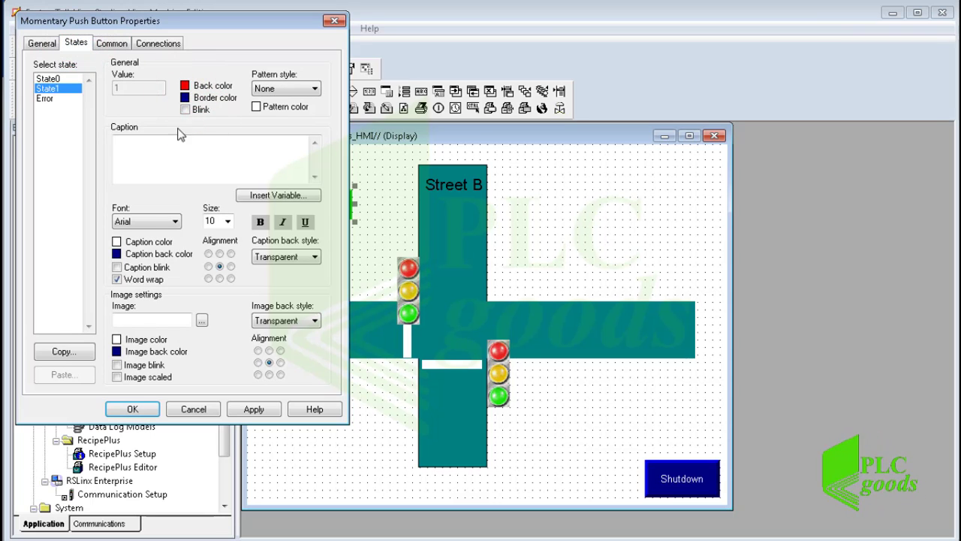
Caption the copied push button Stop in both State1 and State0.
{"action": "left_click", "coordinate": [140, 146]}
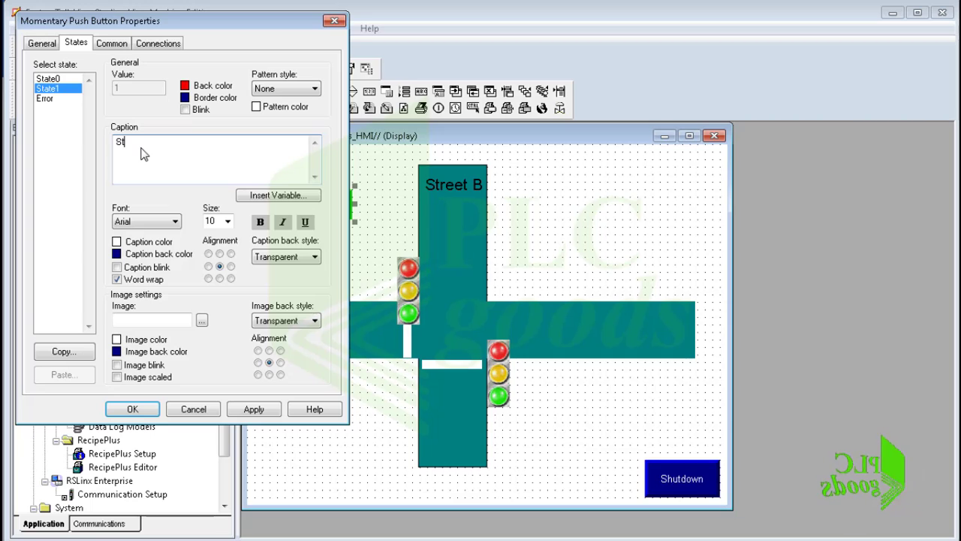
{"action": "left_click", "coordinate": [47, 78]}
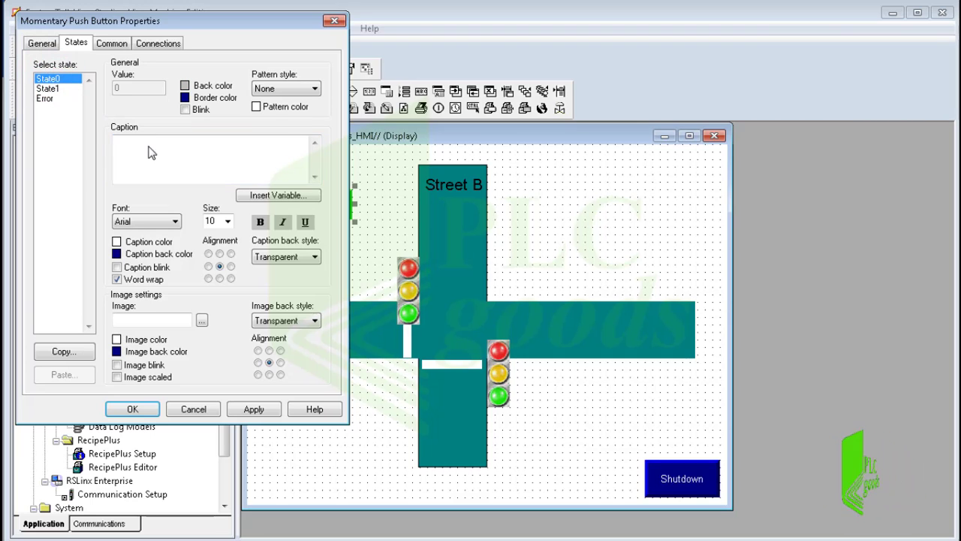
{"action": "left_click", "coordinate": [150, 154]}
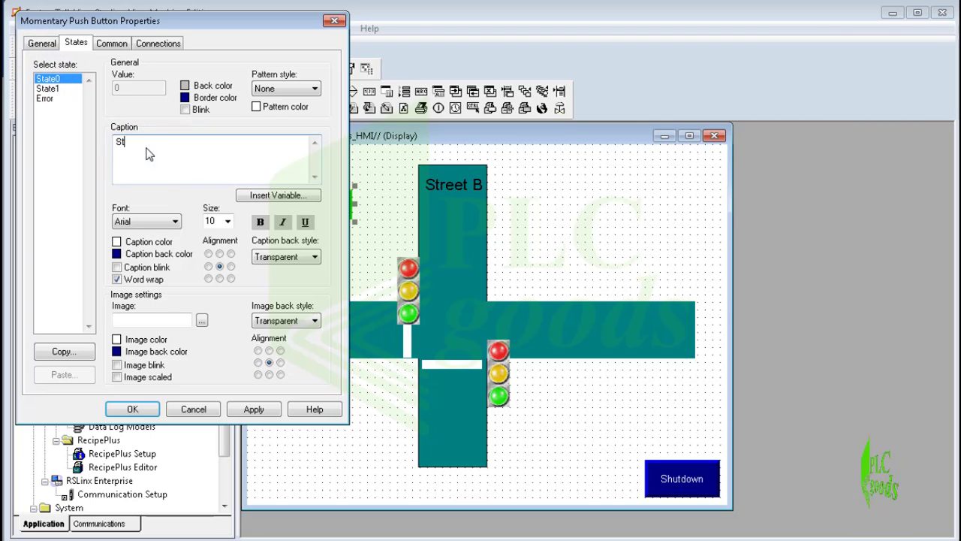
Connect the Stop button's Value to the tag HMI_Bool[7] and accept its properties.
{"action": "left_click", "coordinate": [150, 44]}
{"action": "left_click", "coordinate": [292, 72]}
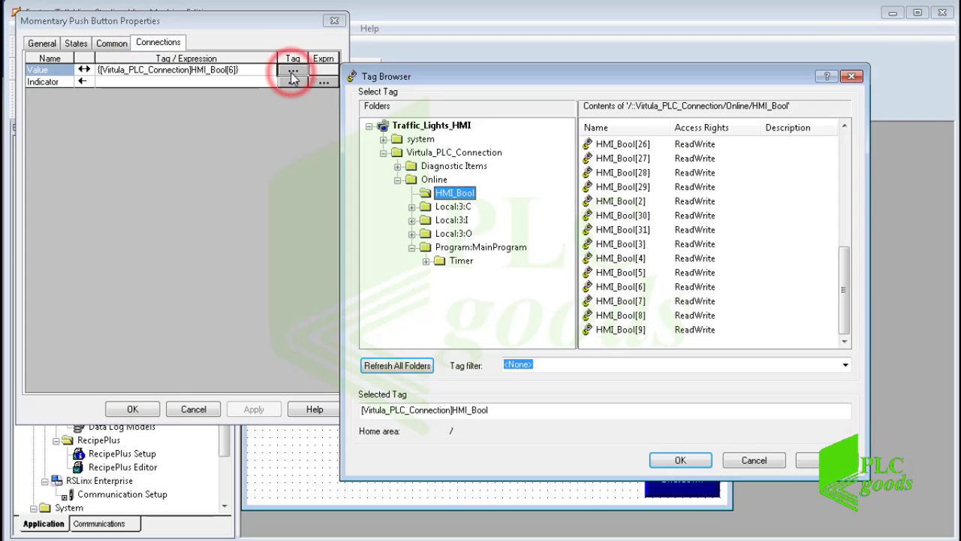
{"action": "left_click", "coordinate": [627, 301]}
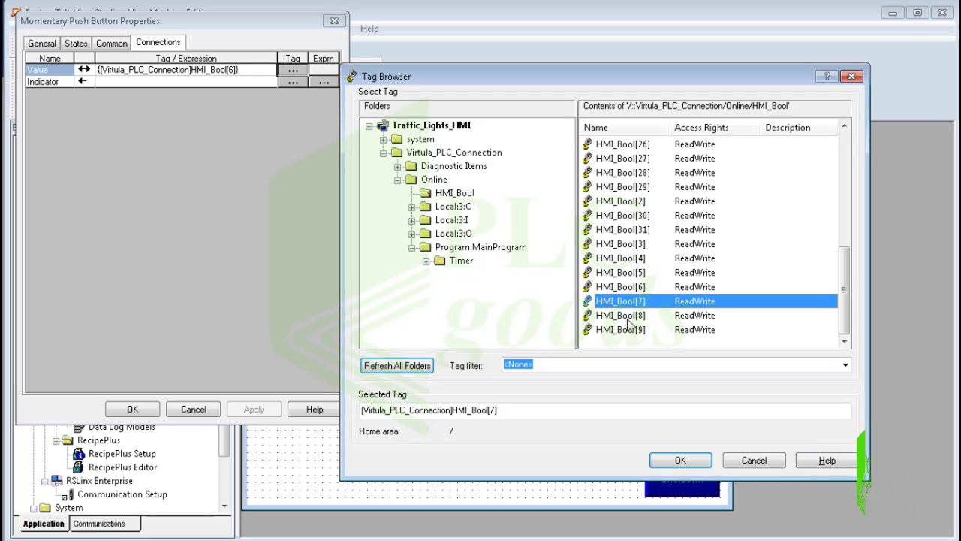
{"action": "left_click", "coordinate": [676, 460]}
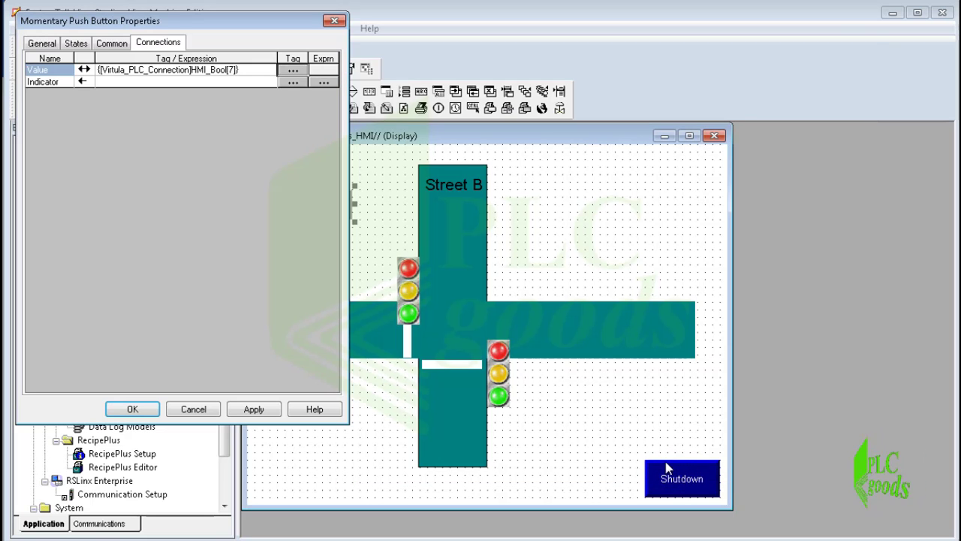
{"action": "left_click", "coordinate": [255, 409]}
{"action": "left_click", "coordinate": [139, 409]}
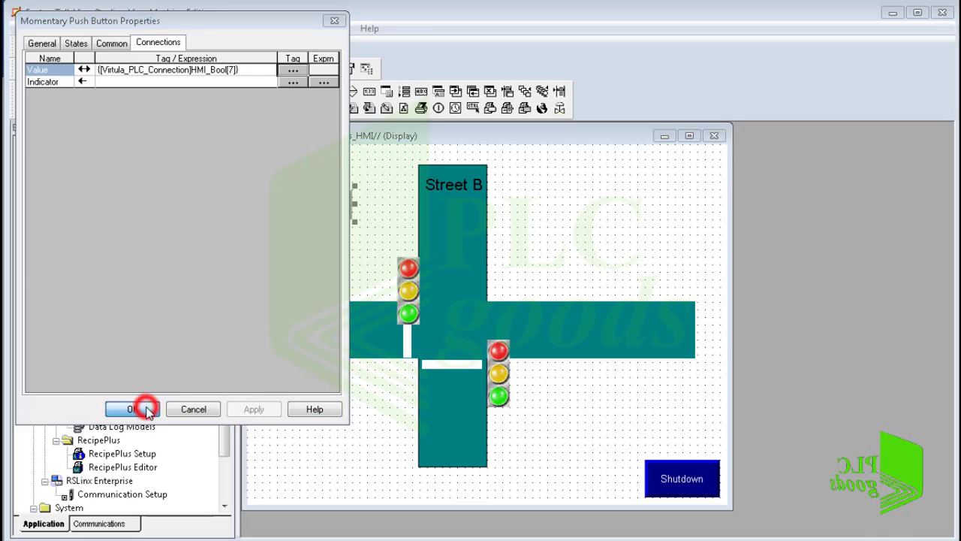
Caption the original green push button Start in both State1 and State0 and accept its properties.
{"action": "double_click", "coordinate": [299, 204]}
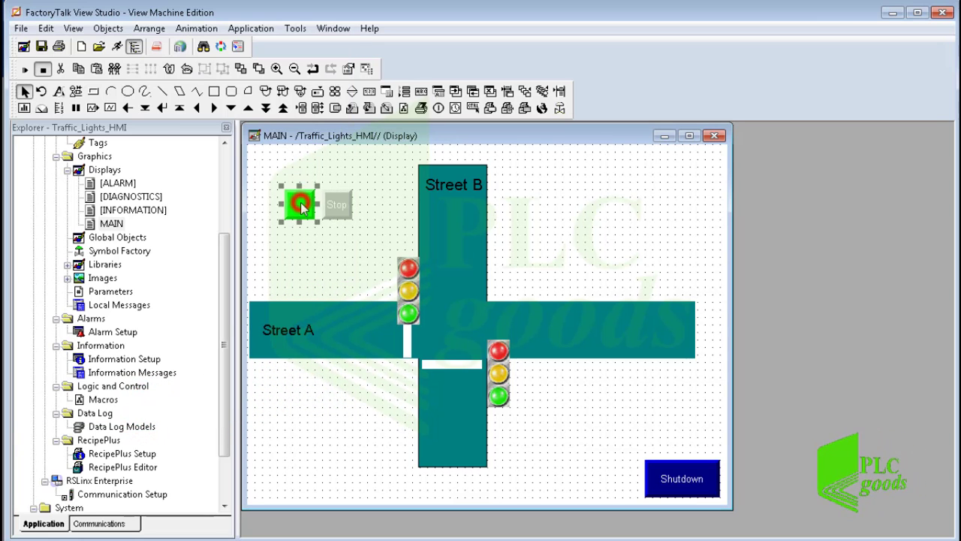
{"action": "left_click", "coordinate": [78, 45]}
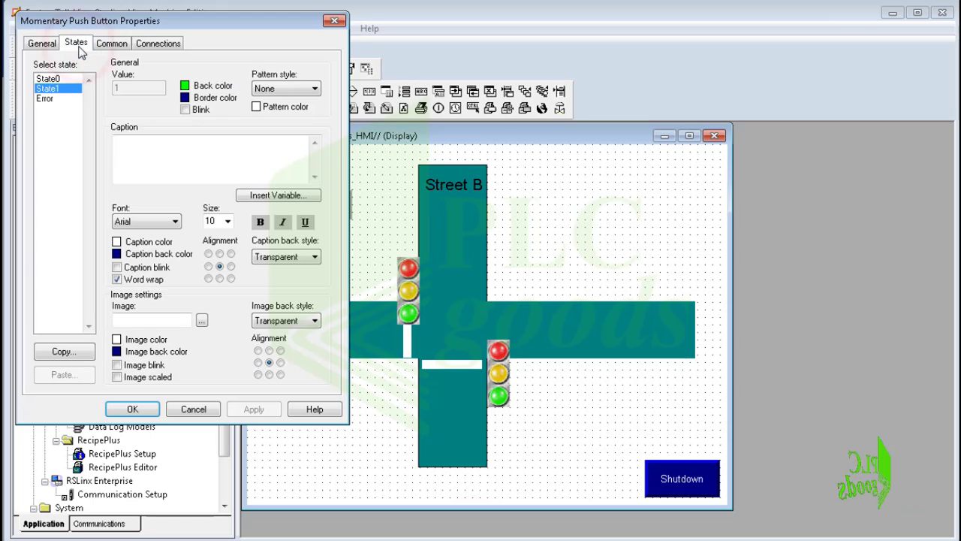
{"action": "left_click", "coordinate": [117, 142]}
{"action": "type", "text": "St"}
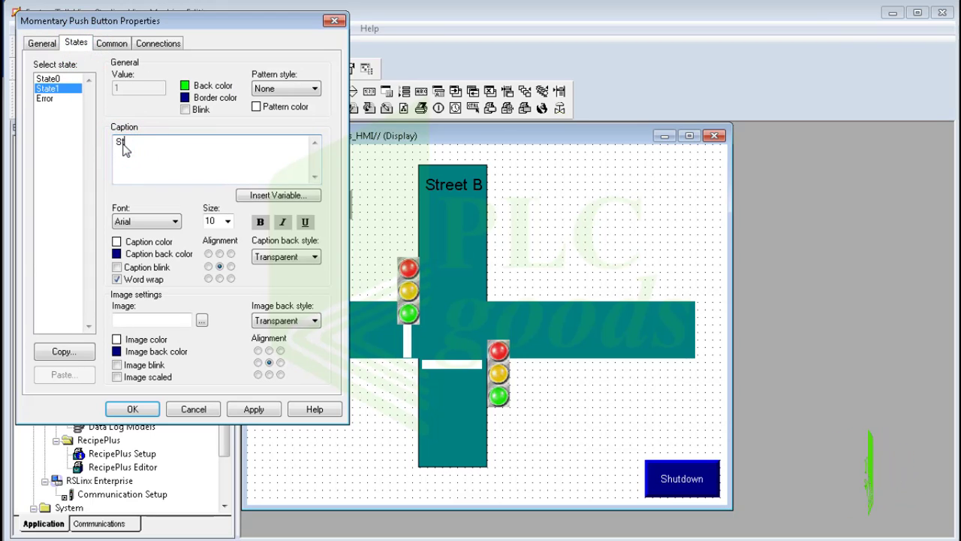
{"action": "type", "text": "art"}
{"action": "left_click", "coordinate": [47, 78]}
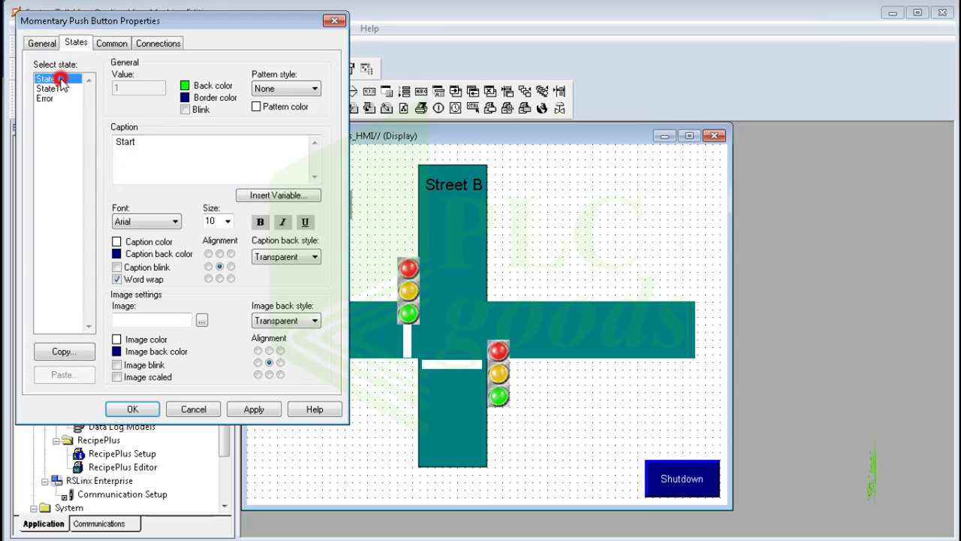
{"action": "left_click", "coordinate": [130, 147]}
{"action": "type", "text": "S"}
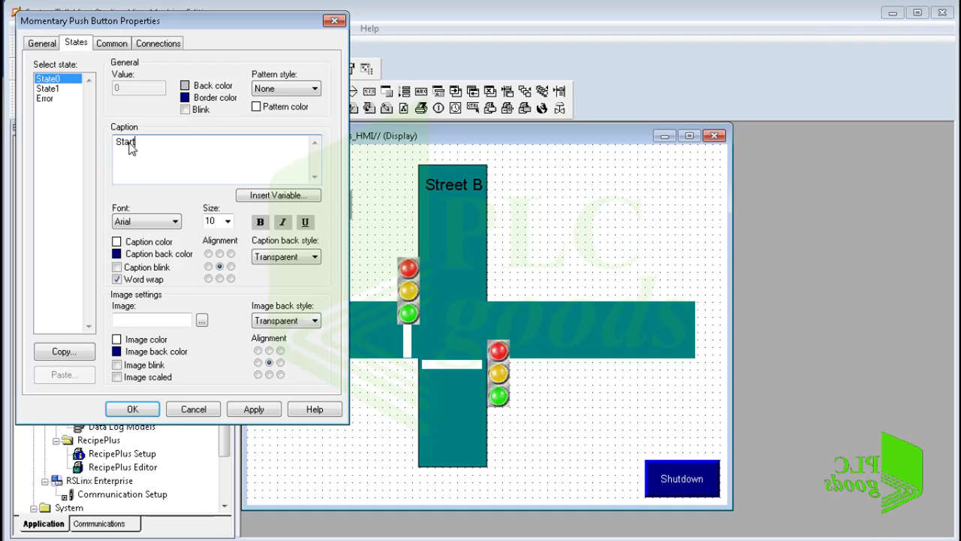
{"action": "type", "text": "tart"}
{"action": "left_click", "coordinate": [132, 409]}
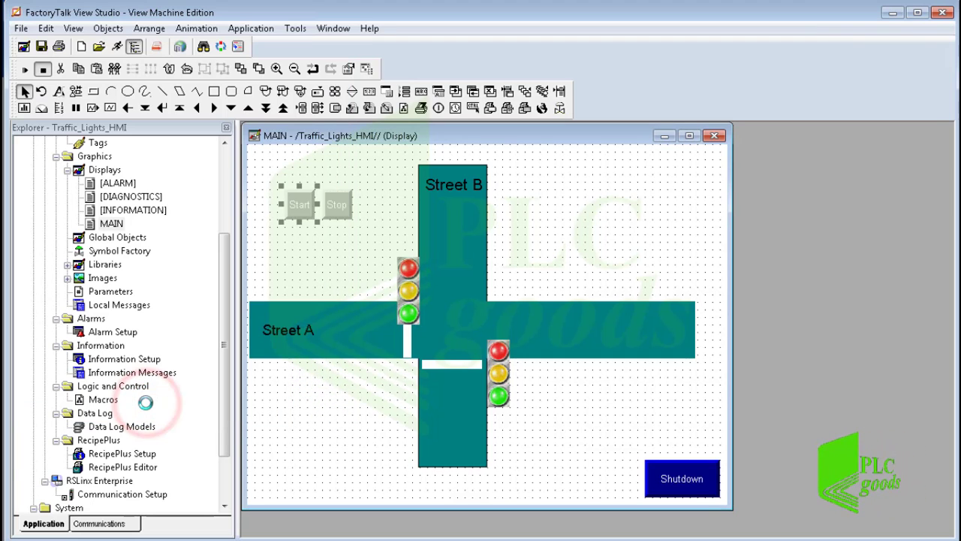
Switch to RSLogix 5000 and add a parallel branch around the Start contact in rung 0 of MainRoutine.
{"action": "key", "text": "alt+Tab"}
{"action": "key", "text": "alt+Tab"}
{"action": "key", "text": "alt+Tab"}
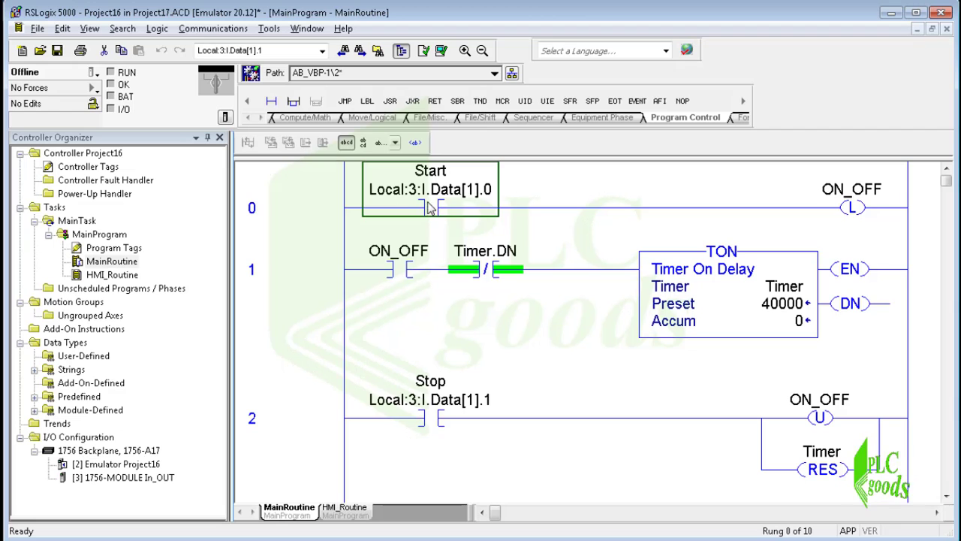
{"action": "left_click", "coordinate": [426, 208]}
{"action": "left_click", "coordinate": [294, 101]}
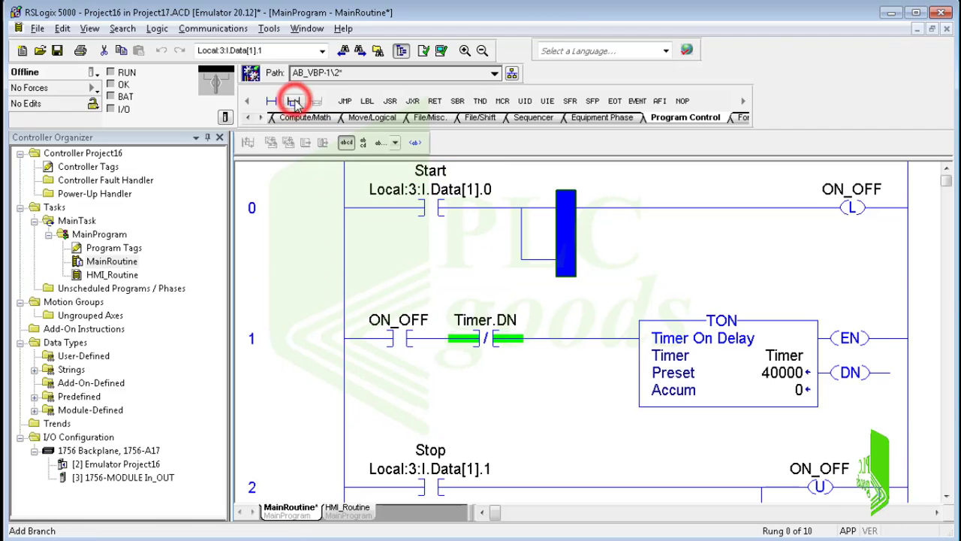
{"action": "left_click_drag", "start_coordinate": [438, 213], "coordinate": [560, 211]}
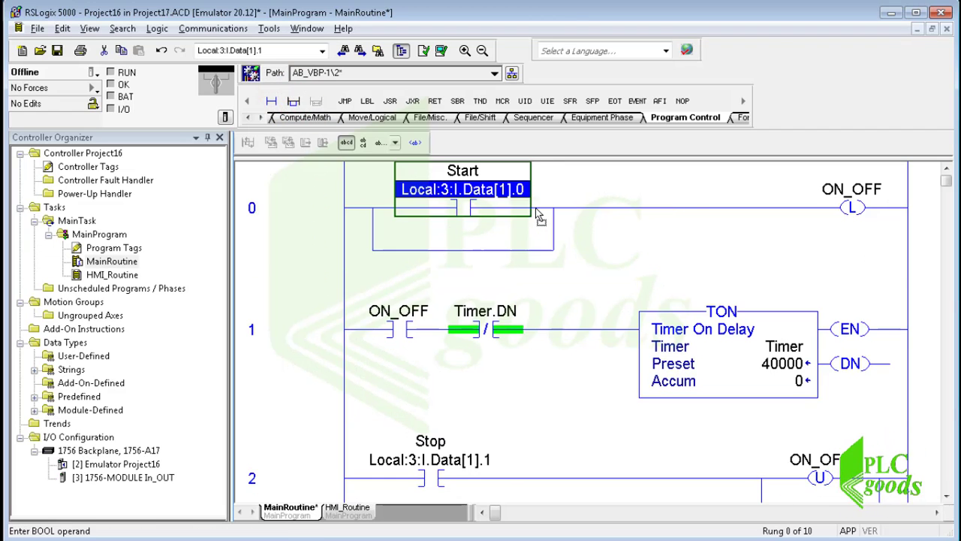
Insert a normally open contact on the new branch below the Start contact in rung 0.
{"action": "left_click", "coordinate": [375, 245]}
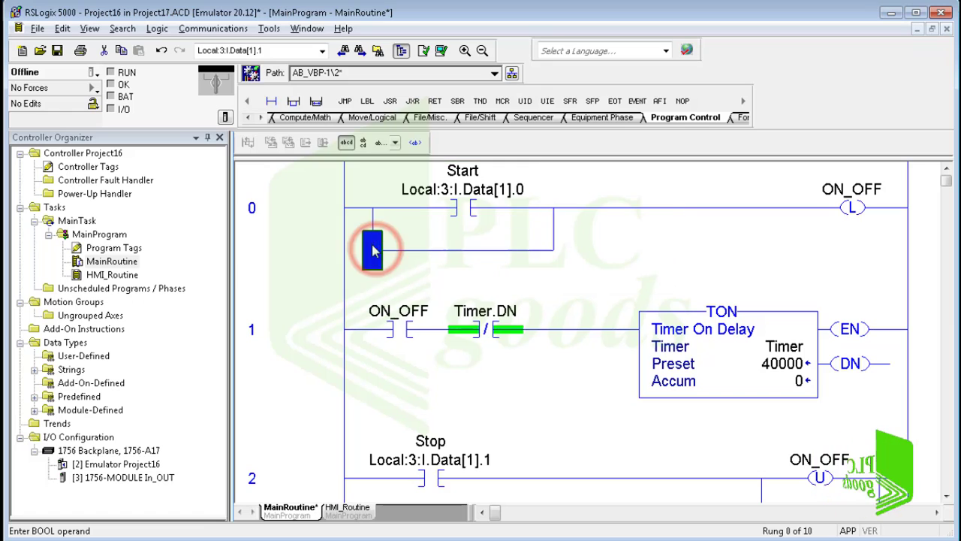
{"action": "left_click", "coordinate": [248, 118]}
{"action": "left_click", "coordinate": [249, 118]}
{"action": "left_click", "coordinate": [249, 118]}
{"action": "left_click", "coordinate": [248, 118]}
{"action": "left_click", "coordinate": [249, 118]}
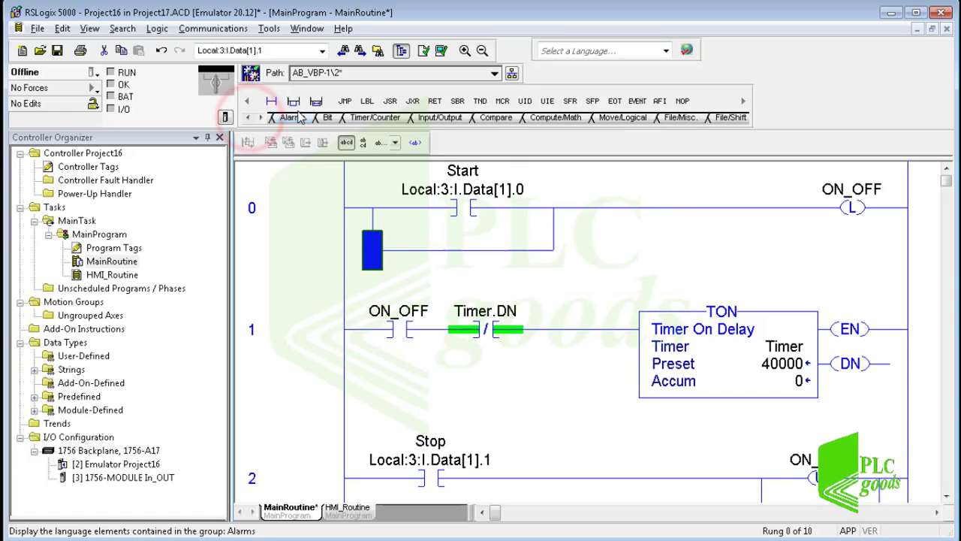
{"action": "left_click", "coordinate": [329, 118]}
{"action": "left_click", "coordinate": [344, 100]}
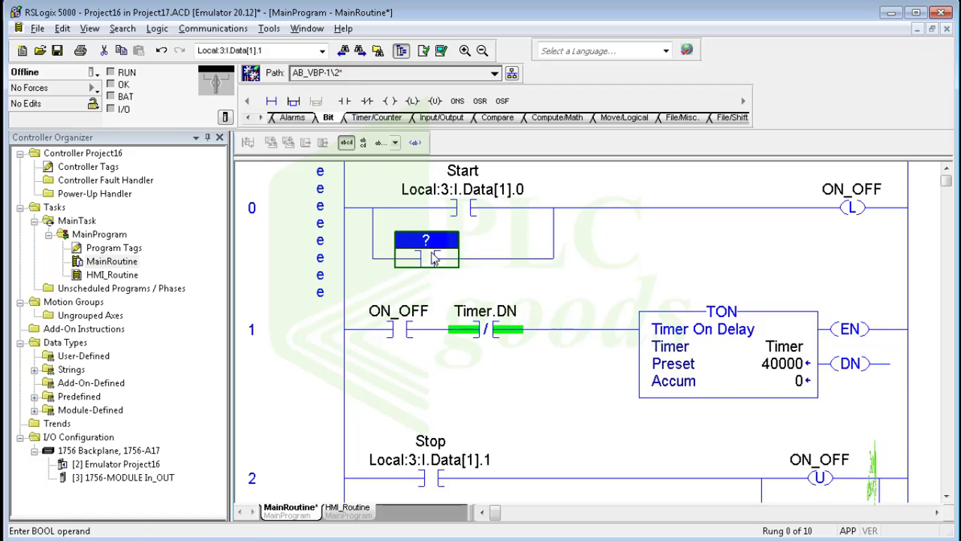
Assign the tag HMI_Bool[6] to the new branch contact in rung 0.
{"action": "type", "text": "HMI_Bool"}
{"action": "left_click", "coordinate": [484, 240]}
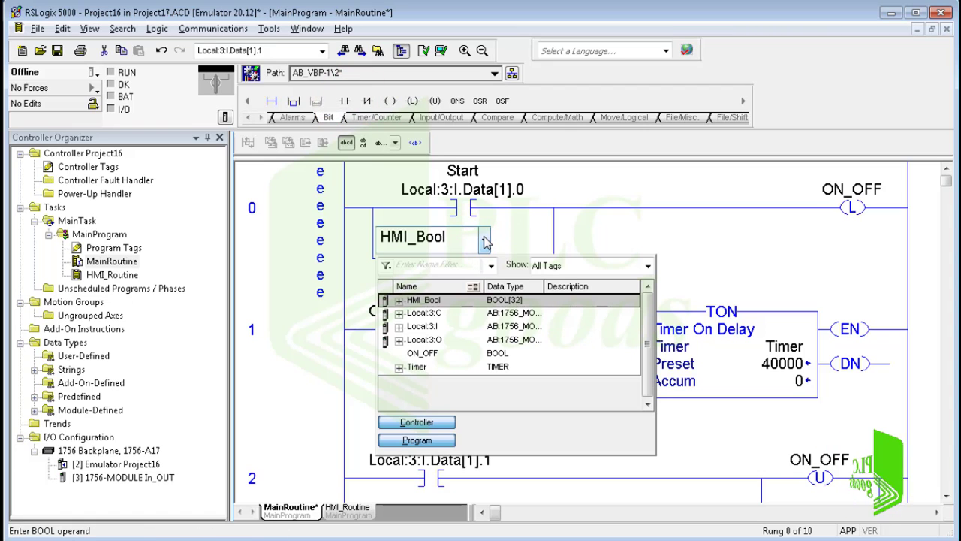
{"action": "left_click", "coordinate": [396, 300]}
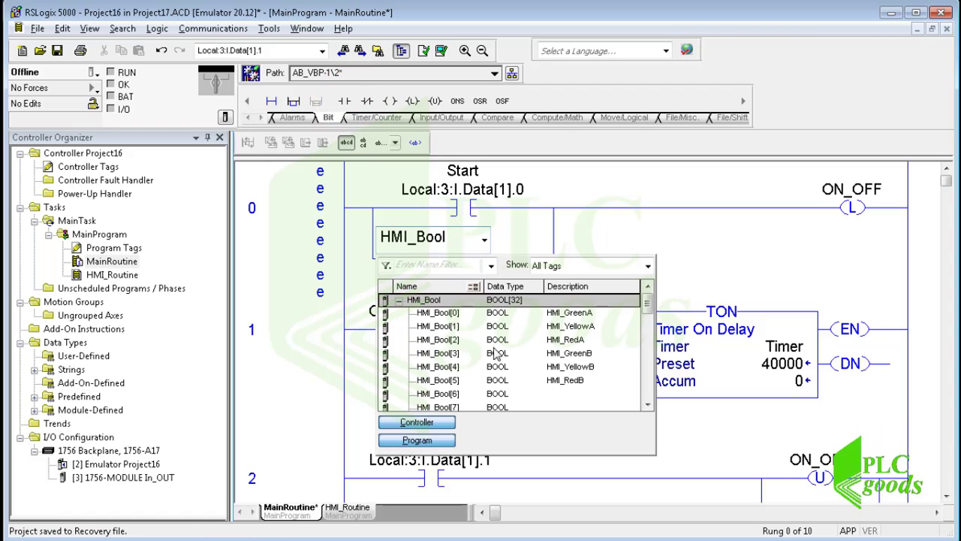
{"action": "left_click", "coordinate": [499, 395]}
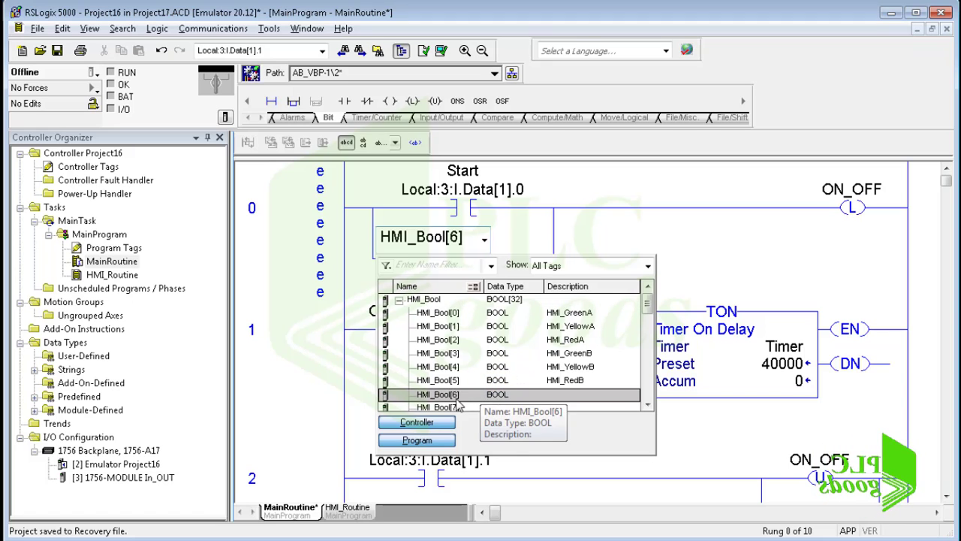
{"action": "double_click", "coordinate": [454, 396]}
{"action": "left_click", "coordinate": [481, 377]}
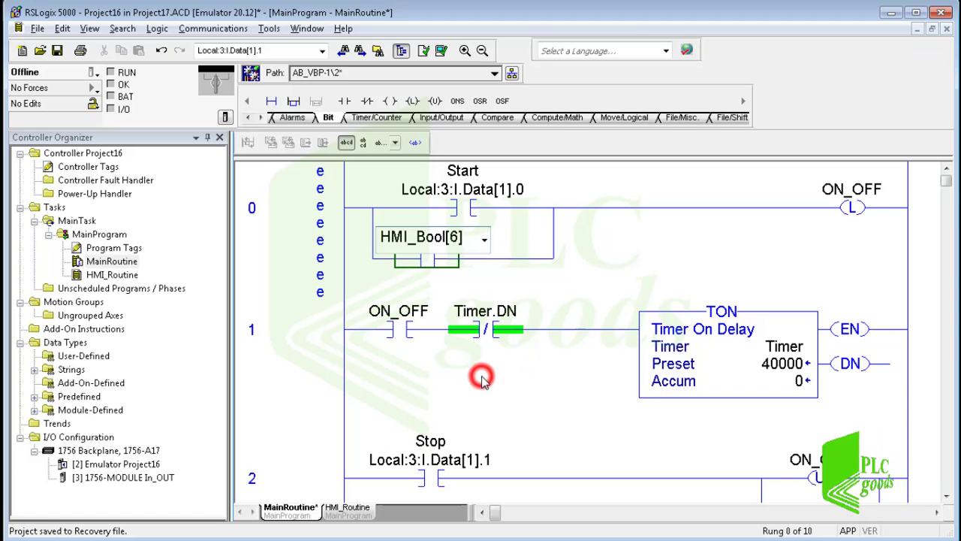
Give the HMI_Bool[6] contact the description Start2_HMI.
{"action": "left_click", "coordinate": [441, 249]}
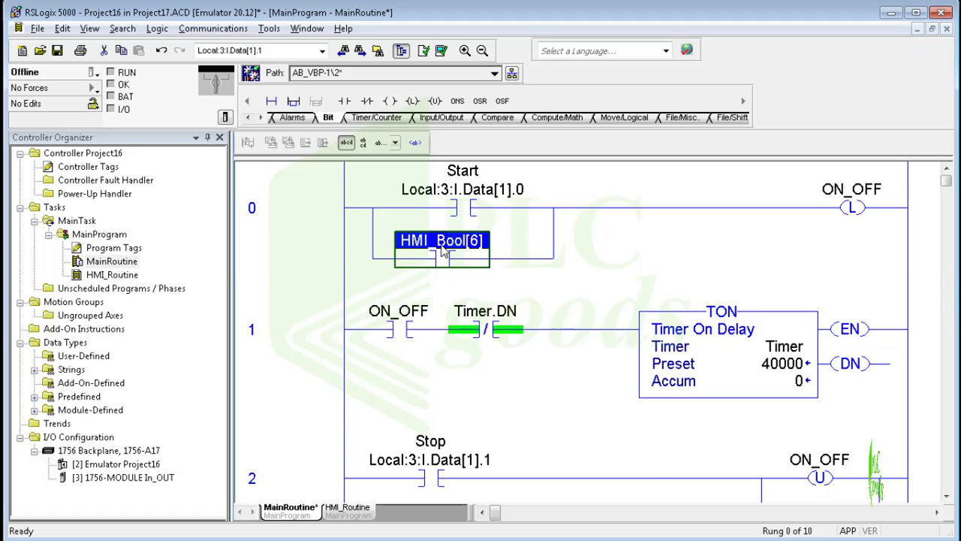
{"action": "key", "text": "ctrl+d"}
{"action": "type", "text": "Sta"}
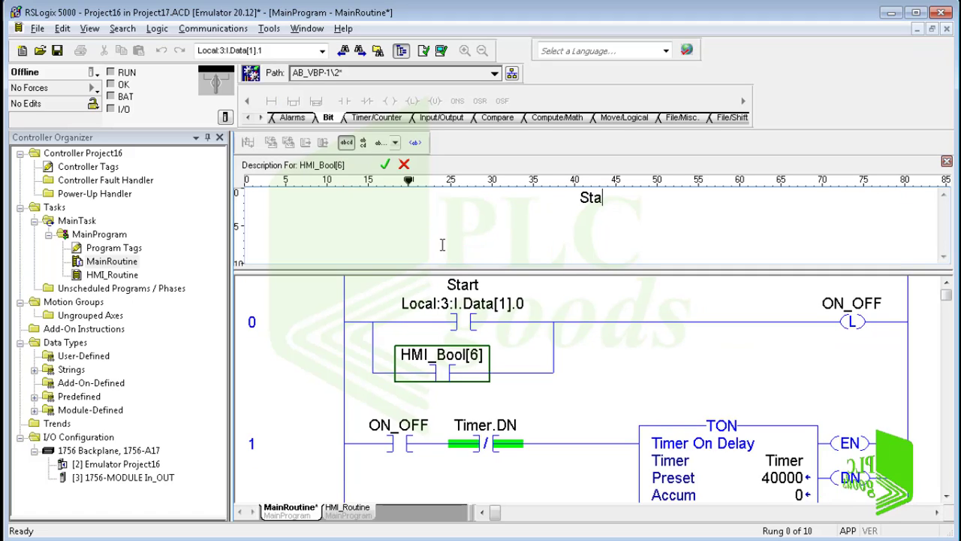
{"action": "type", "text": "rt2_HMI"}
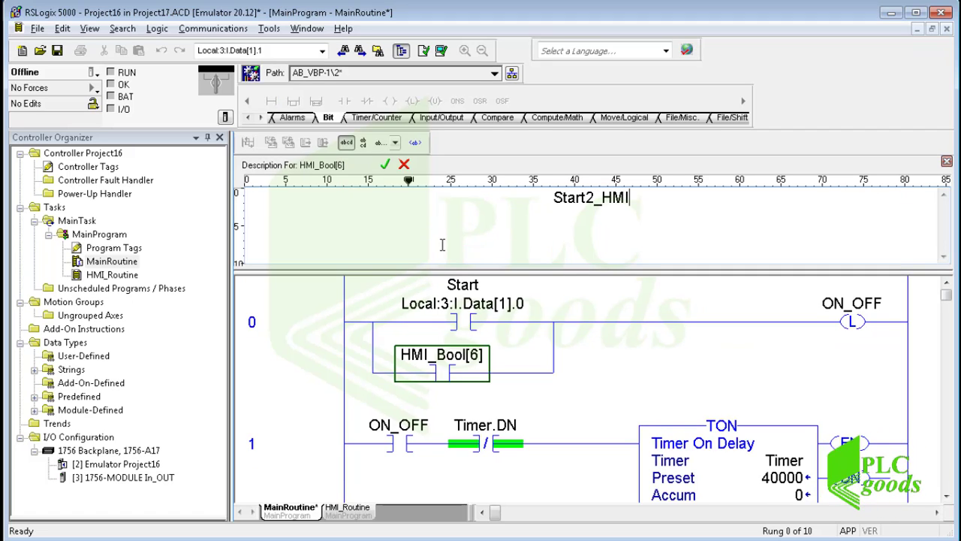
{"action": "left_click", "coordinate": [356, 351]}
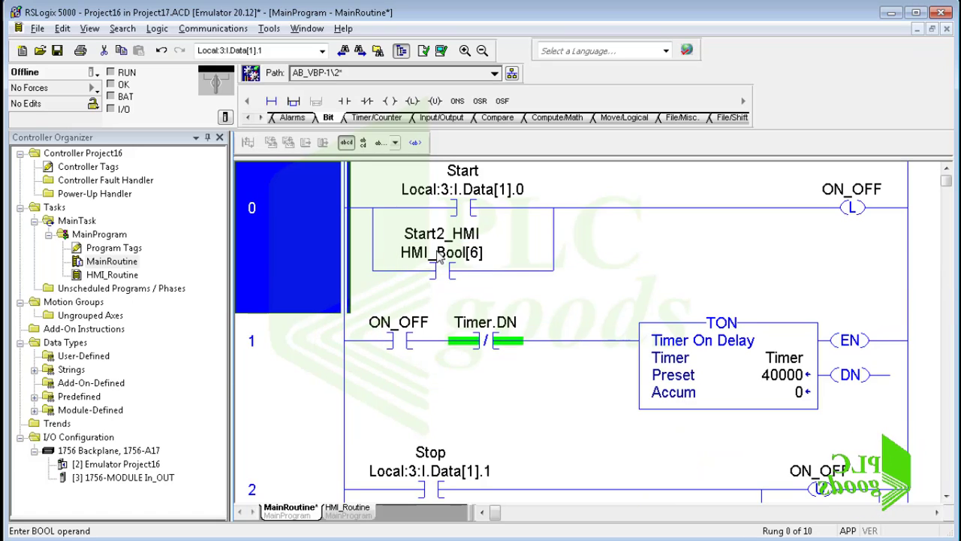
Add a parallel branch around the Stop contact in rung 2 of MainRoutine.
{"action": "scroll", "coordinate": [470, 282], "scroll_direction": "down", "scroll_amount": 2}
{"action": "left_click", "coordinate": [388, 388]}
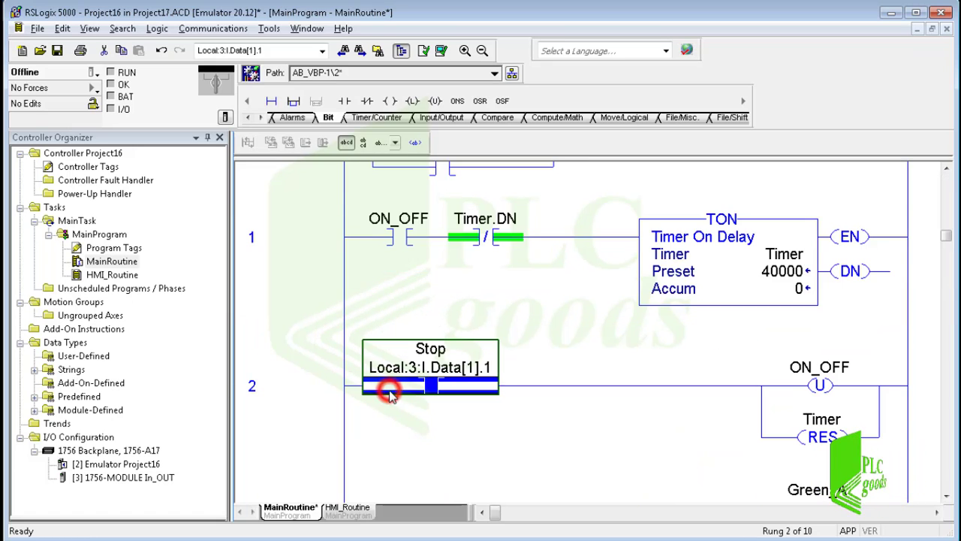
{"action": "left_click", "coordinate": [294, 102]}
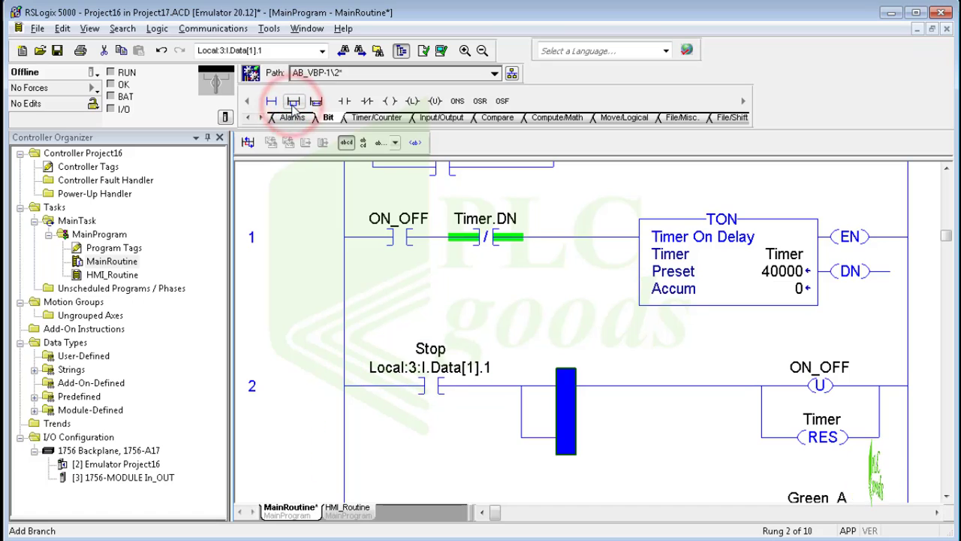
{"action": "left_click_drag", "start_coordinate": [432, 386], "coordinate": [538, 390]}
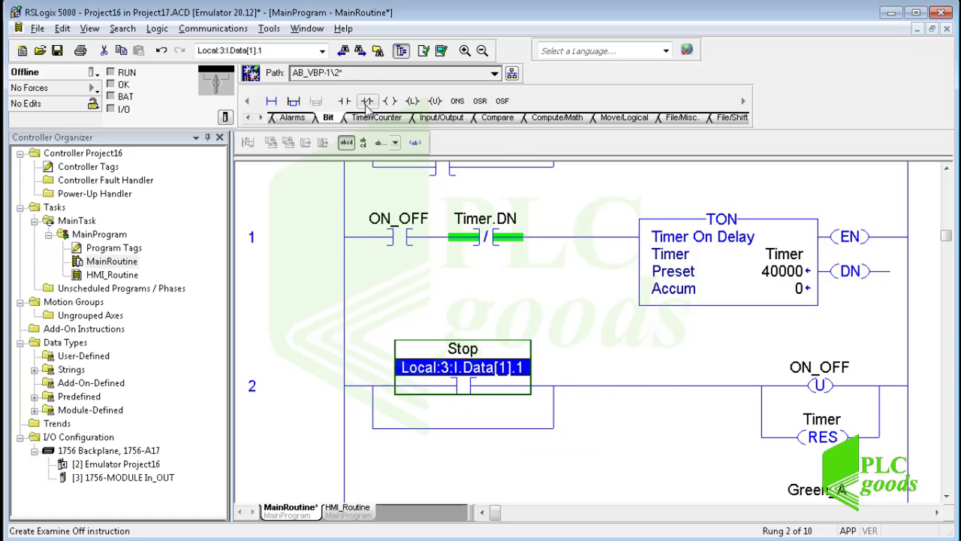
Insert a normally open contact on the new branch below the Stop contact and assign it the tag HMI_Bool[7].
{"action": "left_click", "coordinate": [343, 100]}
{"action": "double_click", "coordinate": [425, 418]}
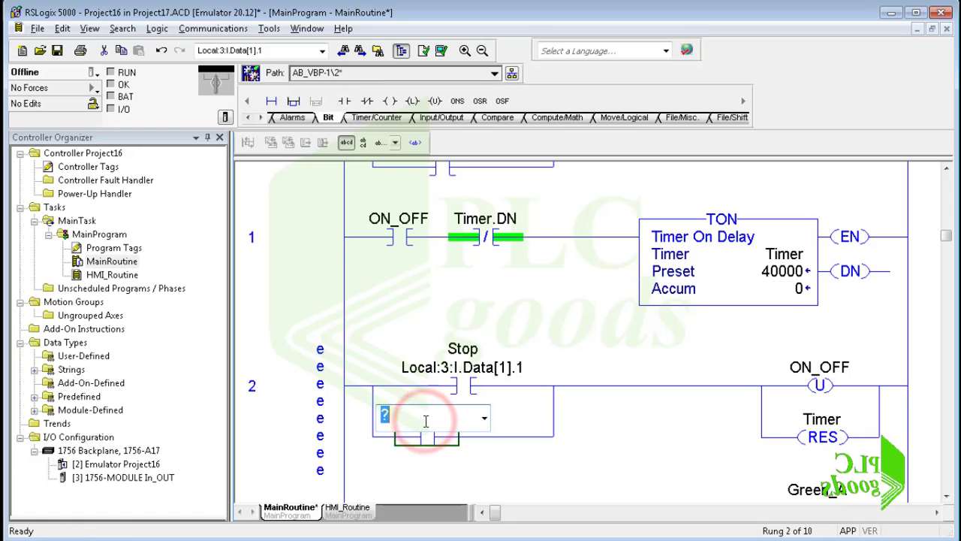
{"action": "type", "text": "HMI_Bool"}
{"action": "left_click", "coordinate": [484, 422]}
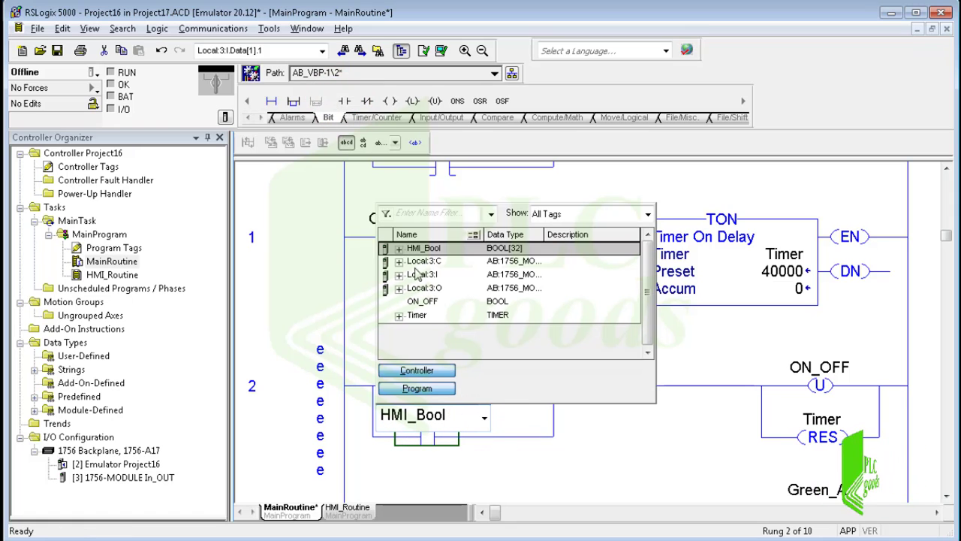
{"action": "left_click", "coordinate": [399, 248]}
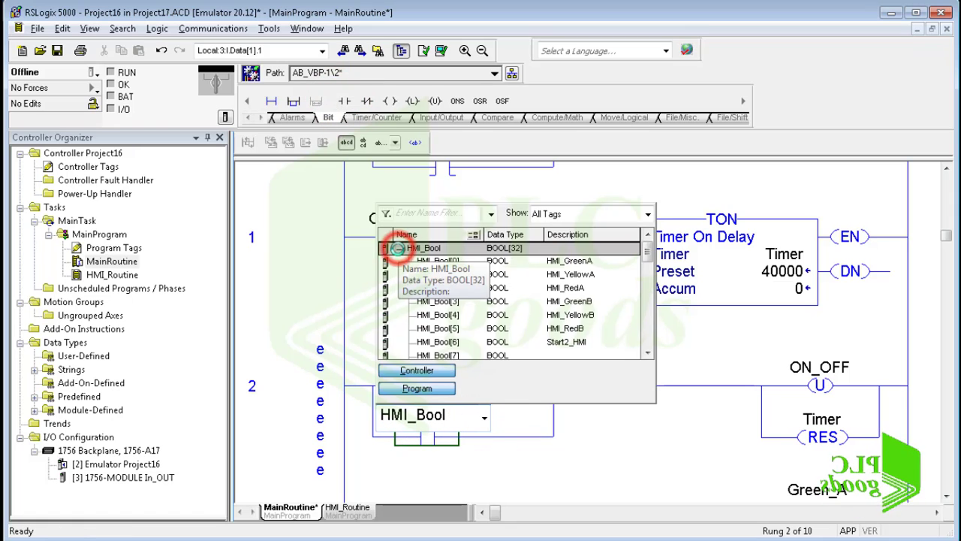
{"action": "double_click", "coordinate": [497, 358]}
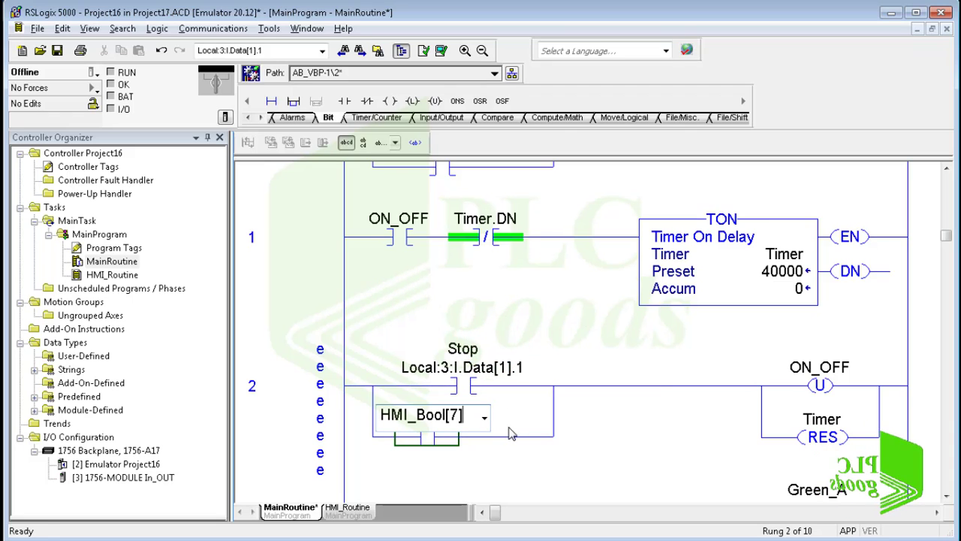
Give the HMI_Bool[7] contact in rung 2 the description Stop2_HMI.
{"action": "left_click", "coordinate": [467, 421]}
{"action": "key", "text": "ctrl+d"}
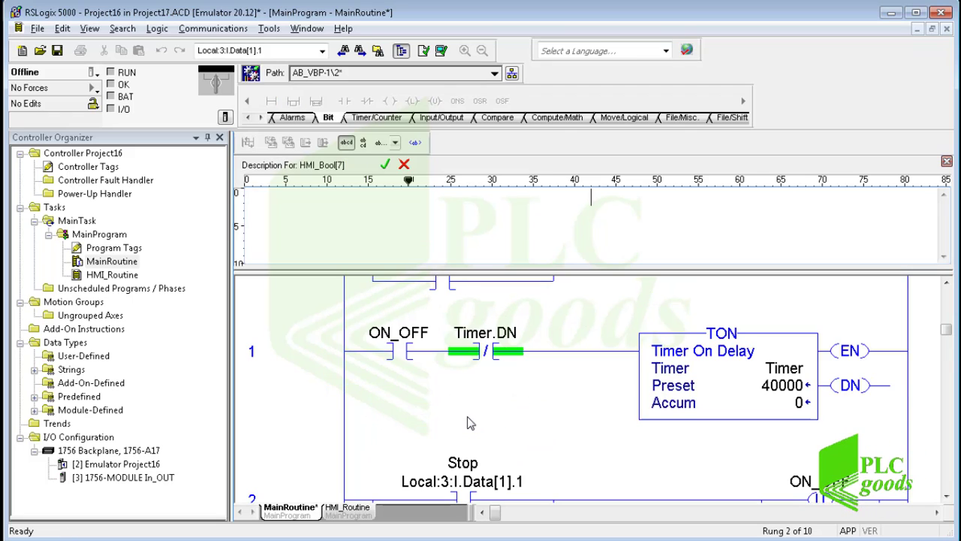
{"action": "type", "text": "Stop"}
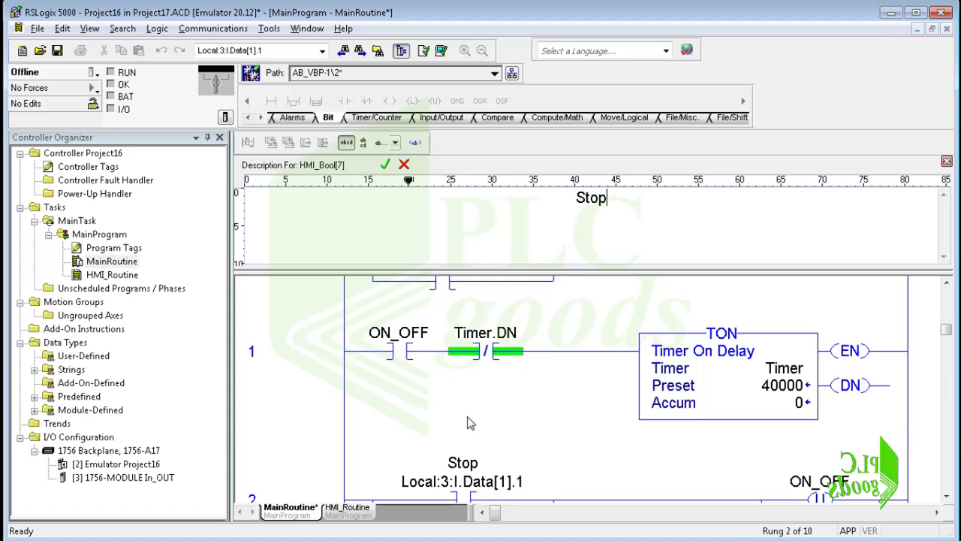
{"action": "type", "text": "2_HMI"}
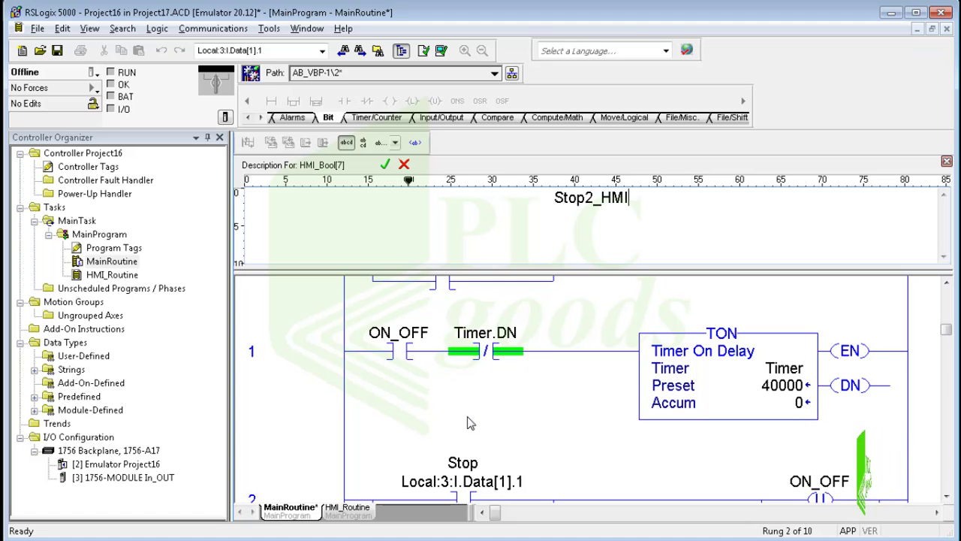
{"action": "key", "text": "Return"}
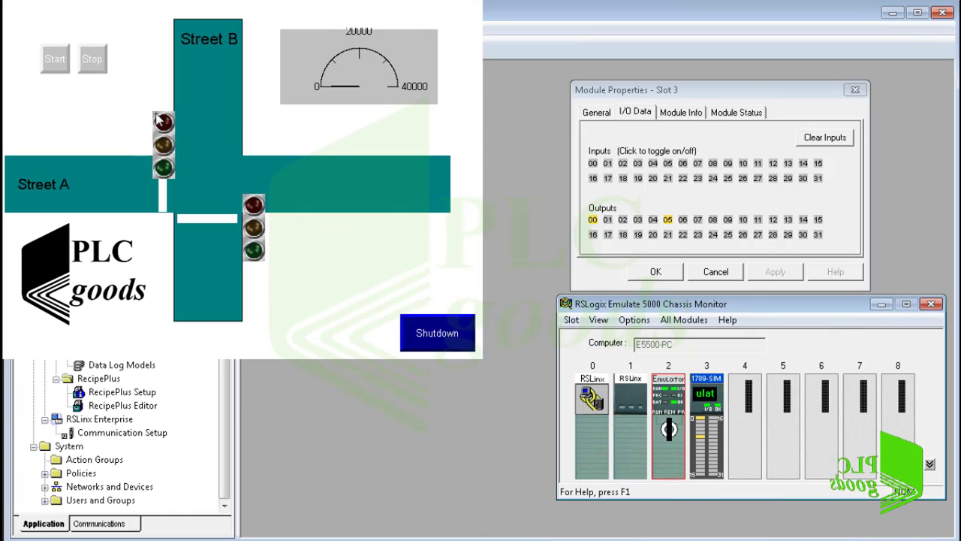
Switch to the running HMI intersection display and start the traffic light cycle with its Start push button.
{"action": "left_click", "coordinate": [54, 61]}
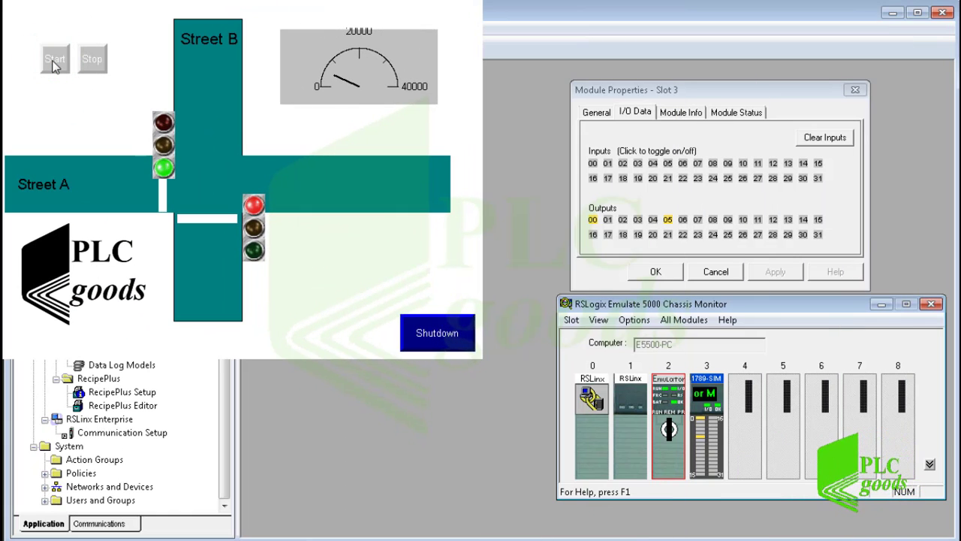